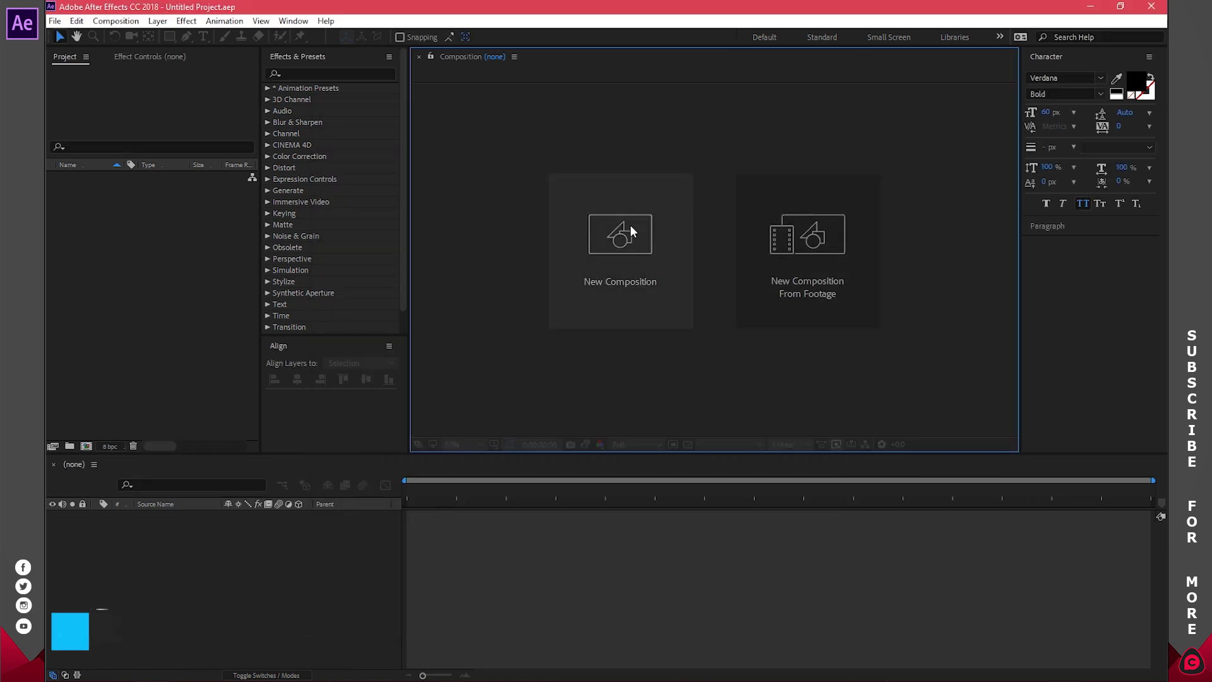
Create a 1920 × 1080 composition at 30 fps, 5 seconds long, with a white background.
left_click(630, 228)
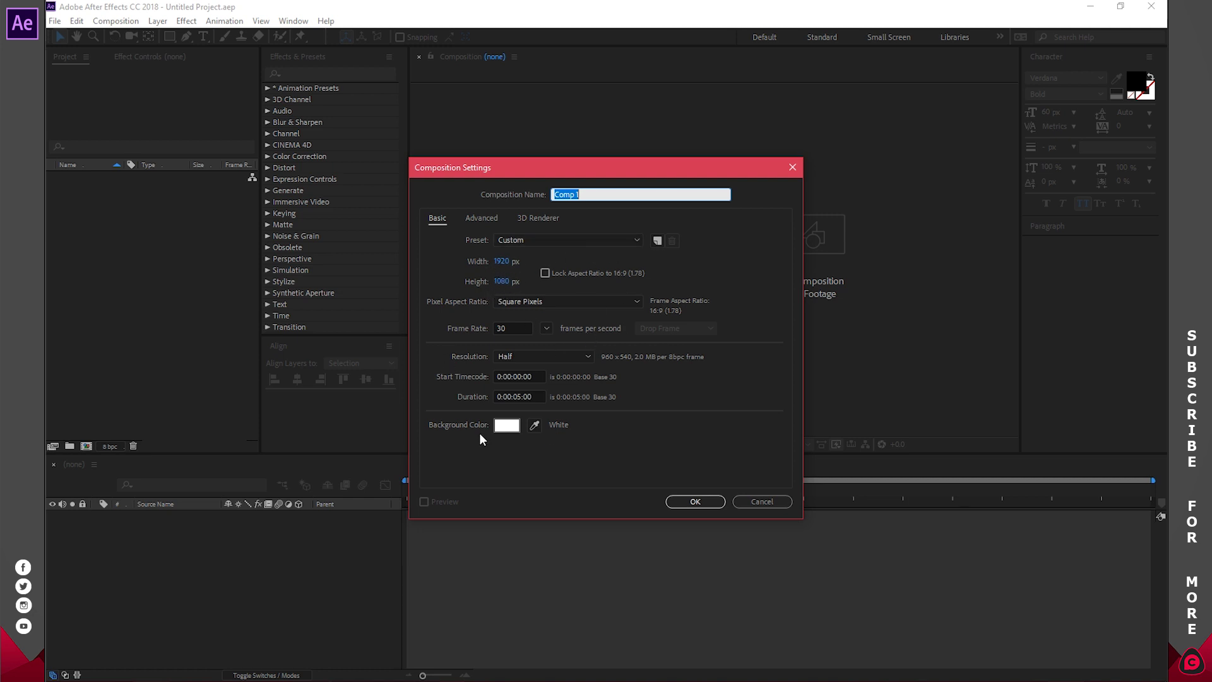
left_click(507, 425)
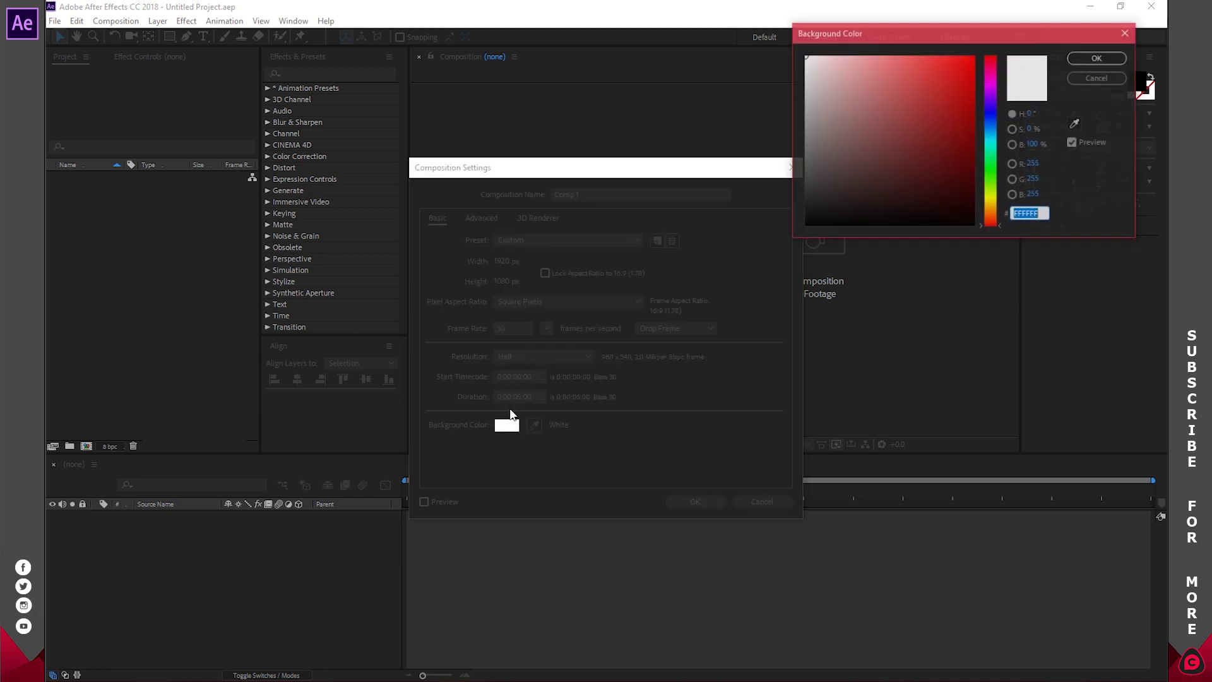
left_click(1097, 78)
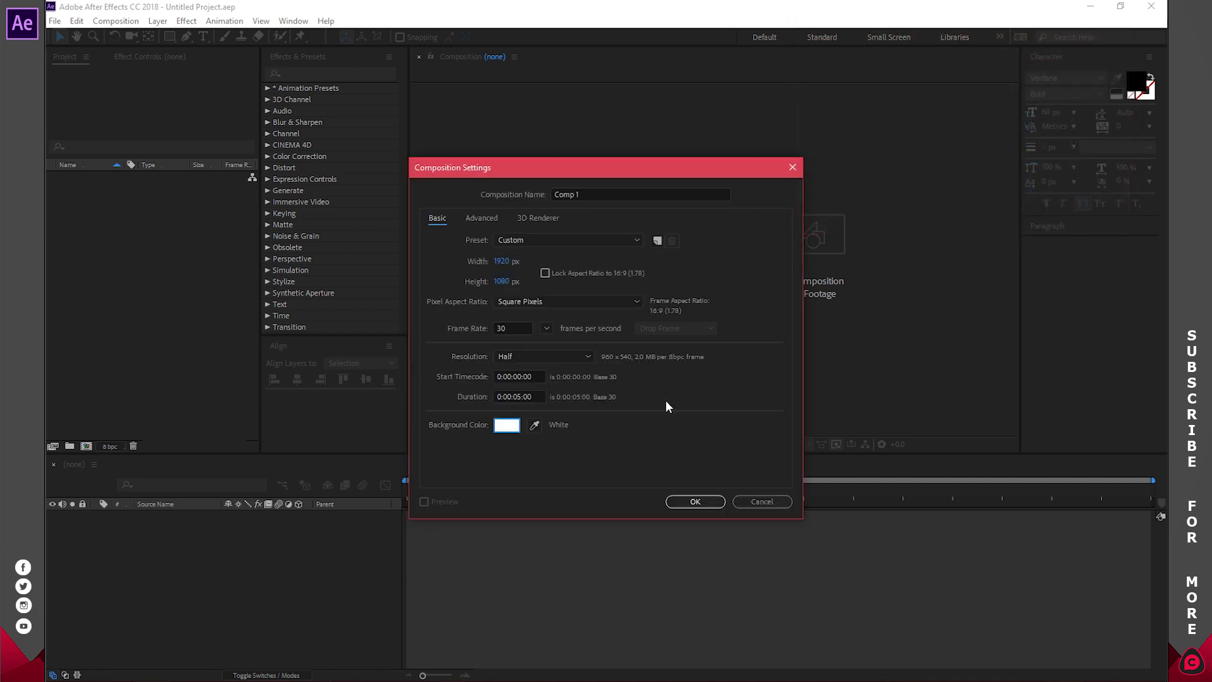
left_click(680, 502)
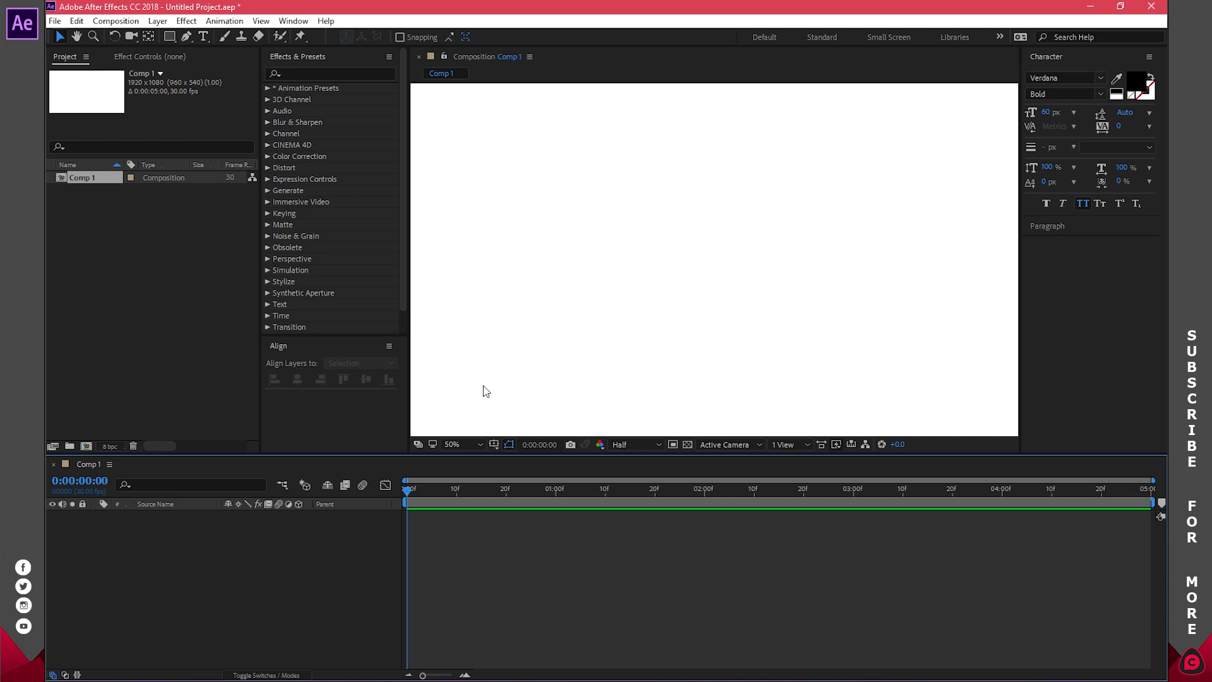
Import Flight.jpg into the project and add it to the Comp 1 timeline as a layer.
left_click(213, 669)
left_click_drag(179, 390, 204, 347)
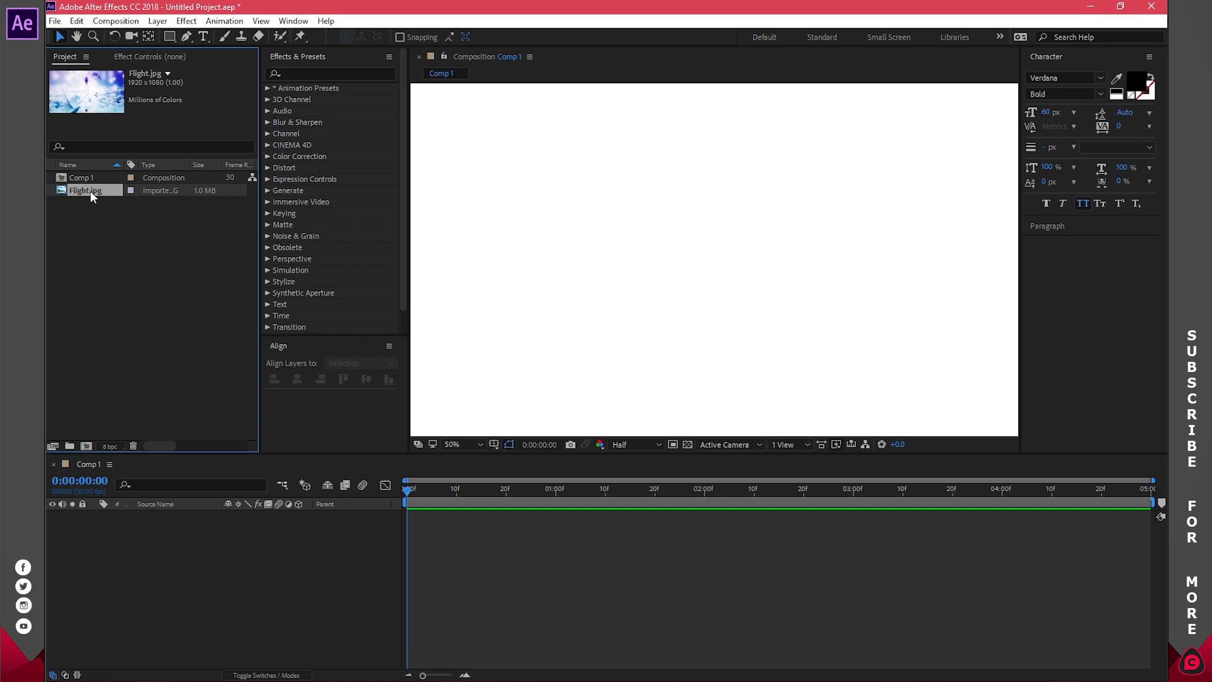
left_click_drag(89, 191, 178, 528)
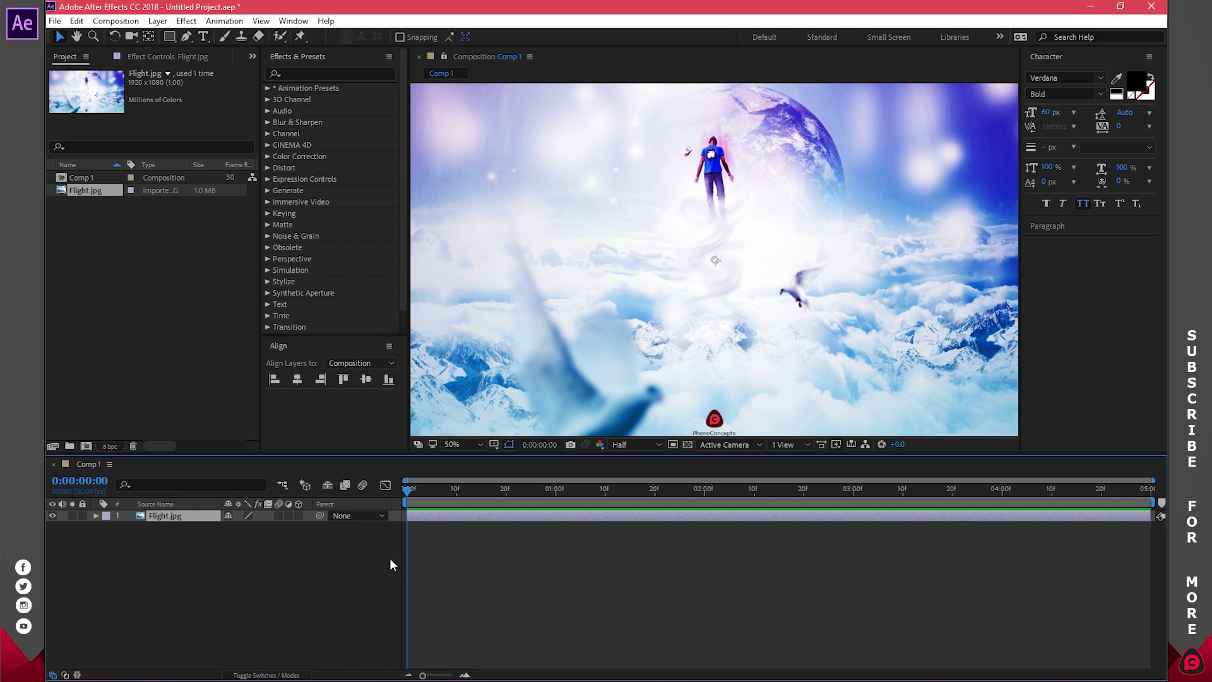
Show only the Scale property of the Flight.jpg layer and keyframe it at 150% on the first frame.
mouse_move(421, 487)
left_mouse_down()
mouse_move(604, 487)
mouse_move(399, 492)
left_mouse_up()
key("s")
key("s")
left_click(96, 515)
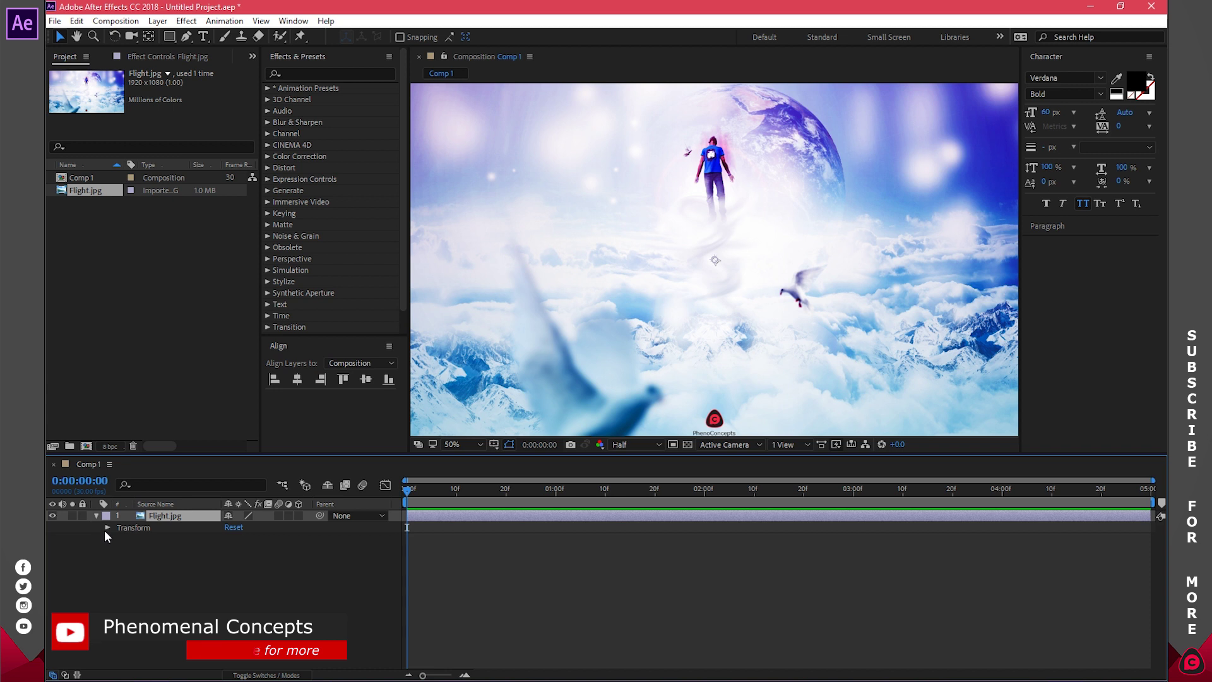
left_click(107, 527)
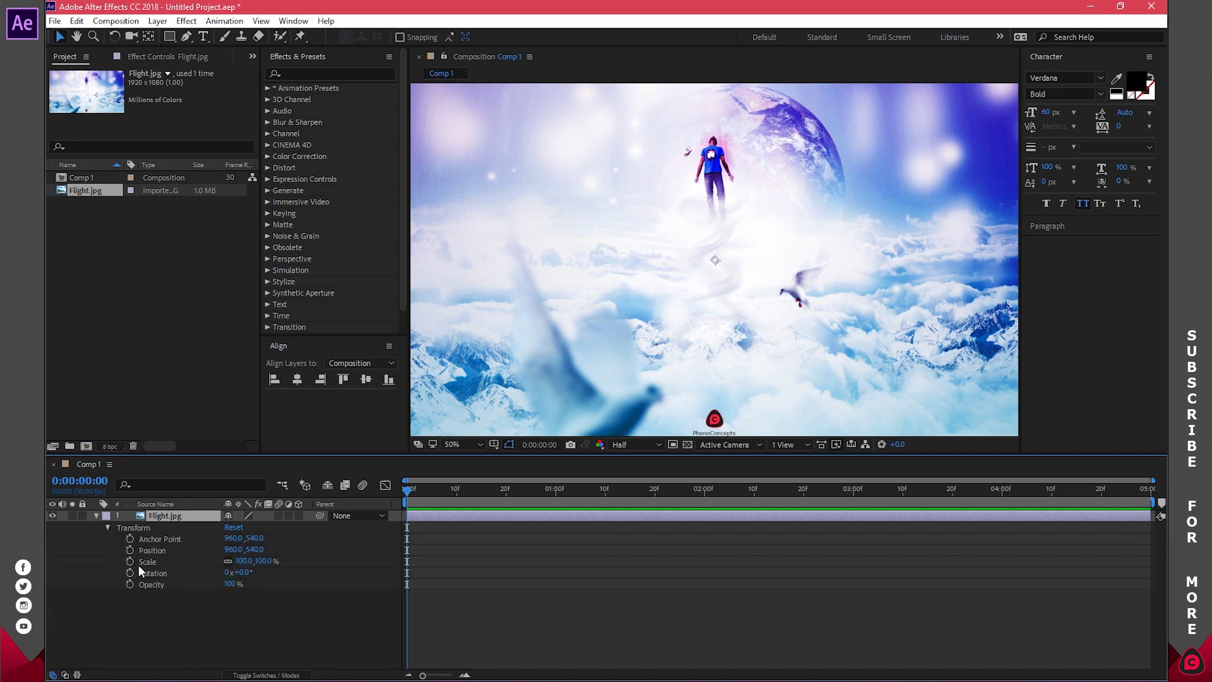
key("s")
key("s")
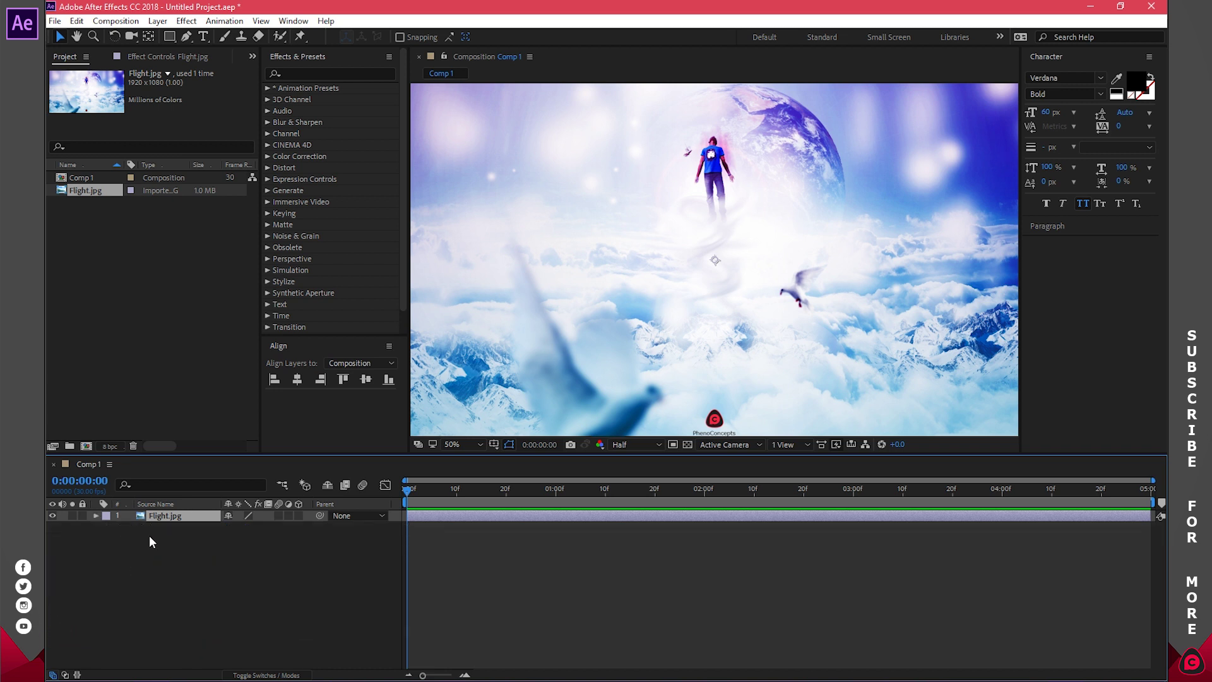
key("s")
left_click(243, 527)
type("150.0,150.0")
key("Return")
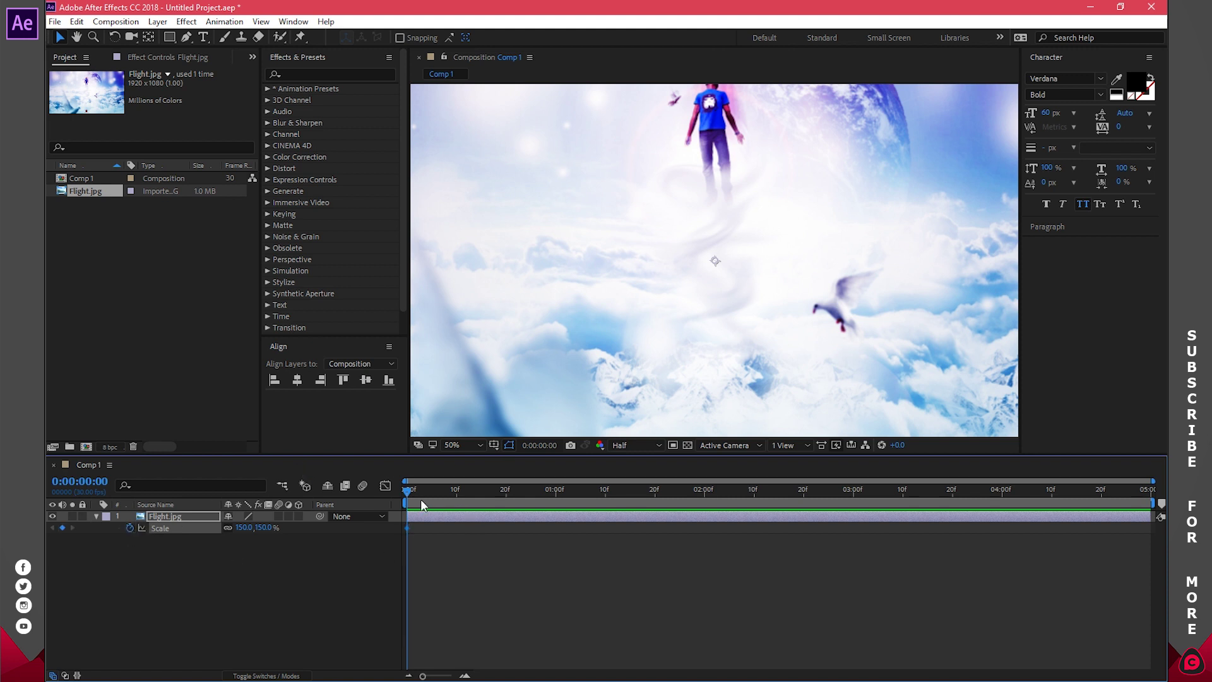
Set the Flight.jpg layer's Scale to 100% at 0:00:01:00.
left_click_drag(407, 491, 555, 498)
left_click_drag(245, 528, 240, 532)
left_click(240, 530)
type("1")
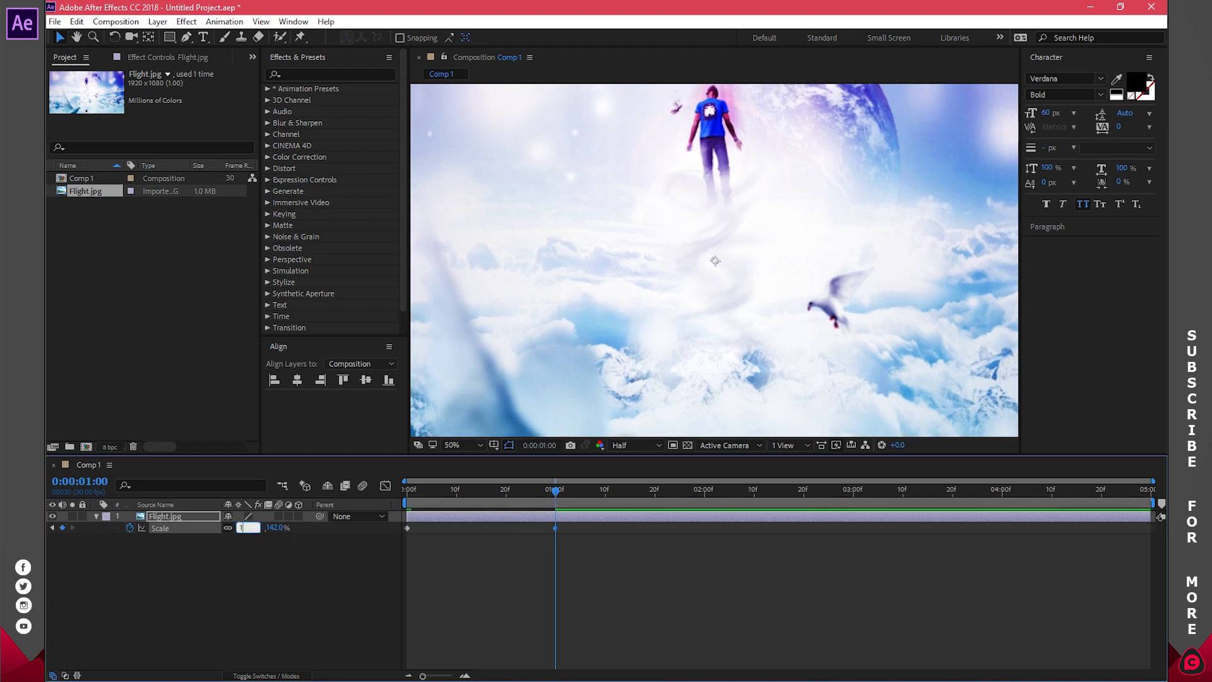
type("00")
key("Return")
Apply Easy Ease to both Scale keyframes of the Flight.jpg layer.
left_click_drag(588, 539, 382, 528)
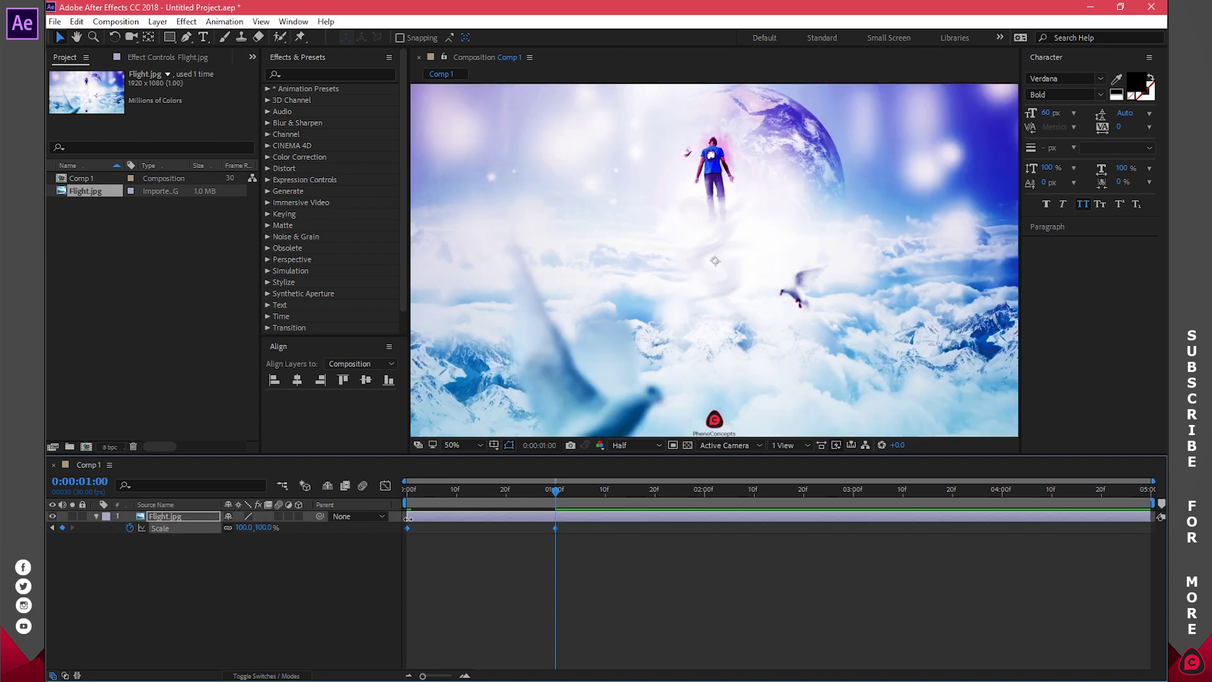
right_click(406, 529)
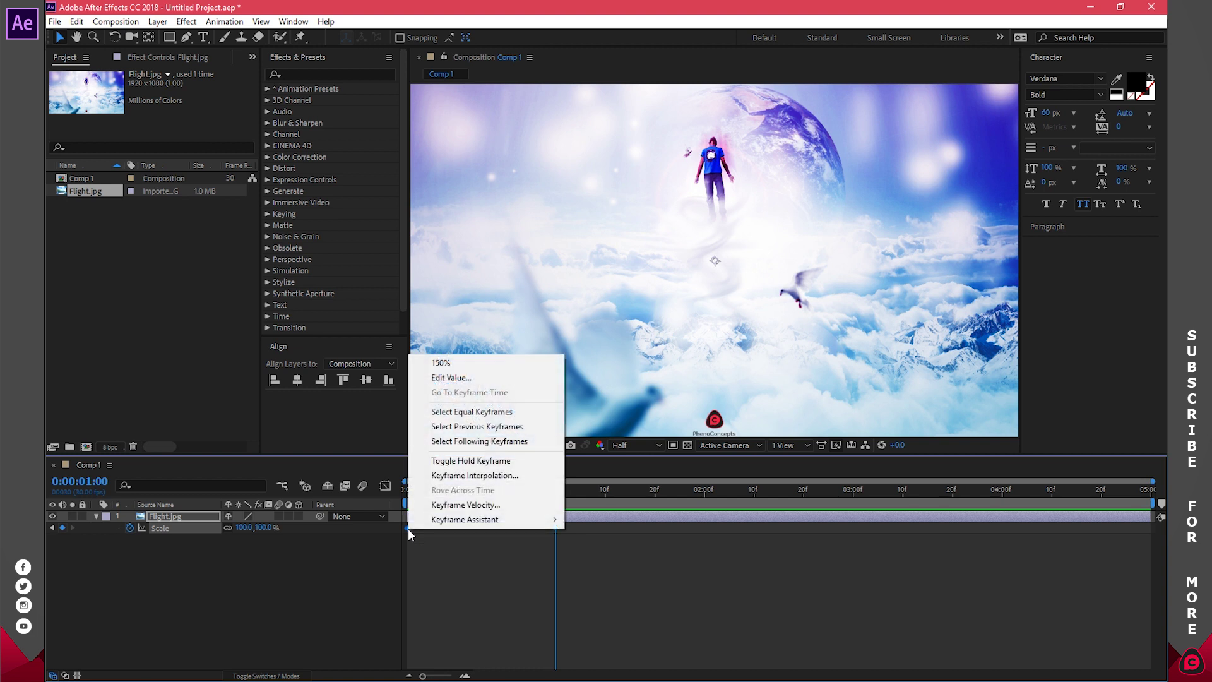
mouse_move(451, 522)
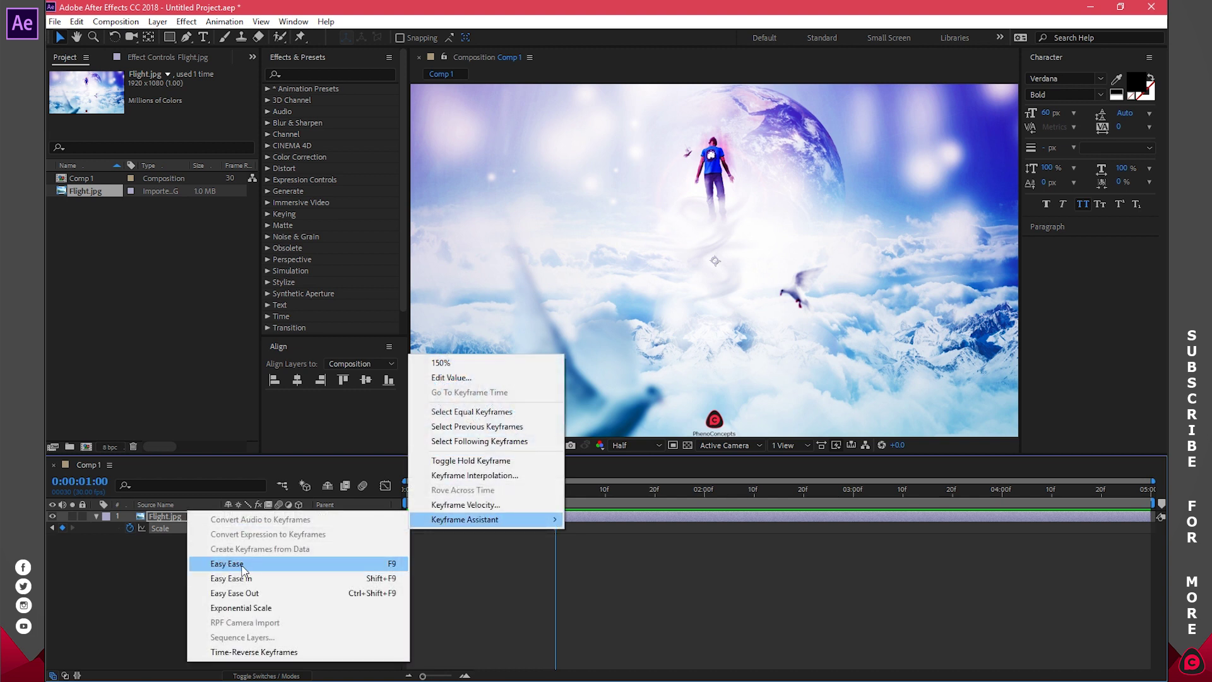
left_click(222, 568)
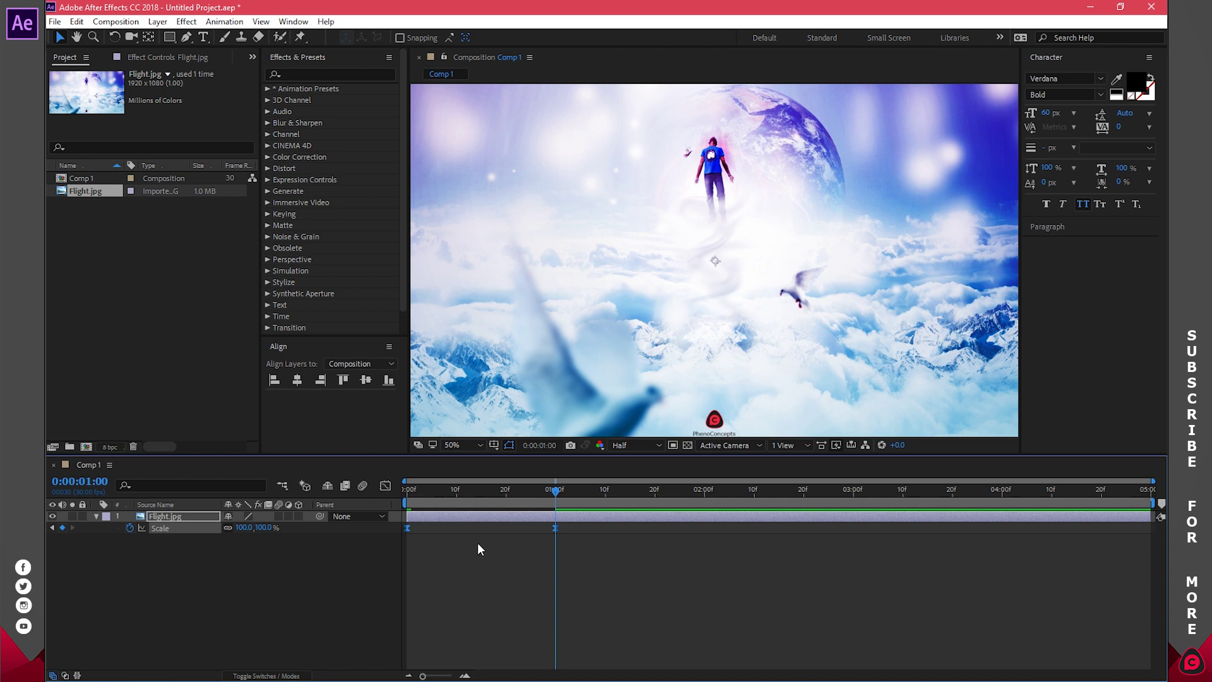
Add a Scale keyframe with the unchanged value to the Flight.jpg layer at 0:00:01:10.
mouse_move(553, 494)
left_mouse_down()
mouse_move(403, 494)
mouse_move(553, 496)
left_mouse_up()
left_click_drag(556, 491, 605, 497)
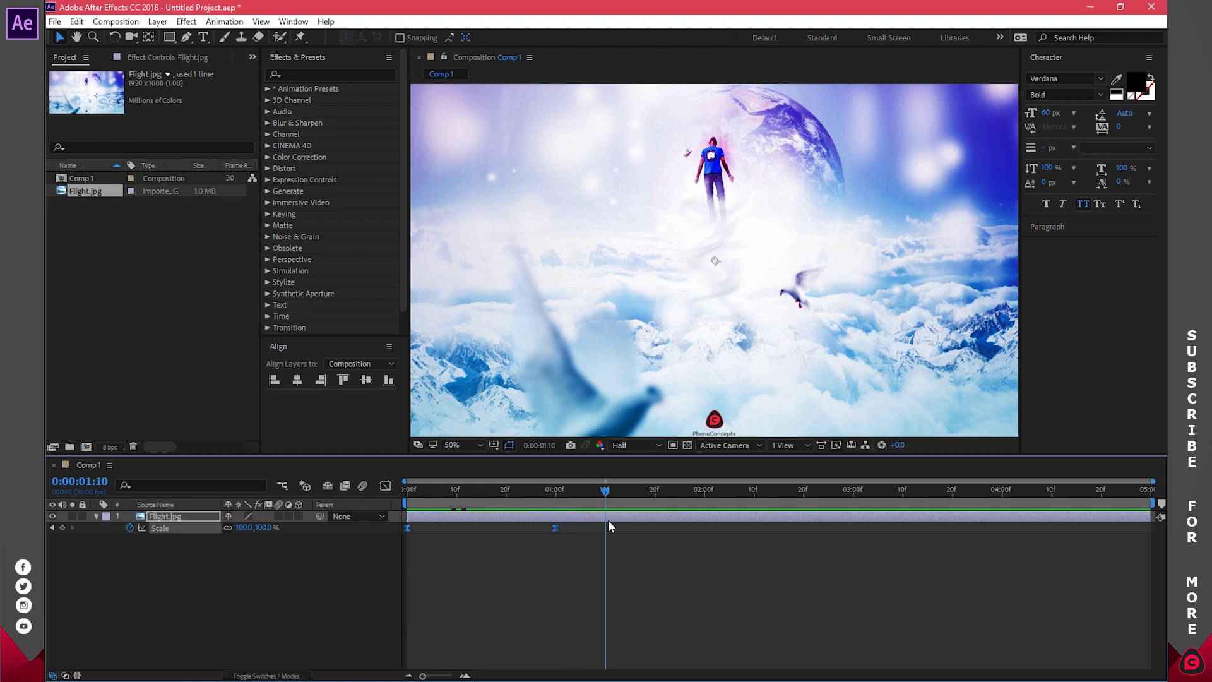
left_click(61, 528)
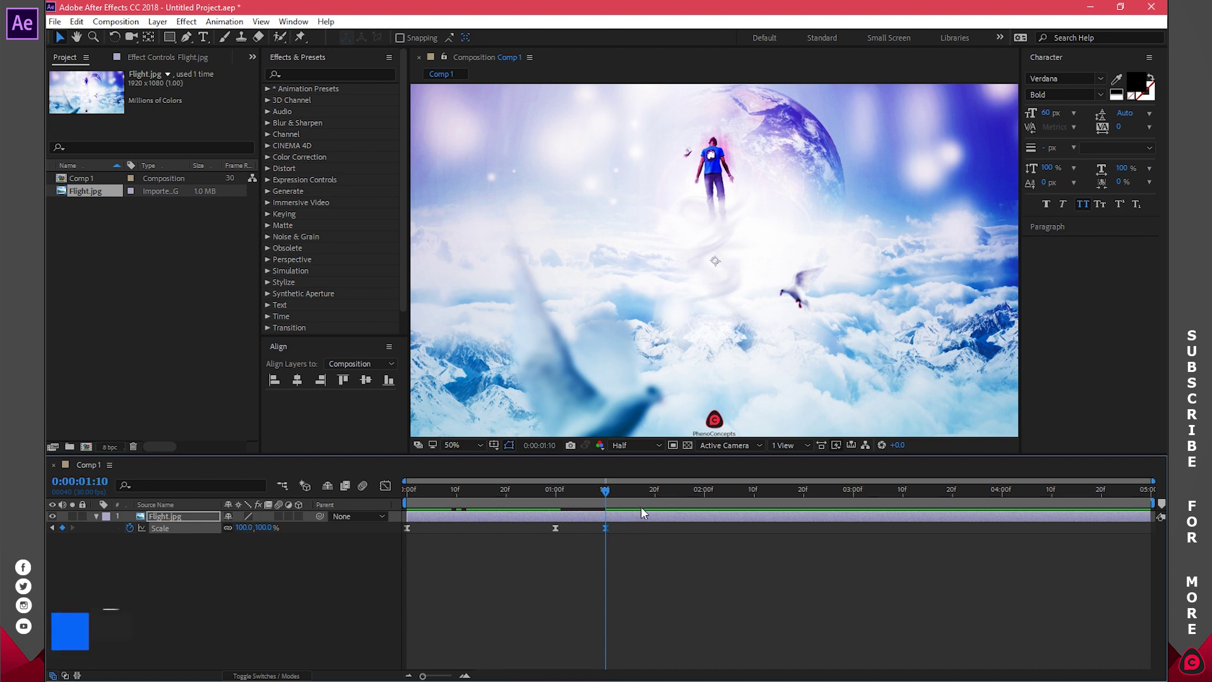
Set the Flight.jpg layer's Scale to 110% at 0:00:04:29.
left_click_drag(607, 491, 1151, 494)
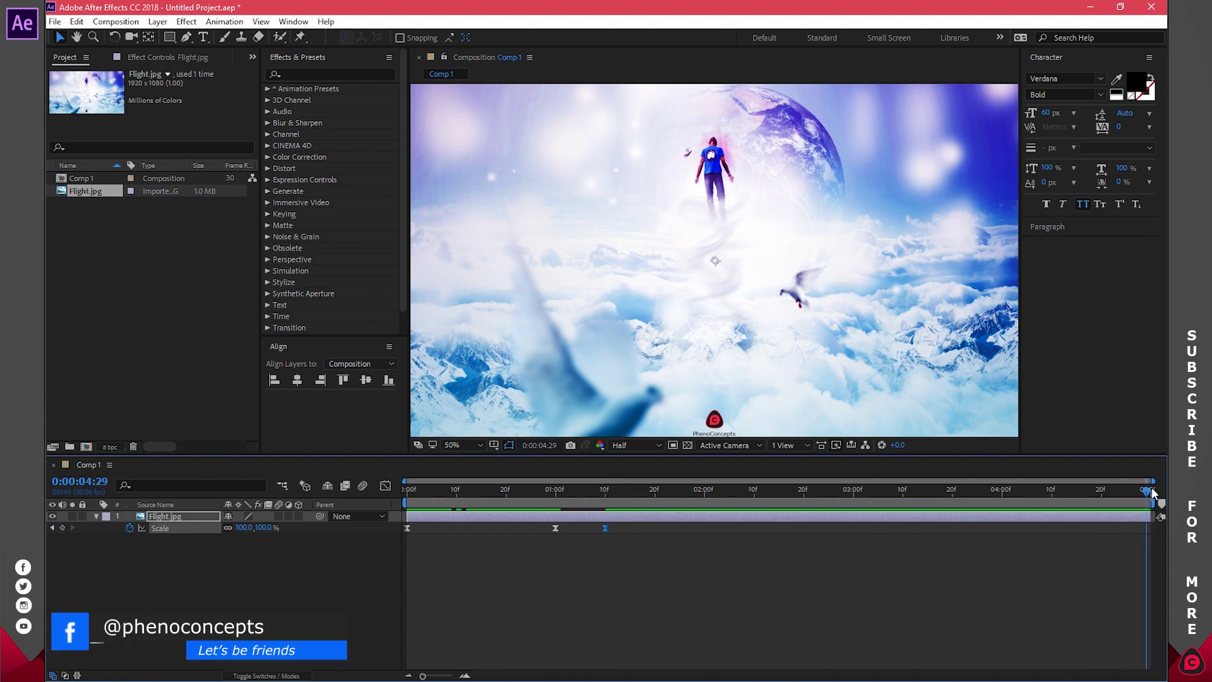
left_click(244, 529)
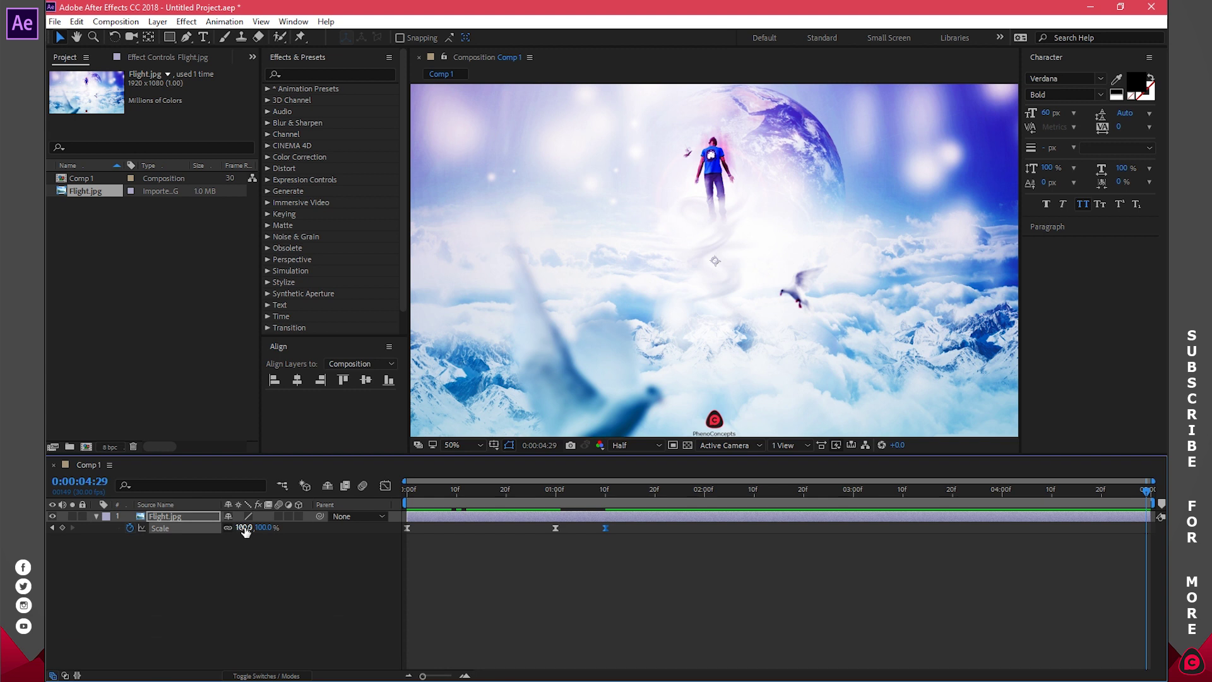
type("110")
key("Return")
Scrub through the closing zoom to 0:00:04:29 and set the Scale there to 105%.
left_click_drag(606, 493, 1150, 493)
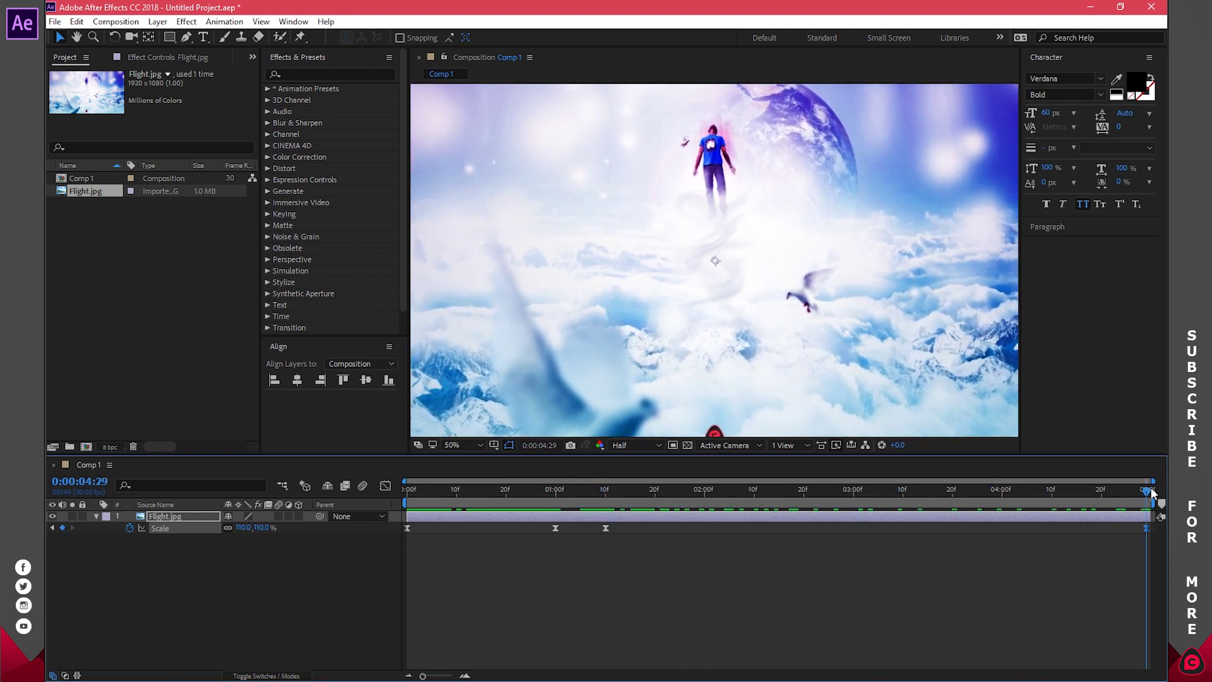
left_click(243, 527)
type("105")
key("Return")
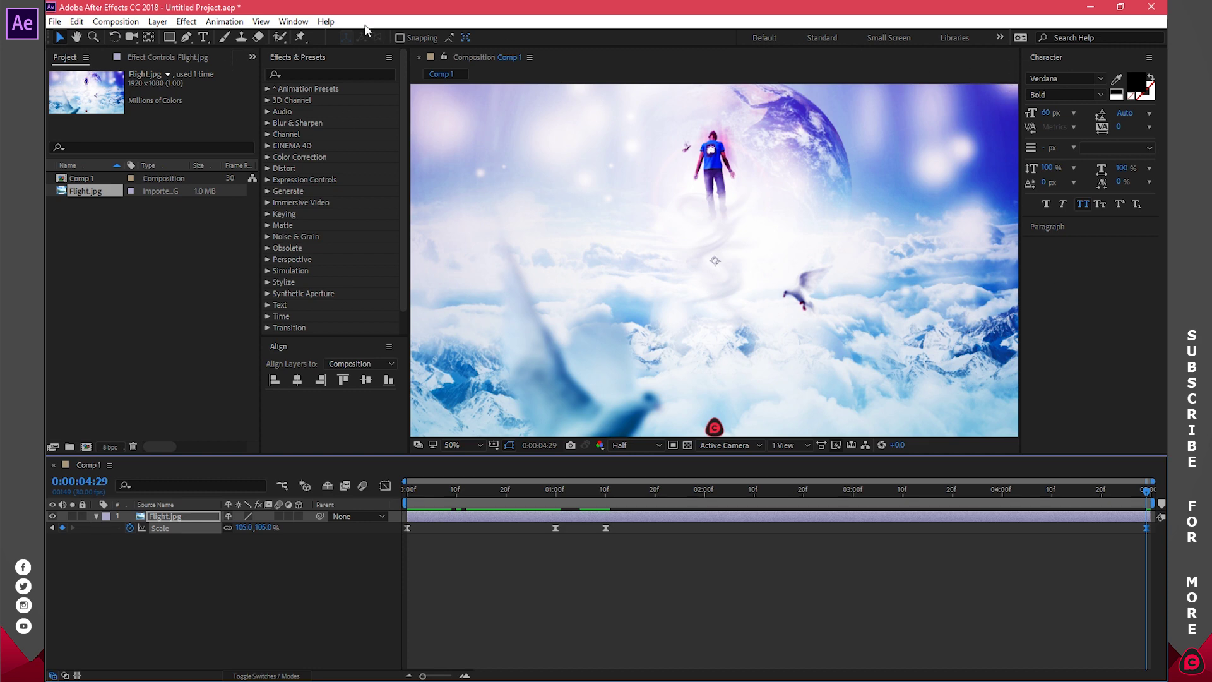
Show the Preview panel and shrink it to make room for the Character panel.
left_click(294, 22)
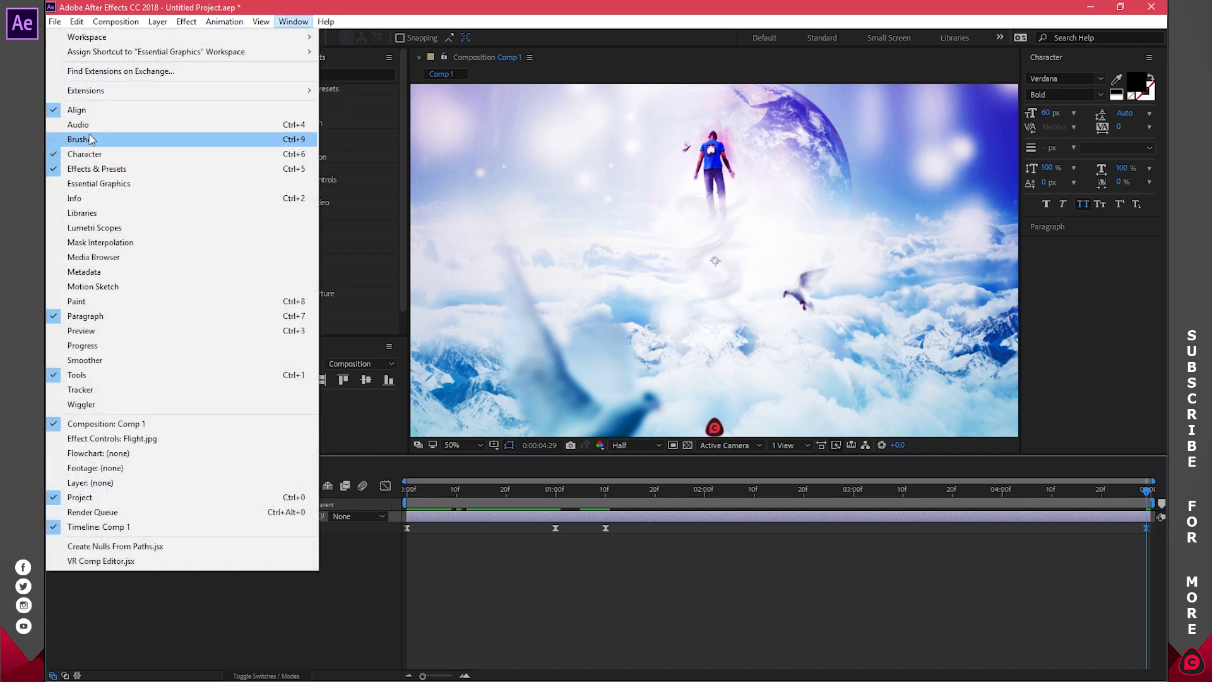
left_click(82, 331)
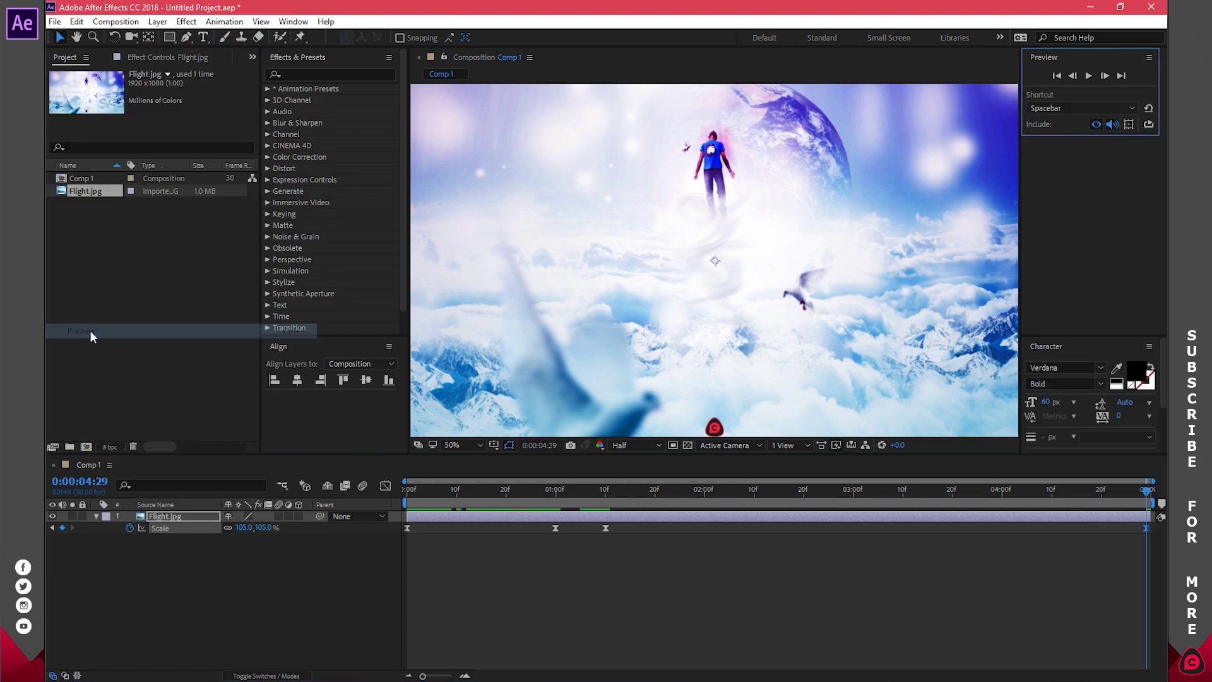
left_click_drag(1074, 334, 1073, 137)
Play the zoom animation from the first frame, stop it and deselect the layer.
left_click(1059, 75)
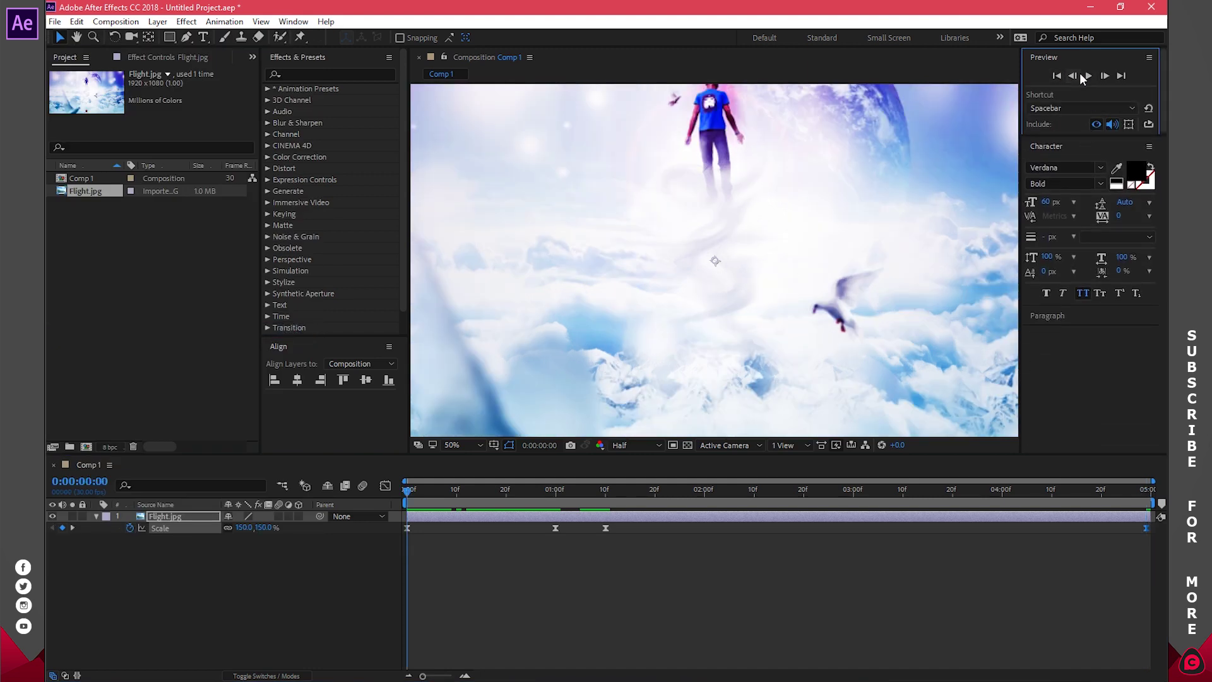
left_click(1090, 74)
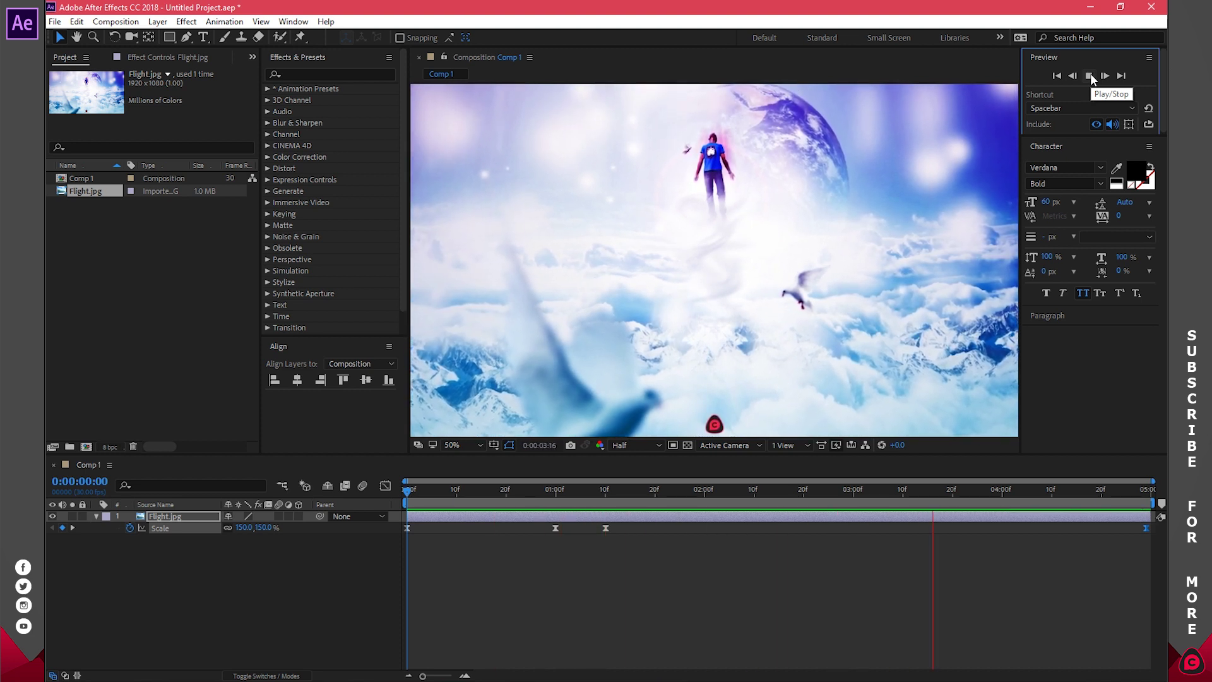
left_click(1090, 75)
left_click(828, 624)
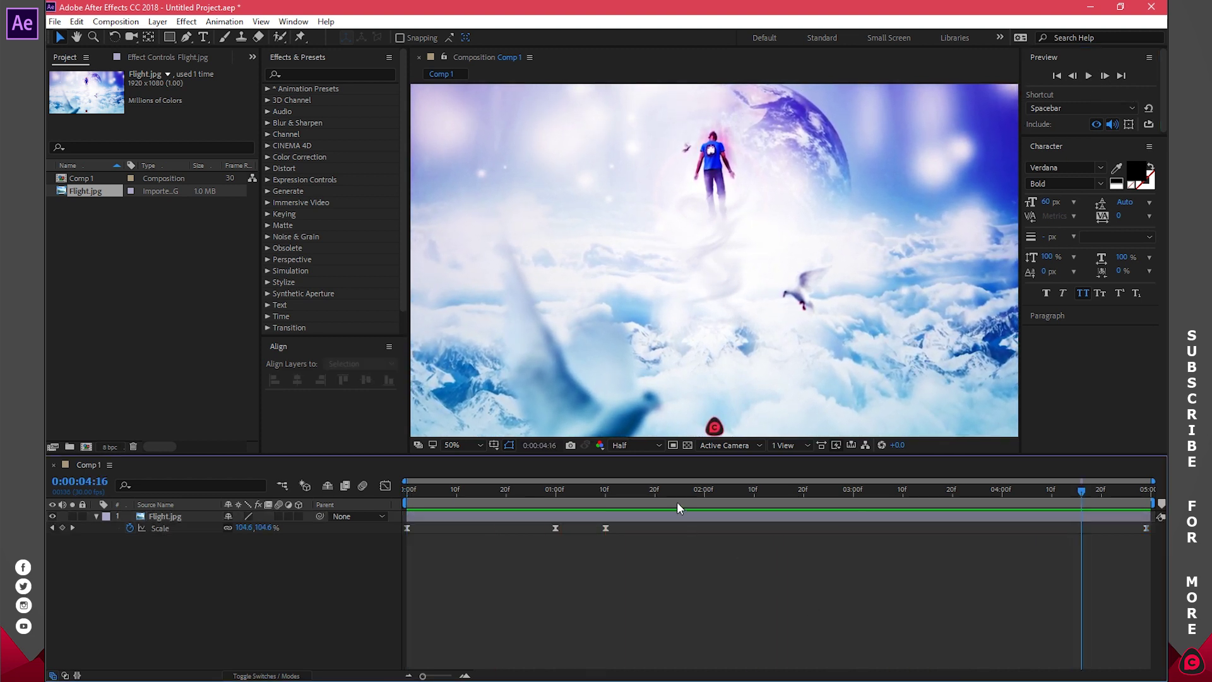
Return to the first frame, collapse the Flight.jpg layer's Scale property and deselect the layer.
key("Home")
left_click(463, 525)
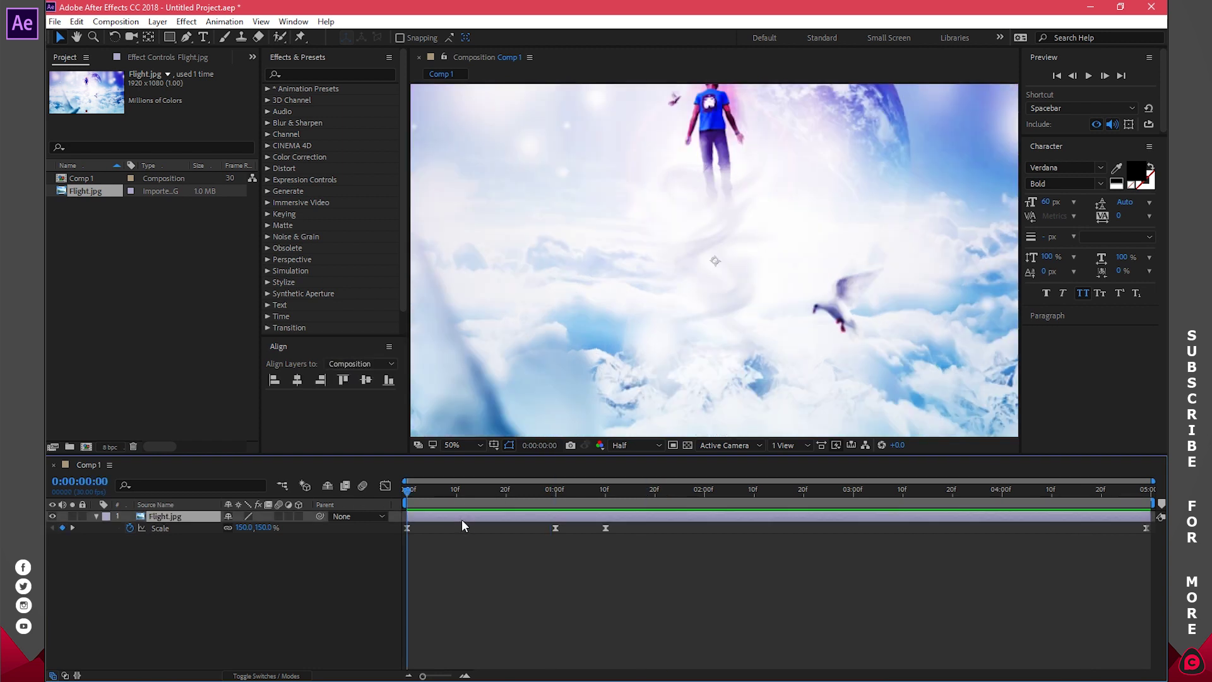
key("s")
left_click(483, 538)
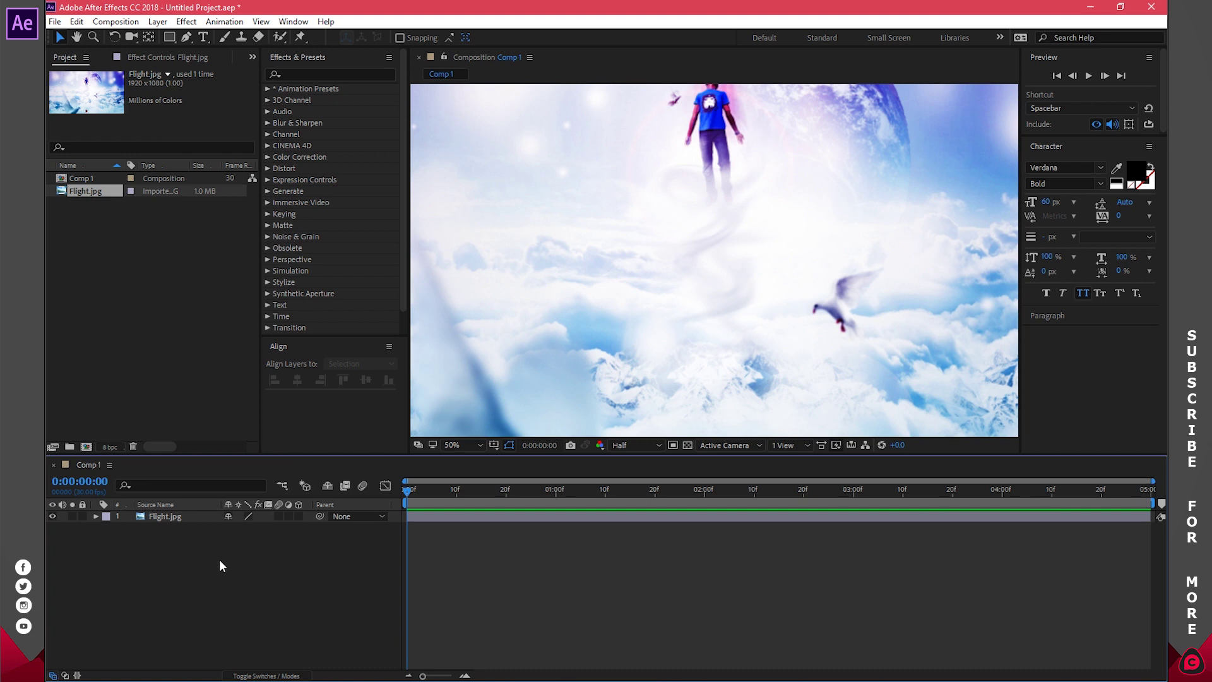
left_click(167, 38)
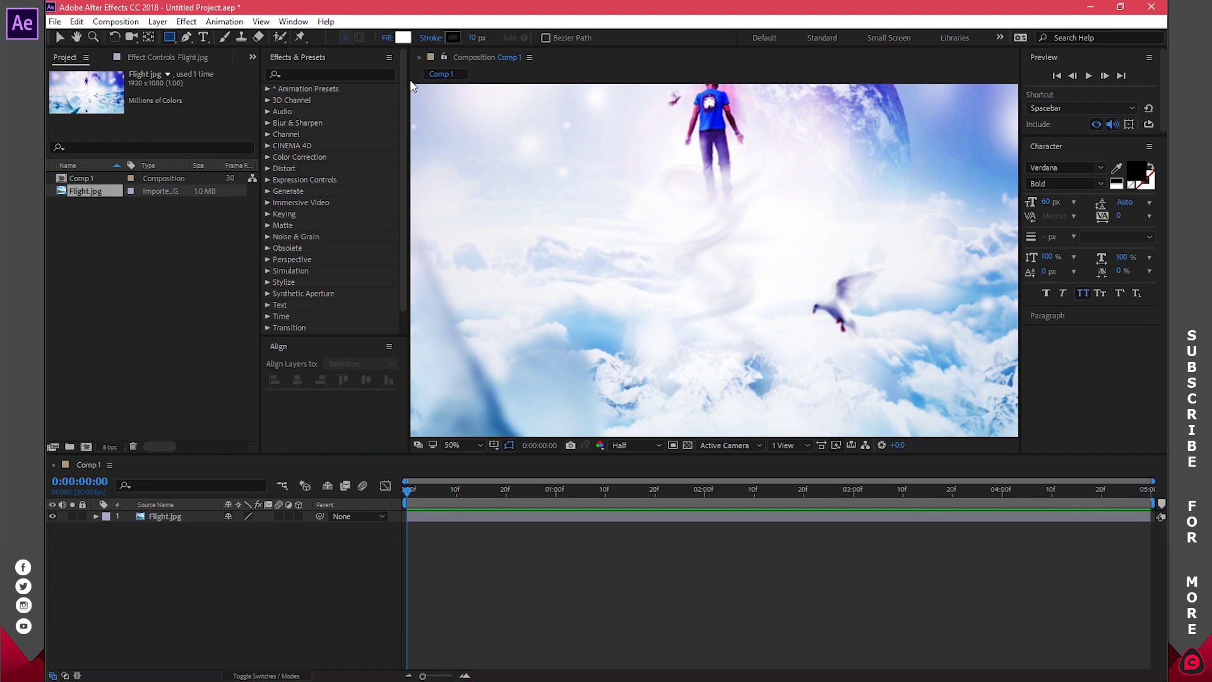
left_click_drag(414, 89, 994, 444)
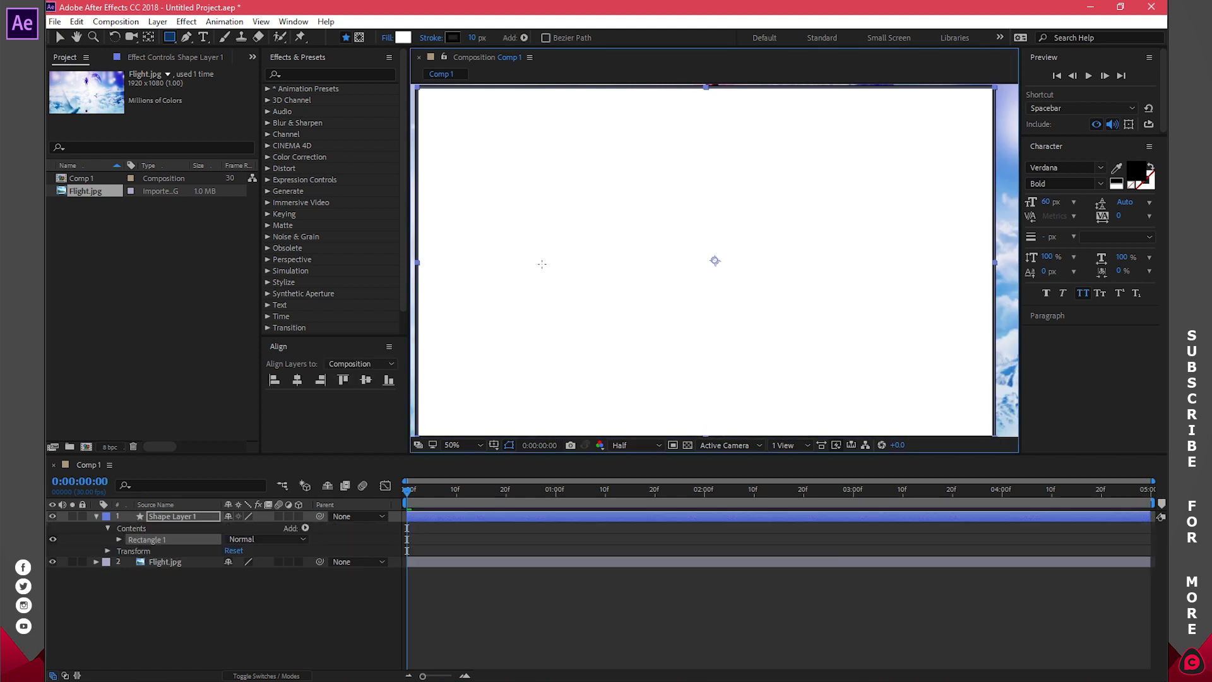
key("Delete")
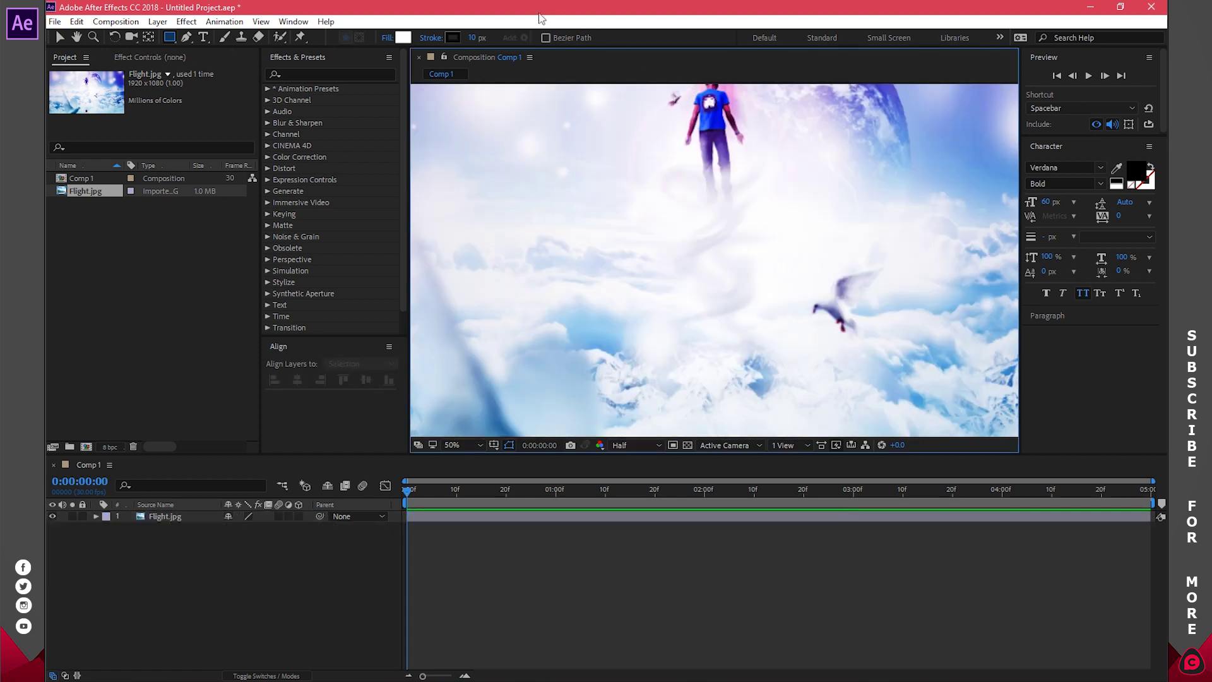
Set the shape stroke width to 0 px and create a white rectangle shape layer filling the whole composition, then collapse and deselect it.
left_click_drag(470, 39, 482, 39)
left_click_drag(473, 39, 465, 40)
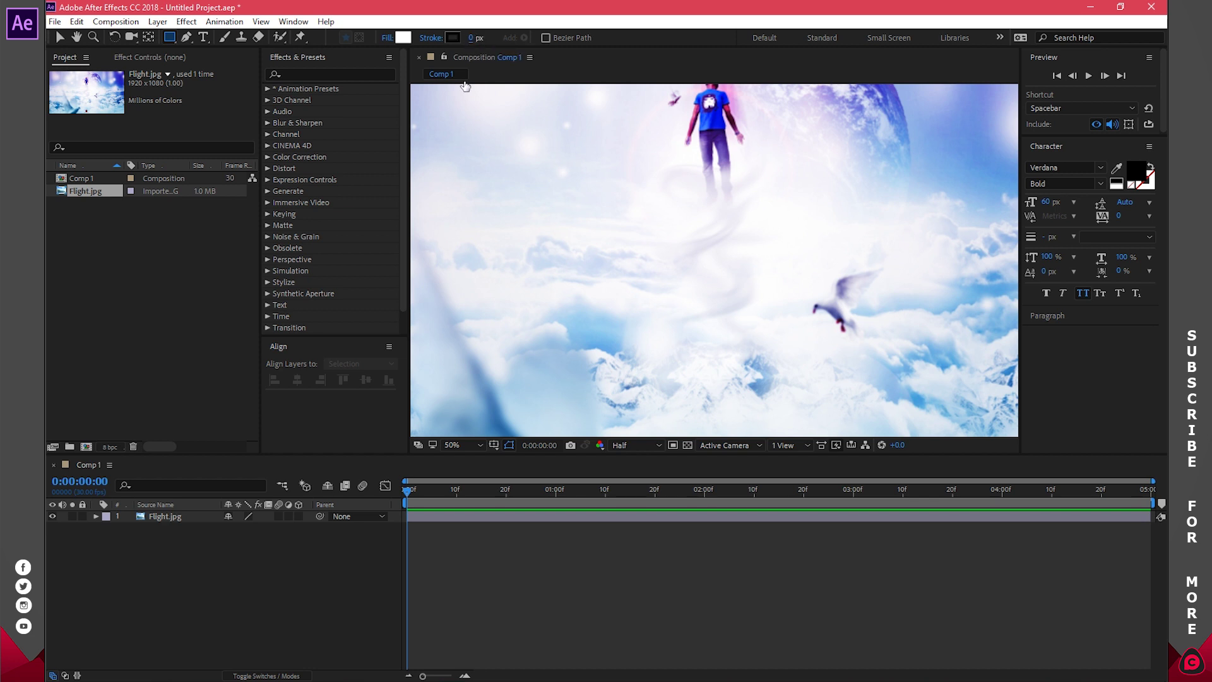
double_click(170, 39)
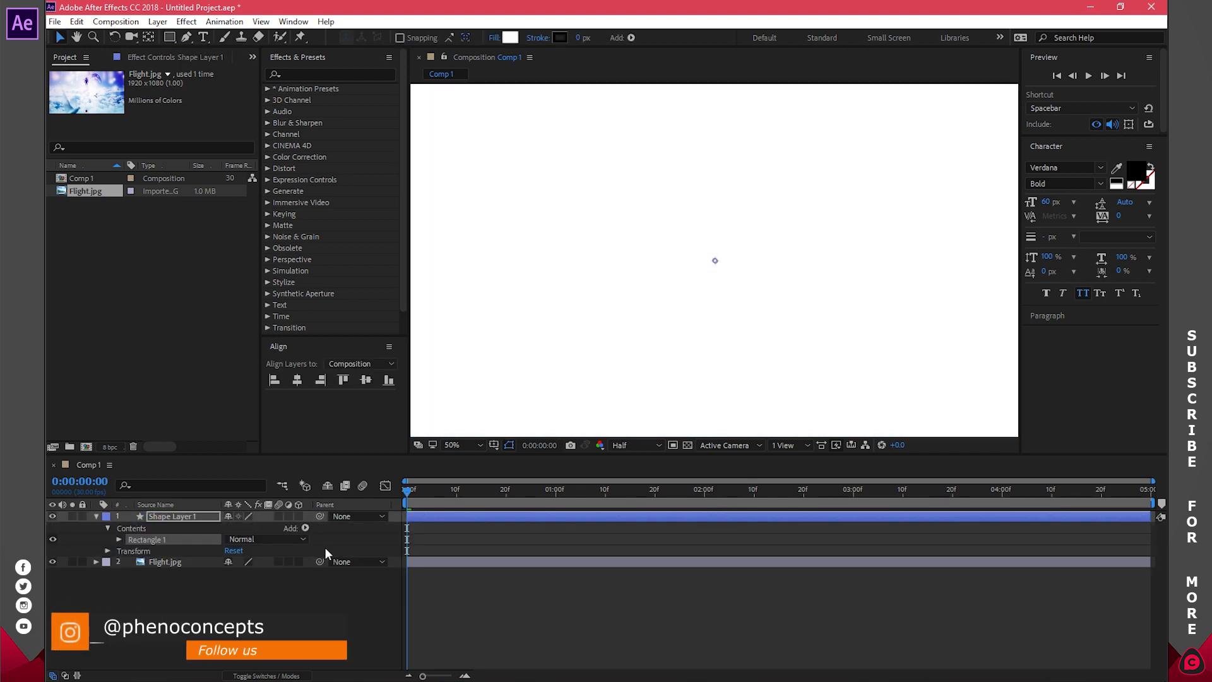
left_click(96, 516)
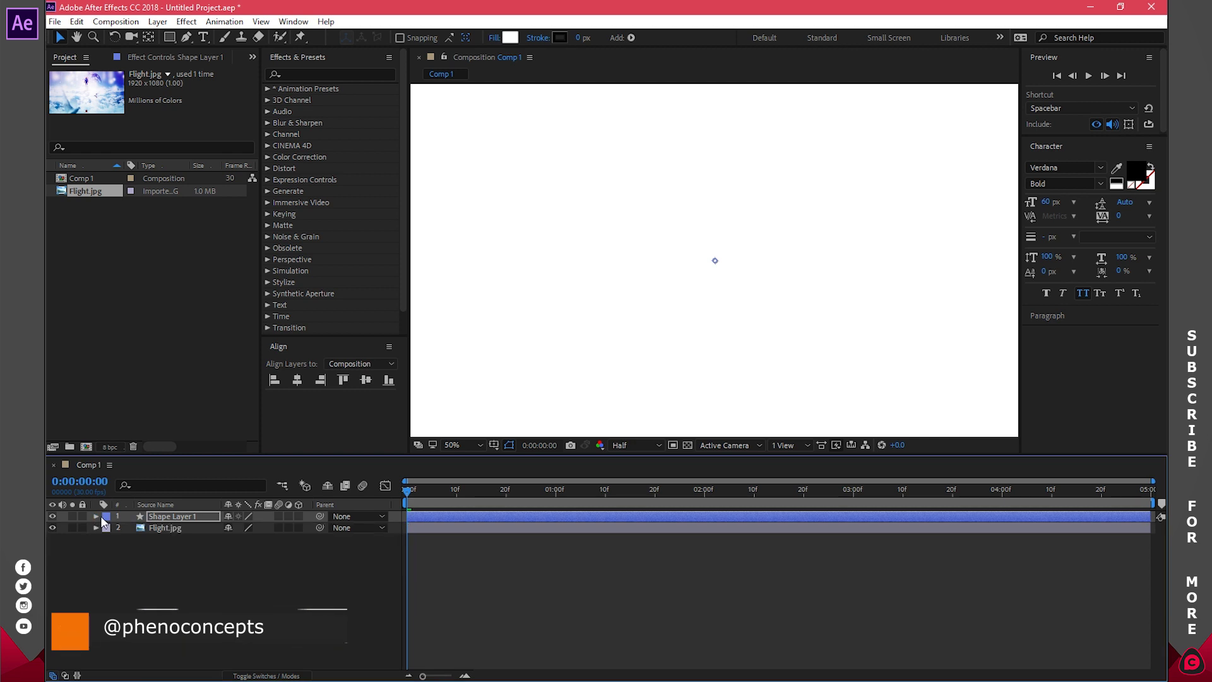
left_click(212, 571)
Add Scale and Rotation keyframes to Shape Layer 1 at 0:00:01:00 and show both animated properties.
left_click_drag(415, 496, 555, 498)
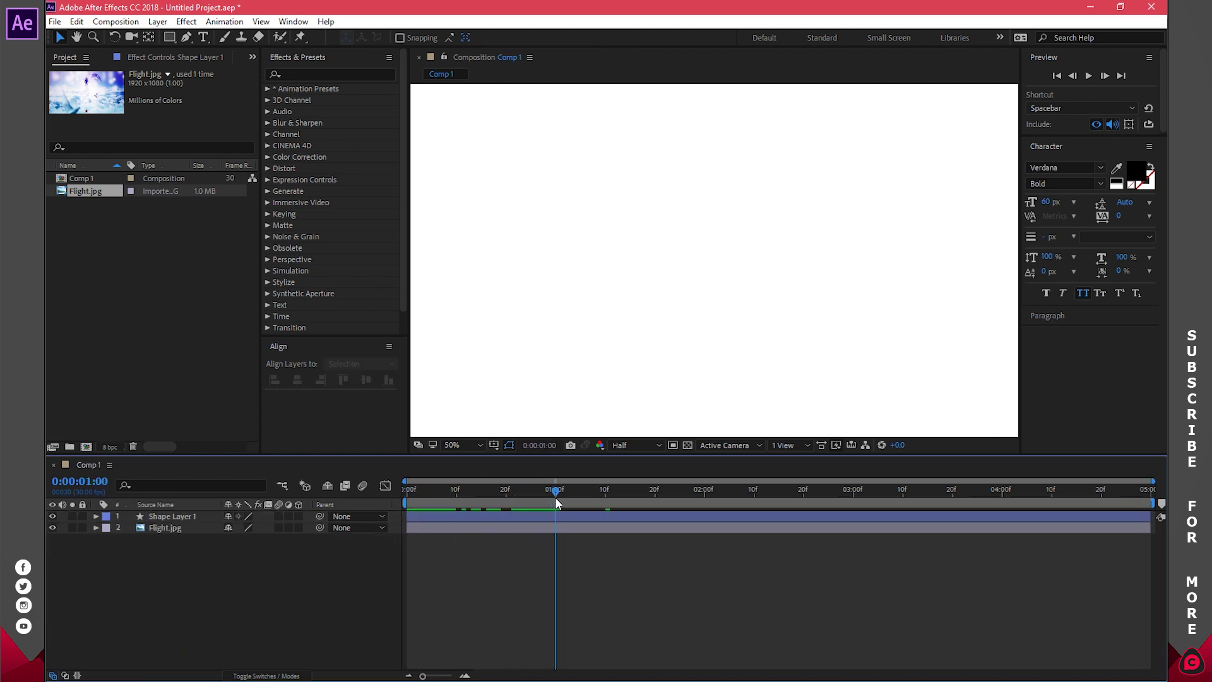
left_click(181, 517)
key("s")
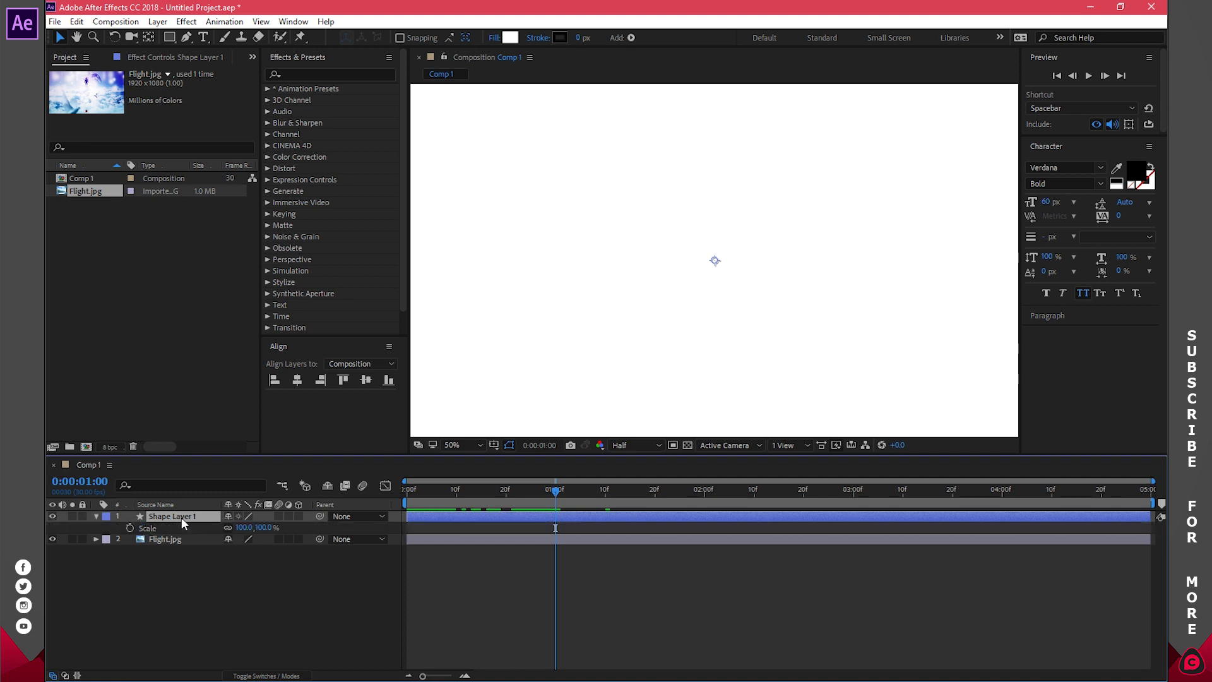
left_click(130, 528)
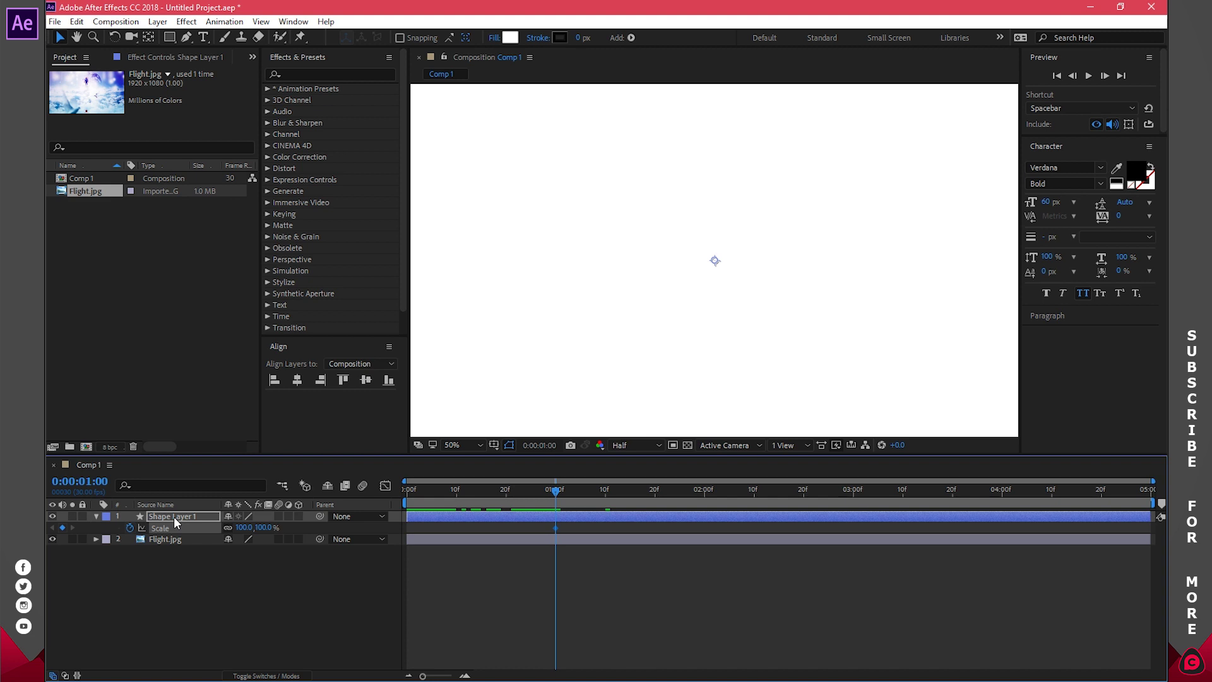
key("r")
left_click(134, 530)
key("u")
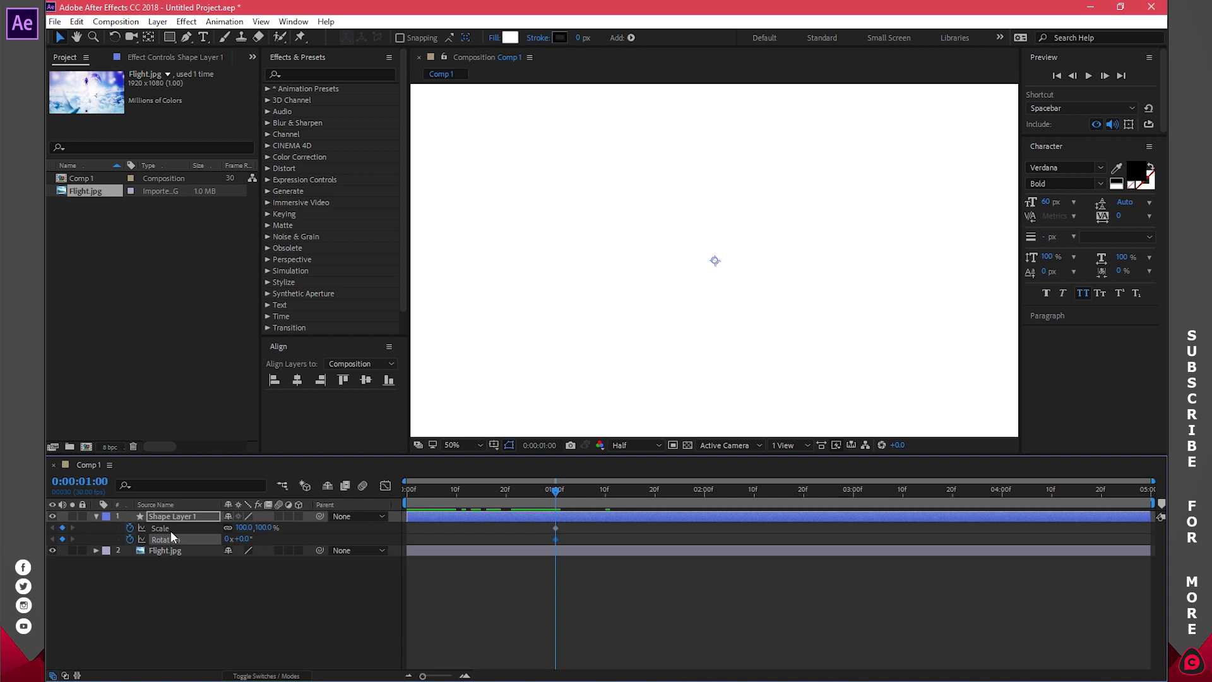
Apply Easy Ease to the shape layer's Scale and Rotation keyframes, return to the first frame and deselect the layer.
left_click_drag(562, 521, 548, 540)
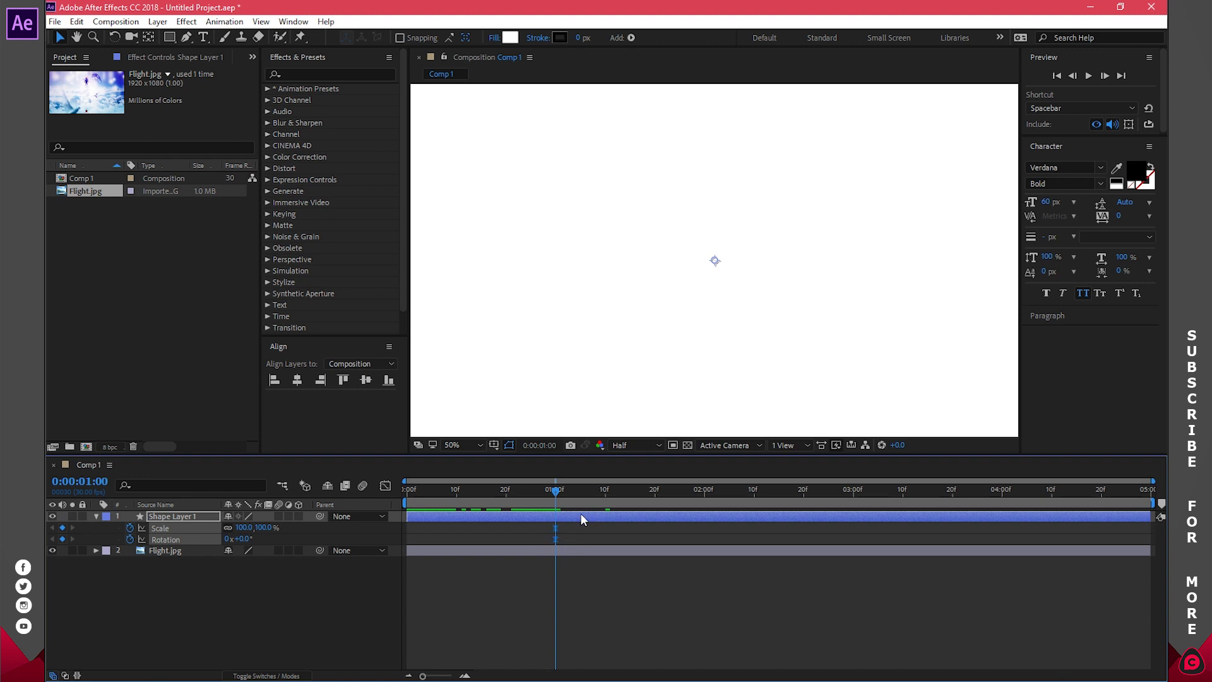
left_click_drag(554, 491, 407, 491)
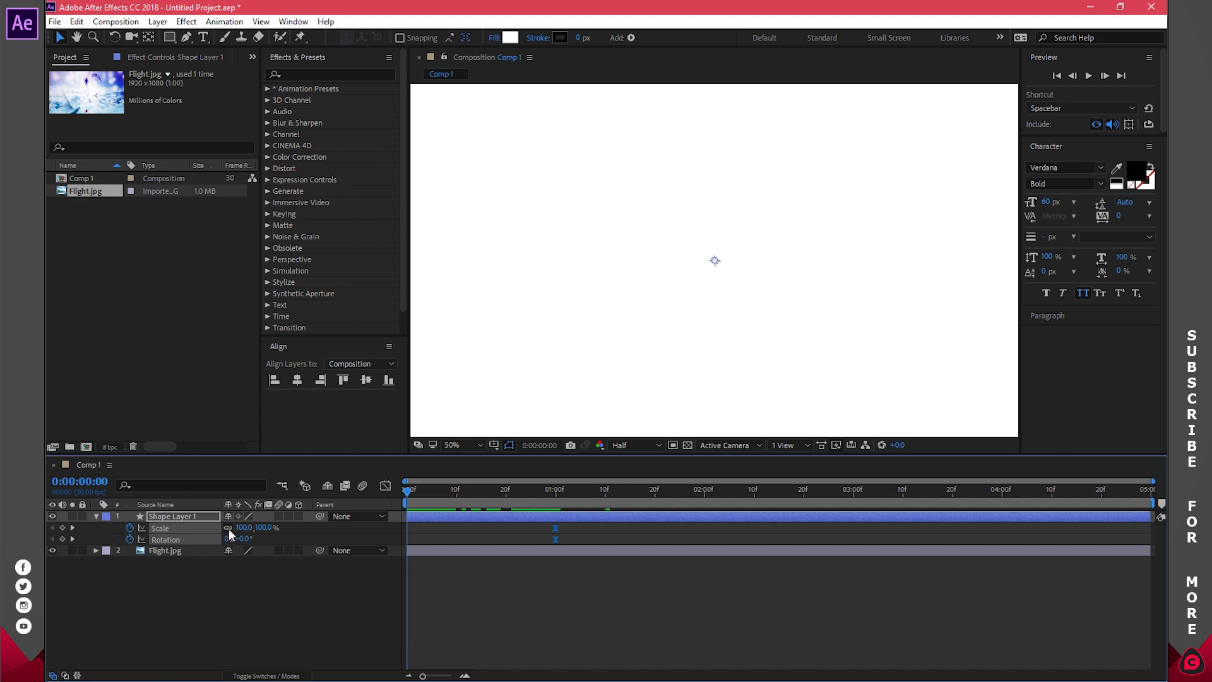
left_click(233, 575)
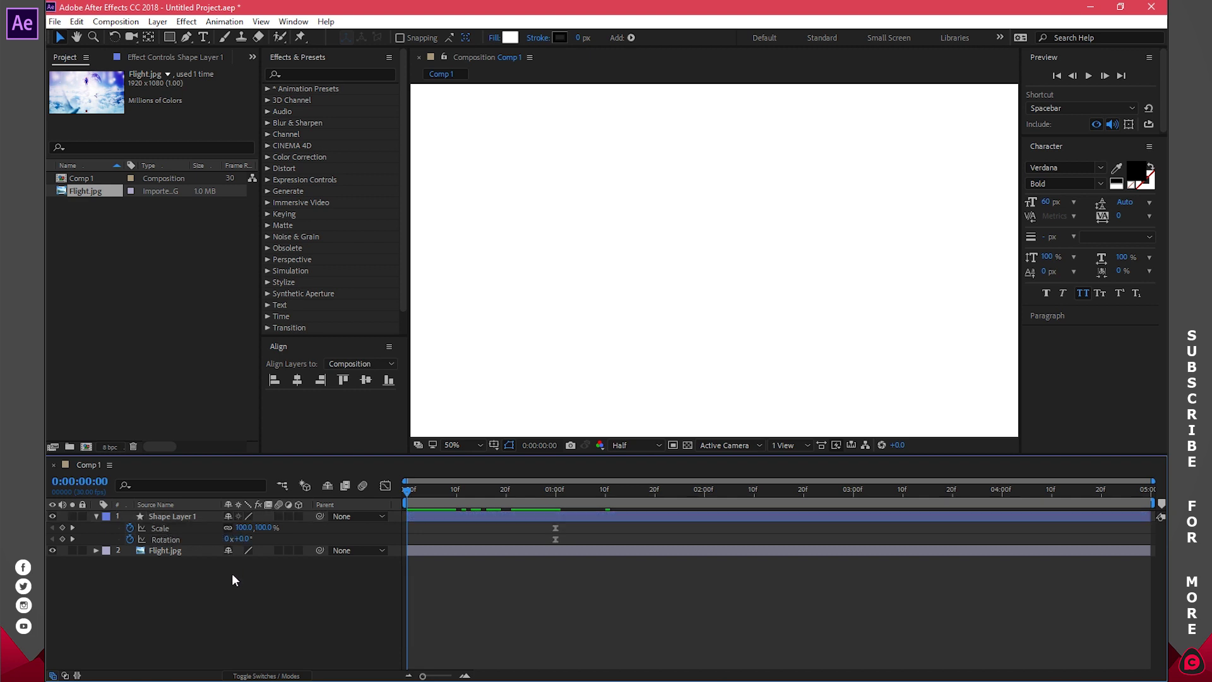
left_click(243, 527)
type("69")
key("Return")
mouse_move(214, 528)
left_mouse_down()
mouse_move(203, 527)
mouse_move(217, 530)
left_mouse_up()
left_click_drag(228, 529, 214, 530)
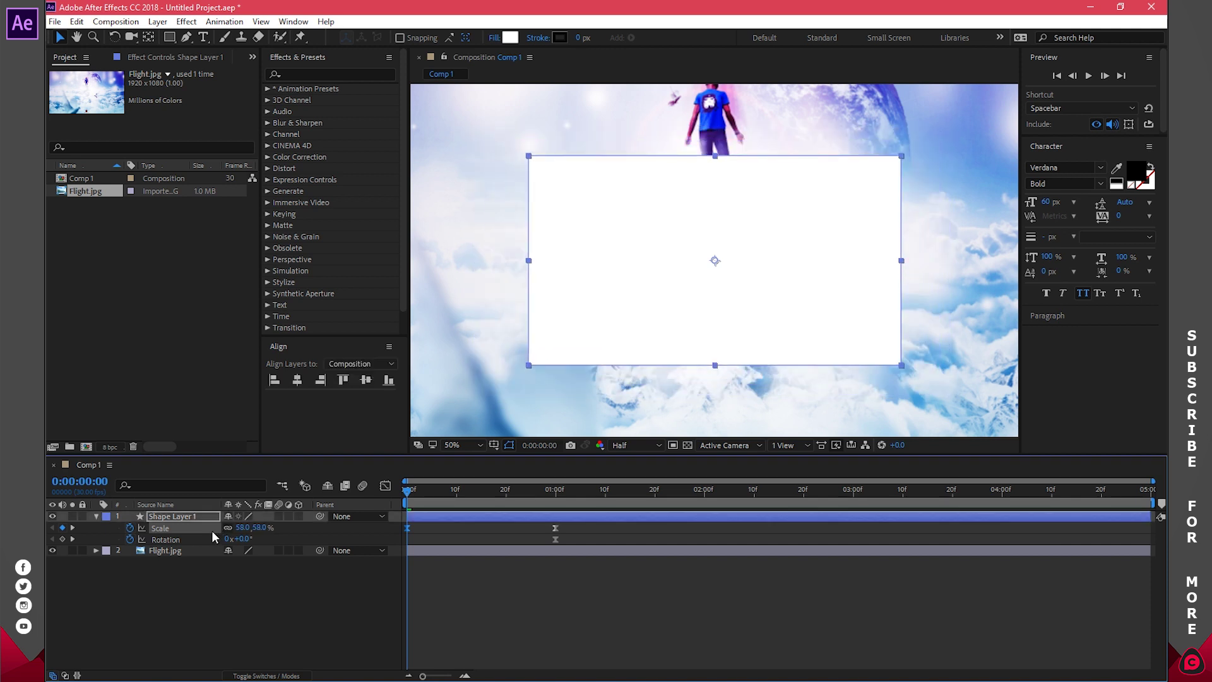
key("ctrl+z")
key("ctrl+z")
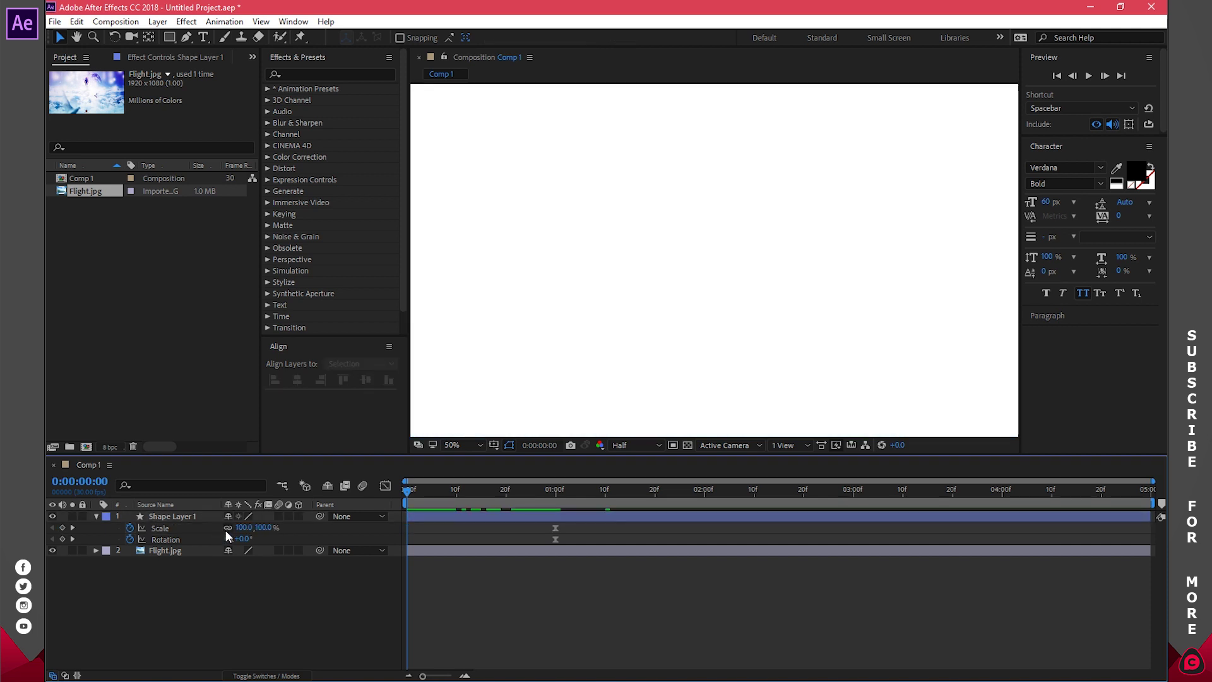
Unlink the shape layer's scale dimensions and set its vertical scale to 0% at the first frame.
left_click(228, 527)
mouse_move(241, 527)
left_mouse_down()
mouse_move(189, 529)
mouse_move(263, 532)
left_mouse_up()
left_click(263, 529)
type("0")
key("Return")
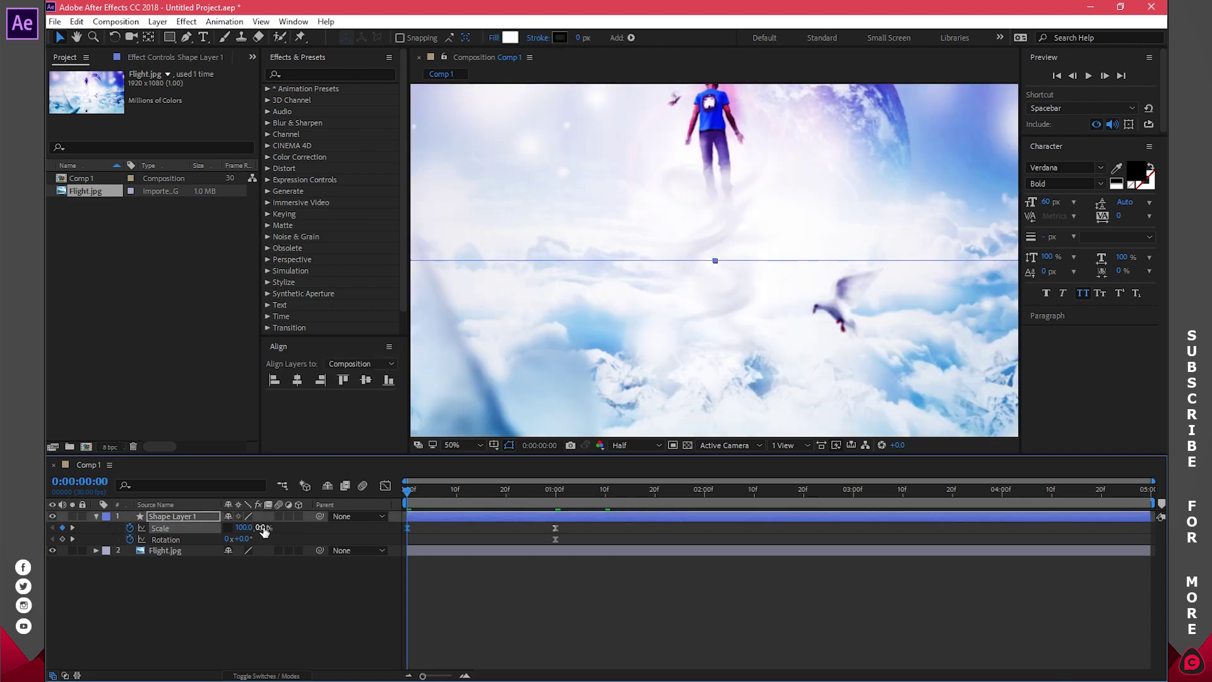
mouse_move(409, 494)
left_mouse_down()
mouse_move(477, 496)
mouse_move(401, 494)
left_mouse_up()
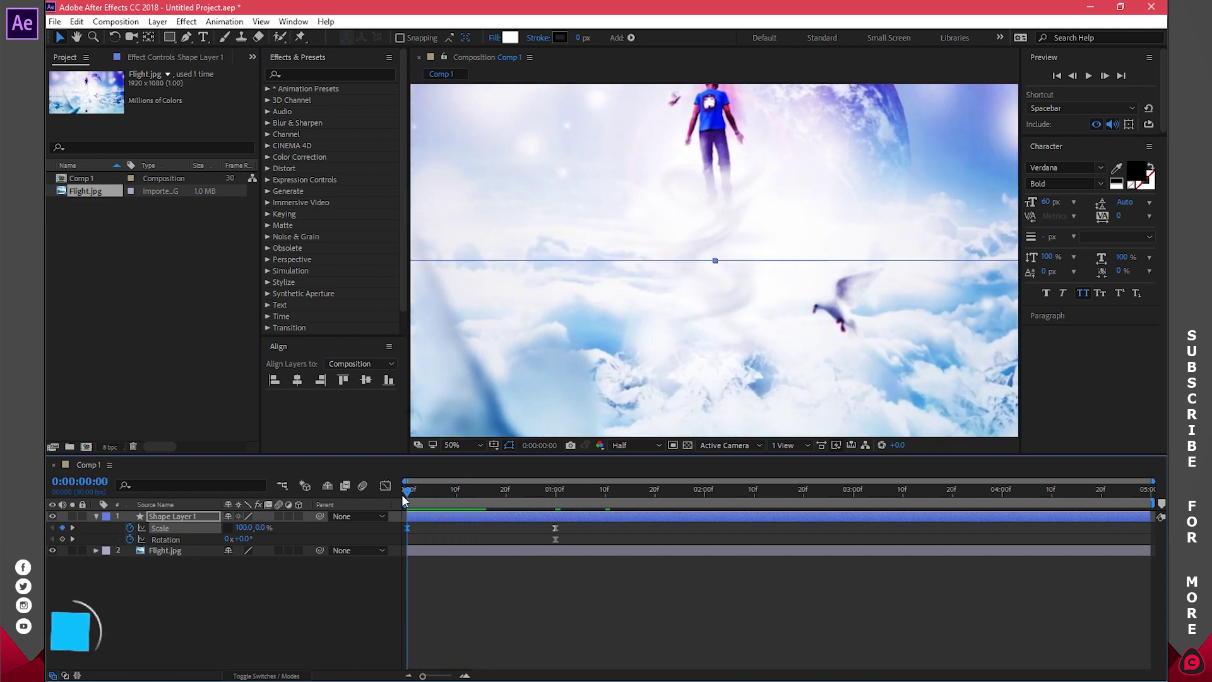
left_click(243, 539)
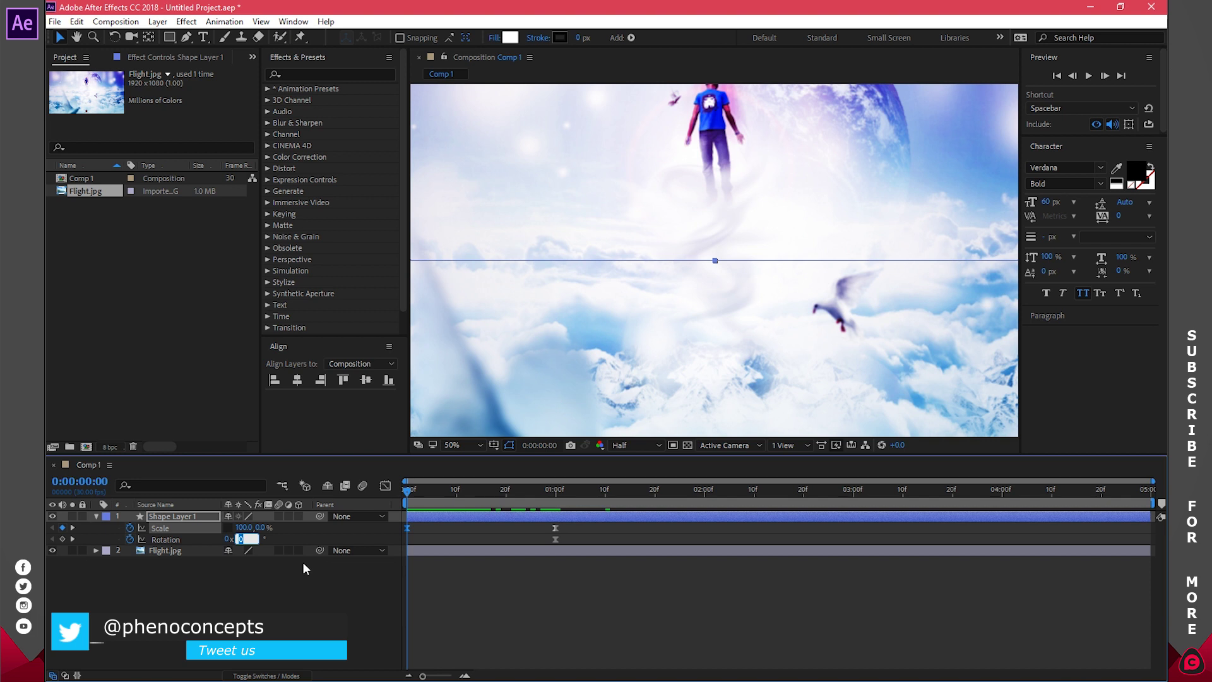
type("15")
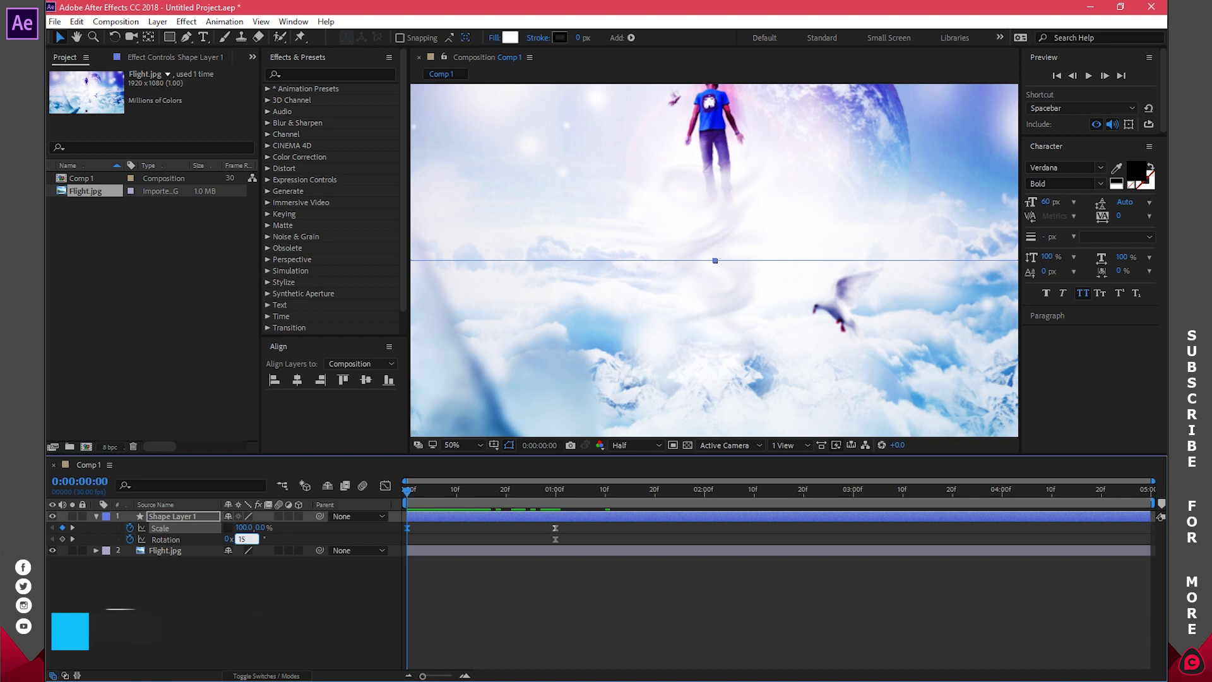
key("Return")
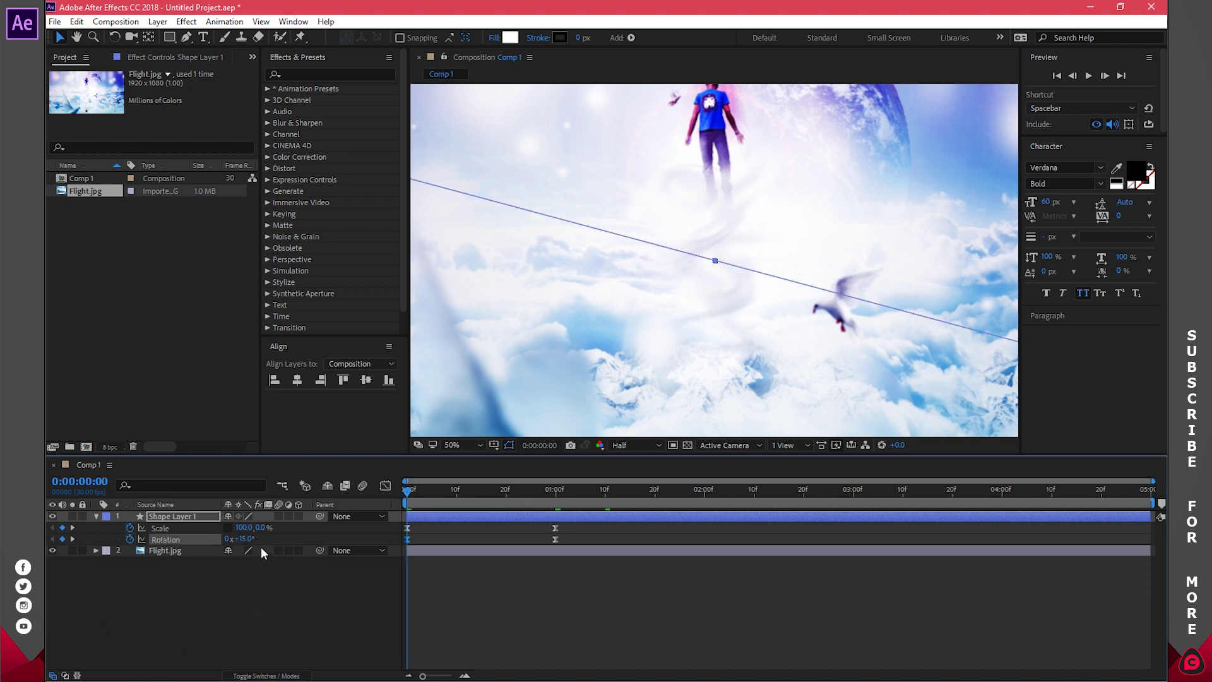
Set the shape layer's rotation to -15° at the first frame and scrub through the tilted opening animation.
left_click(245, 538)
type("-15")
key("Return")
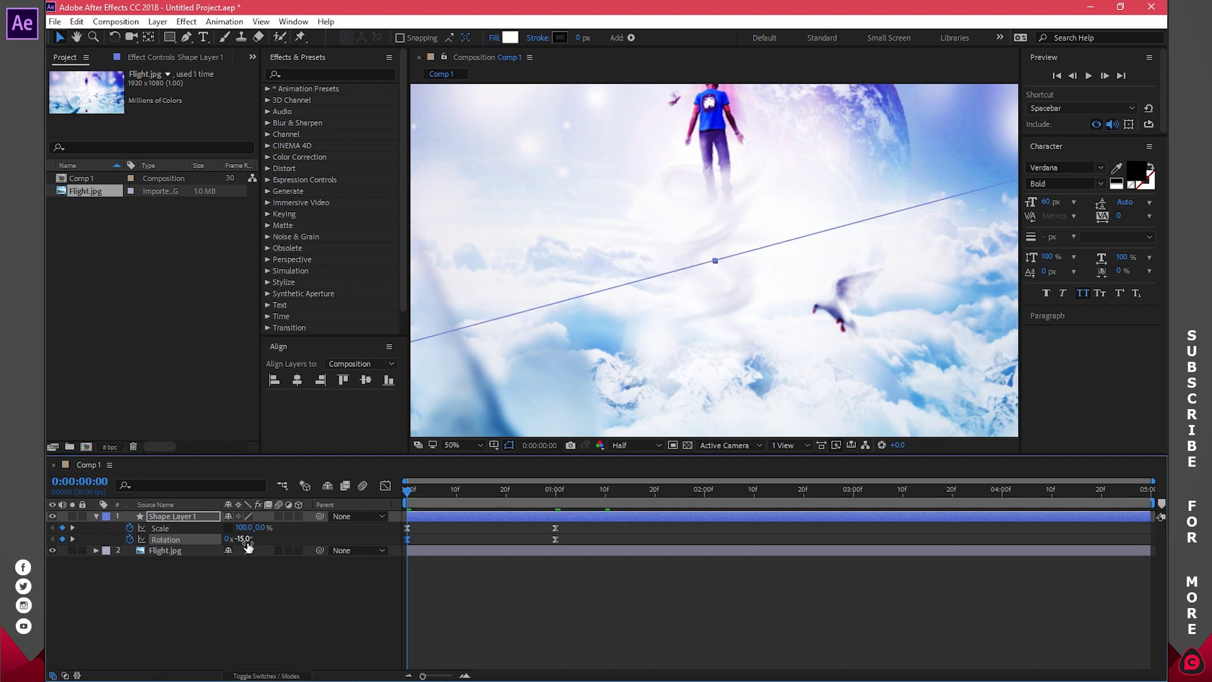
mouse_move(410, 494)
left_mouse_down()
mouse_move(555, 494)
mouse_move(408, 497)
left_mouse_up()
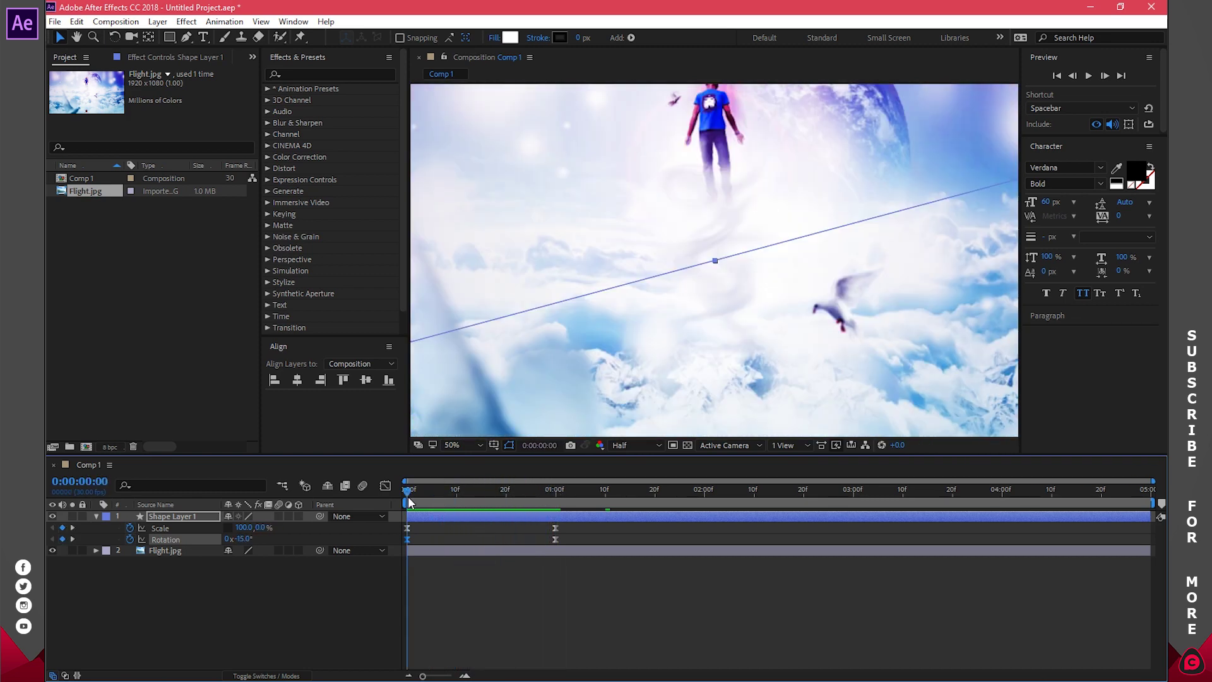
Collapse and deselect Shape Layer 1, and move the current time to frame 11.
left_click(98, 516)
left_click(474, 586)
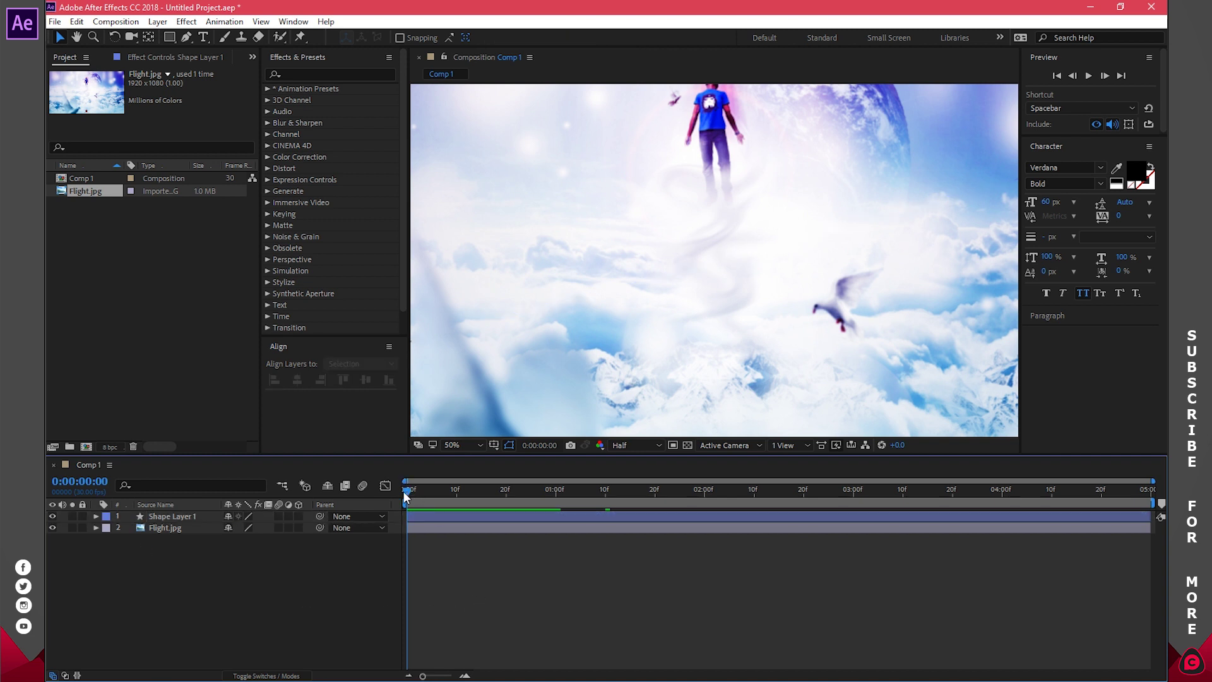
left_click_drag(407, 494, 462, 490)
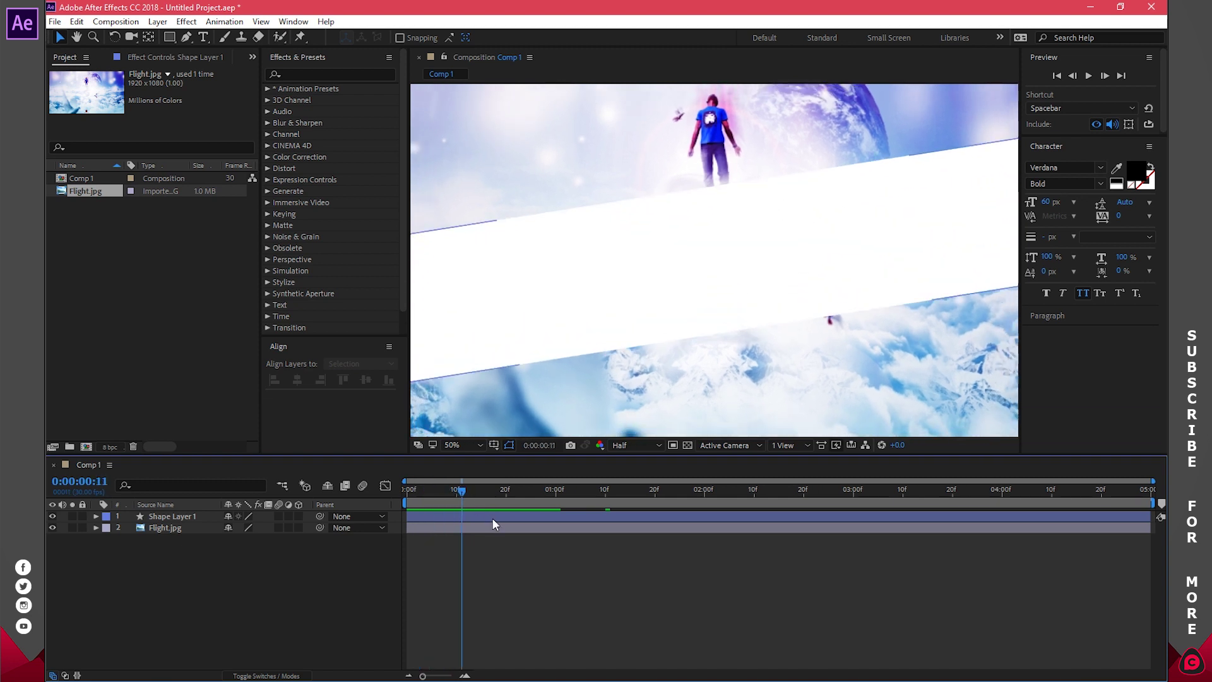
Show the Mode and Track Matte columns in the timeline and leave all layers deselected.
left_click(490, 515)
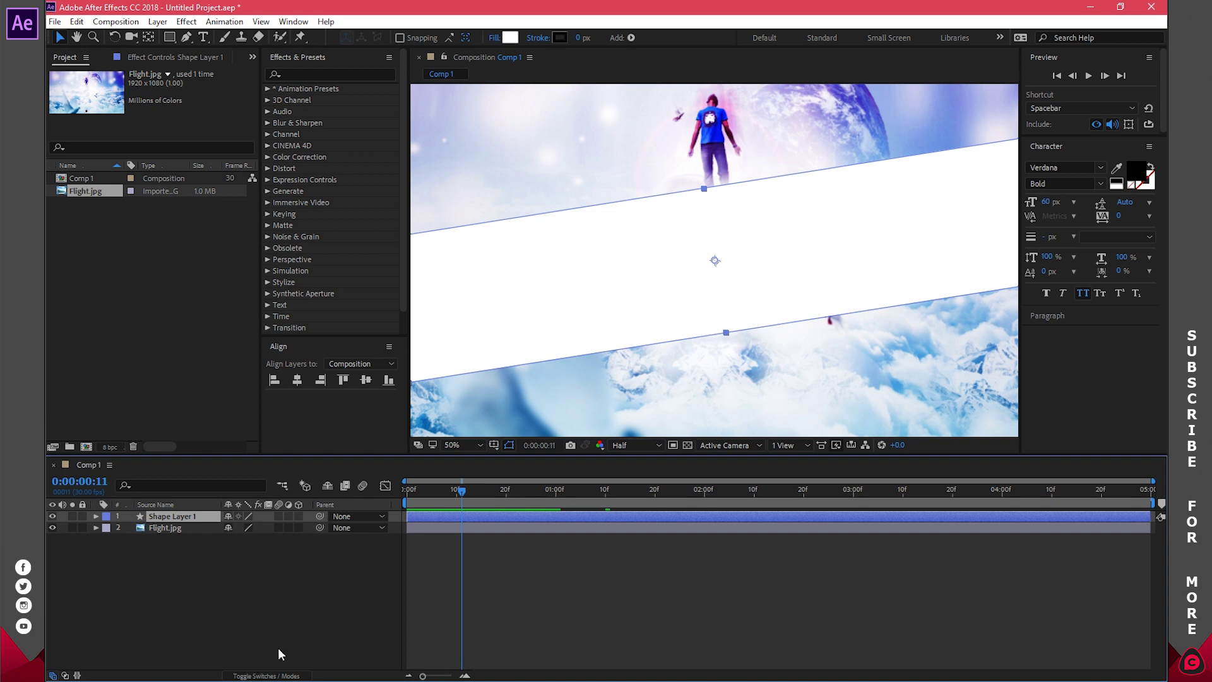
key("F4")
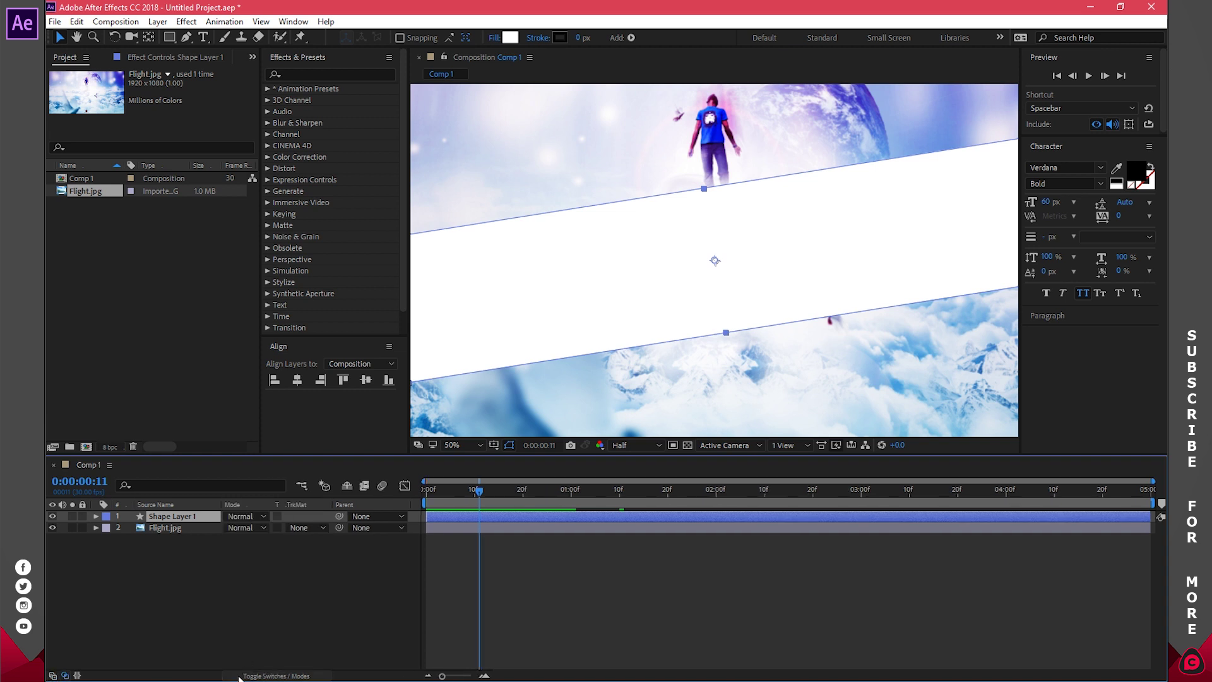
left_click(284, 676)
left_click(284, 675)
left_click(199, 541)
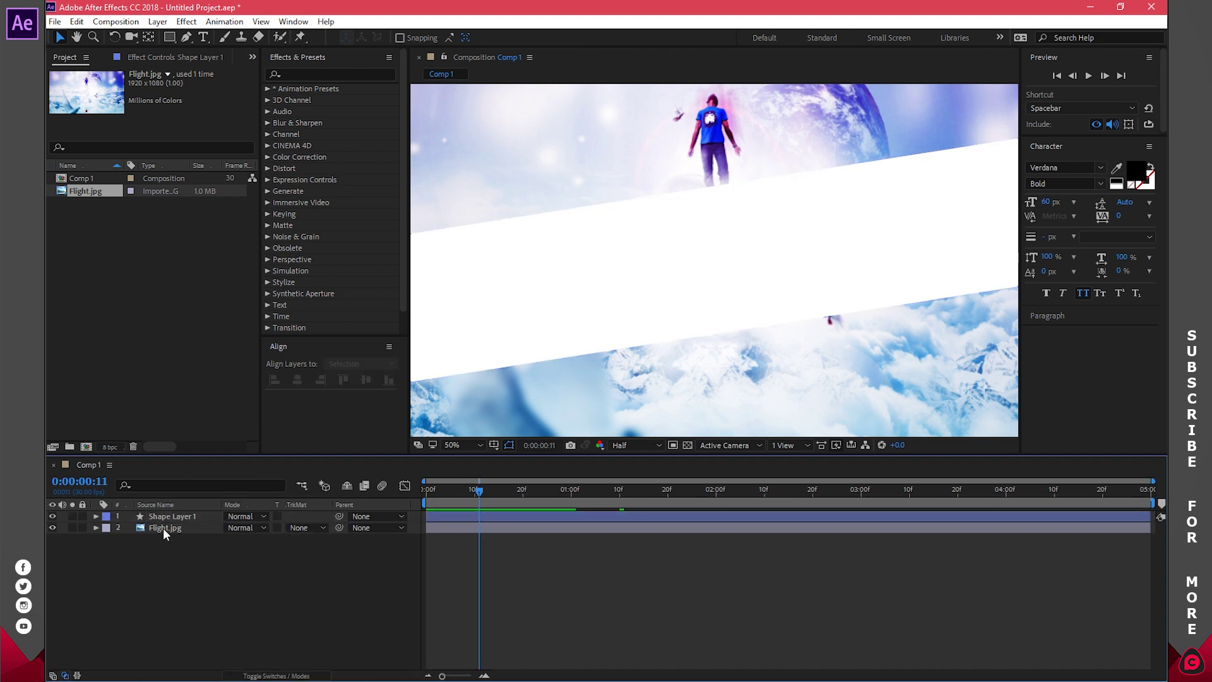
Set the Flight.jpg layer's track matte to Alpha Matte "Shape Layer 1".
left_click(131, 528)
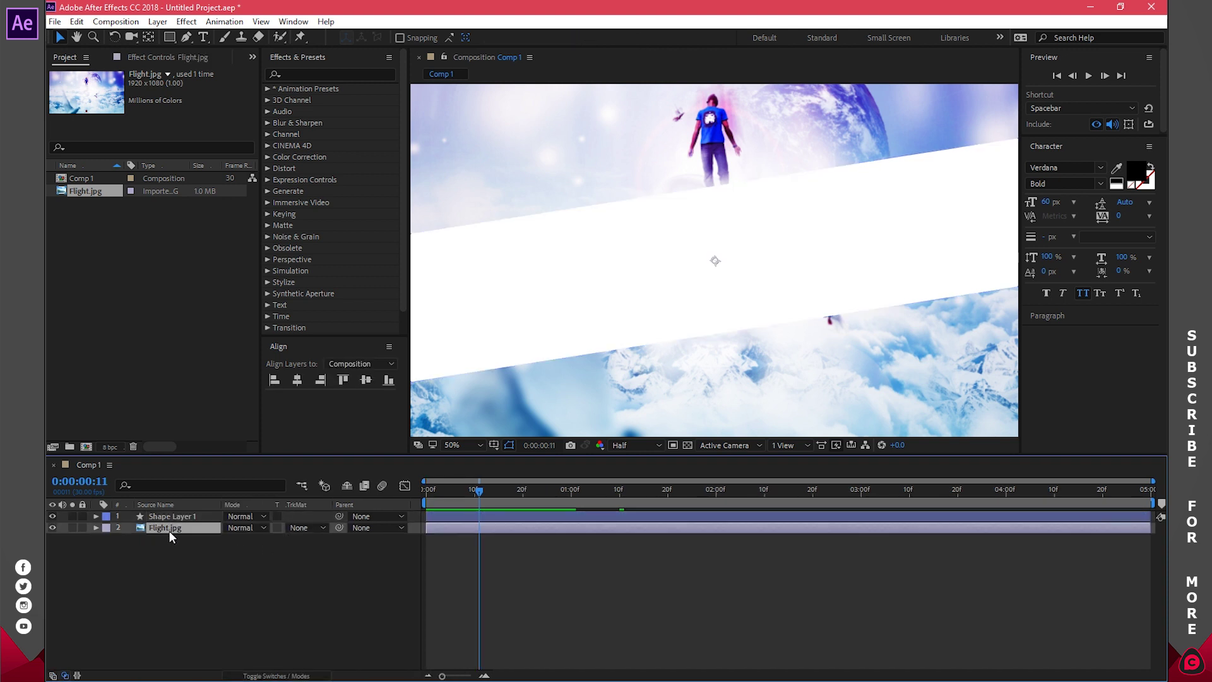
left_click(301, 529)
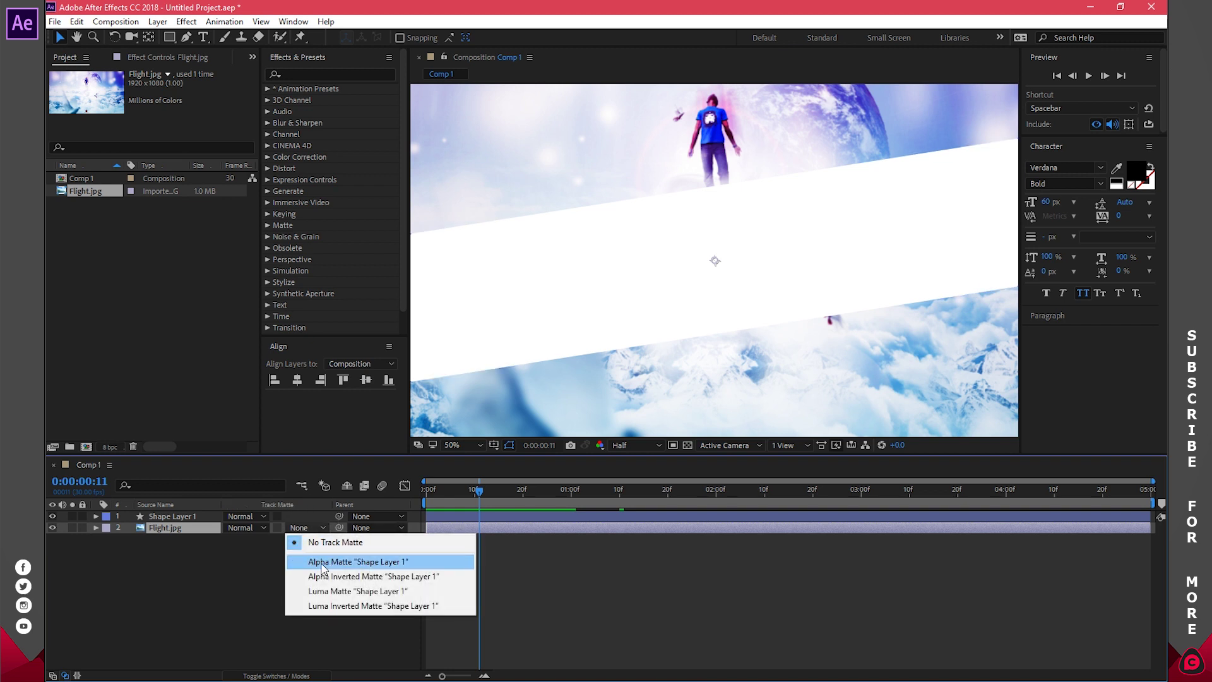
left_click(400, 566)
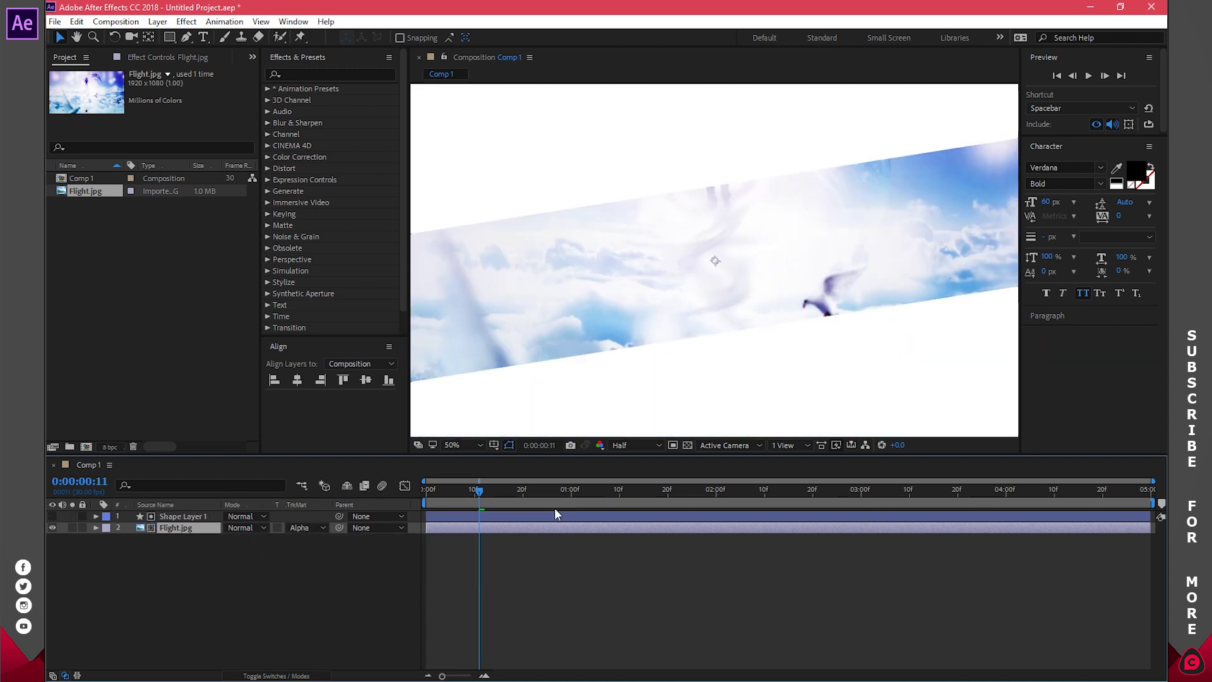
Scrub the matted image reveal up to 0:00:01:00 and deselect the layer.
left_click(477, 496)
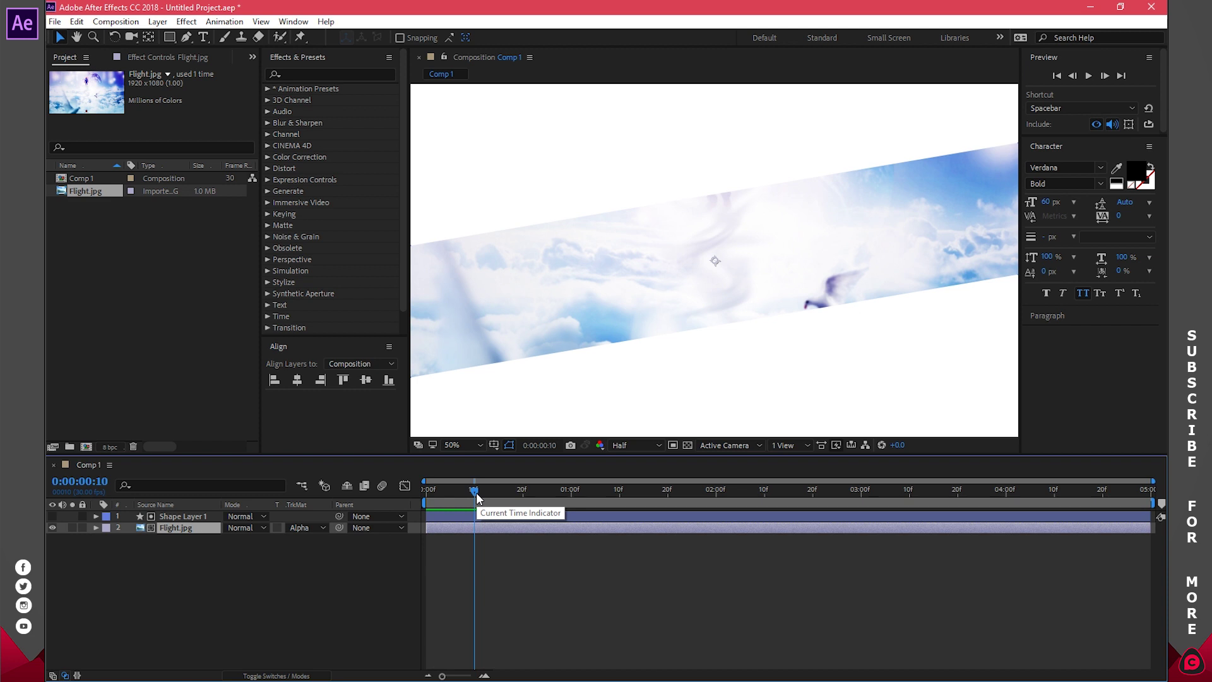
left_click_drag(475, 491, 572, 500)
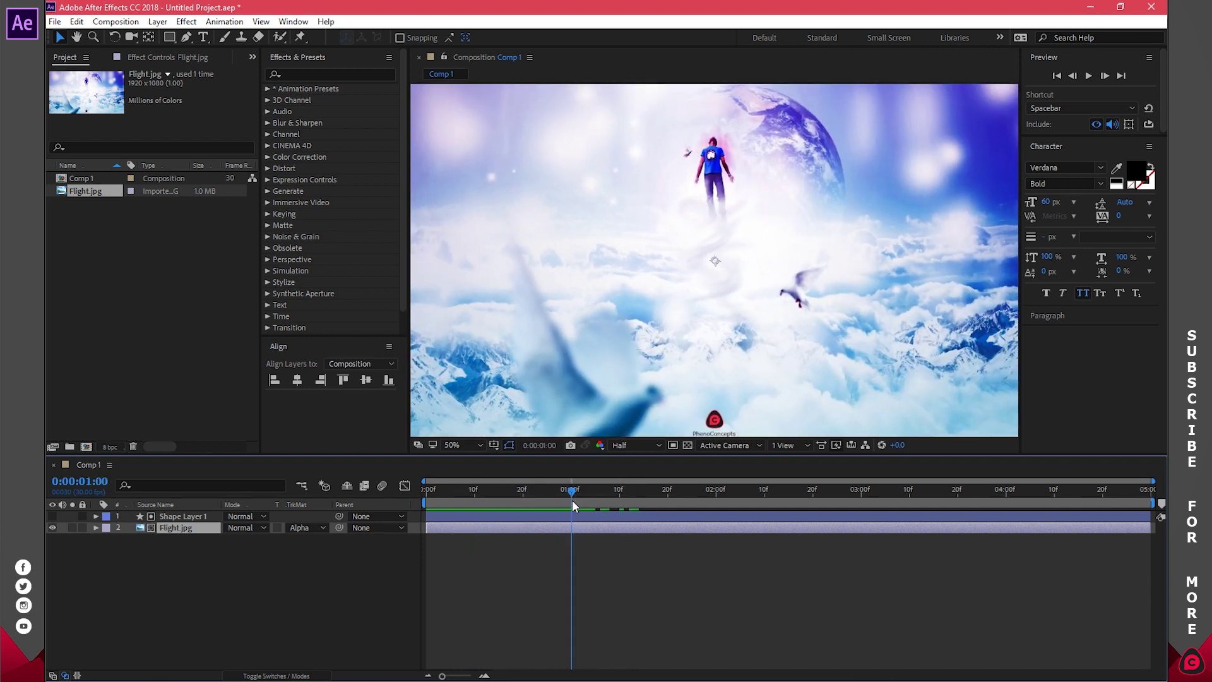
left_click(244, 579)
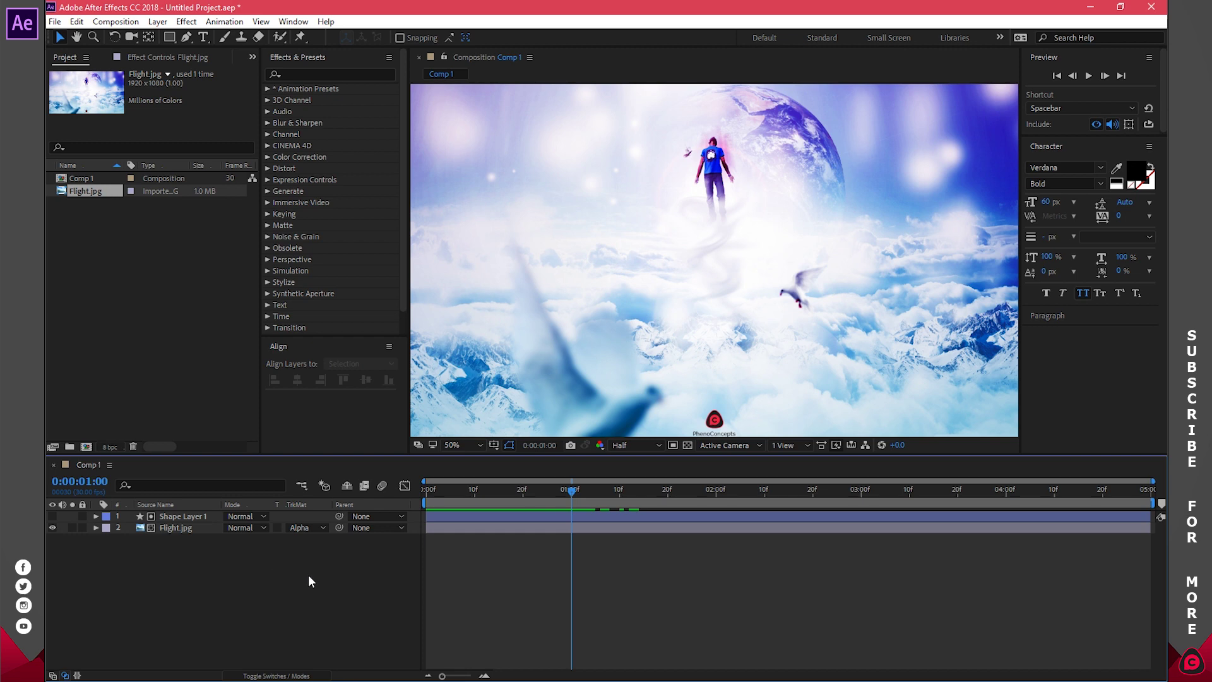
Pre-compose Shape Layer 1 and Flight.jpg together as Pre-comp 1, moving all attributes into the new composition.
left_click_drag(199, 549, 169, 521)
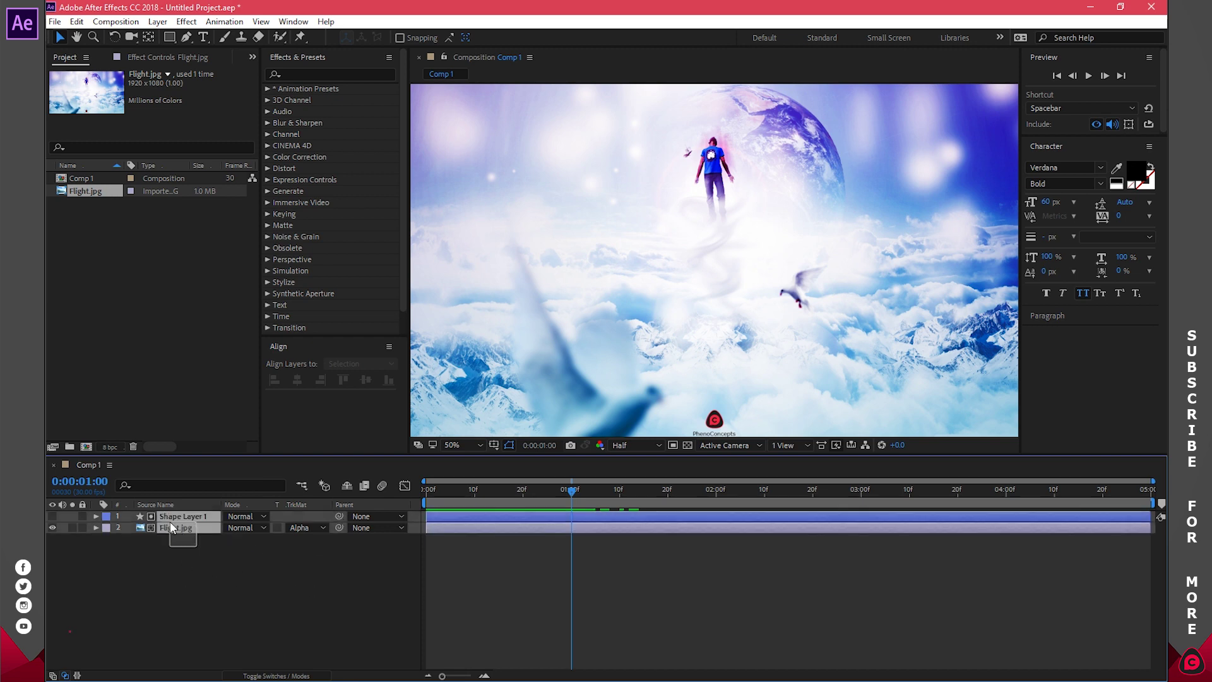
right_click(195, 528)
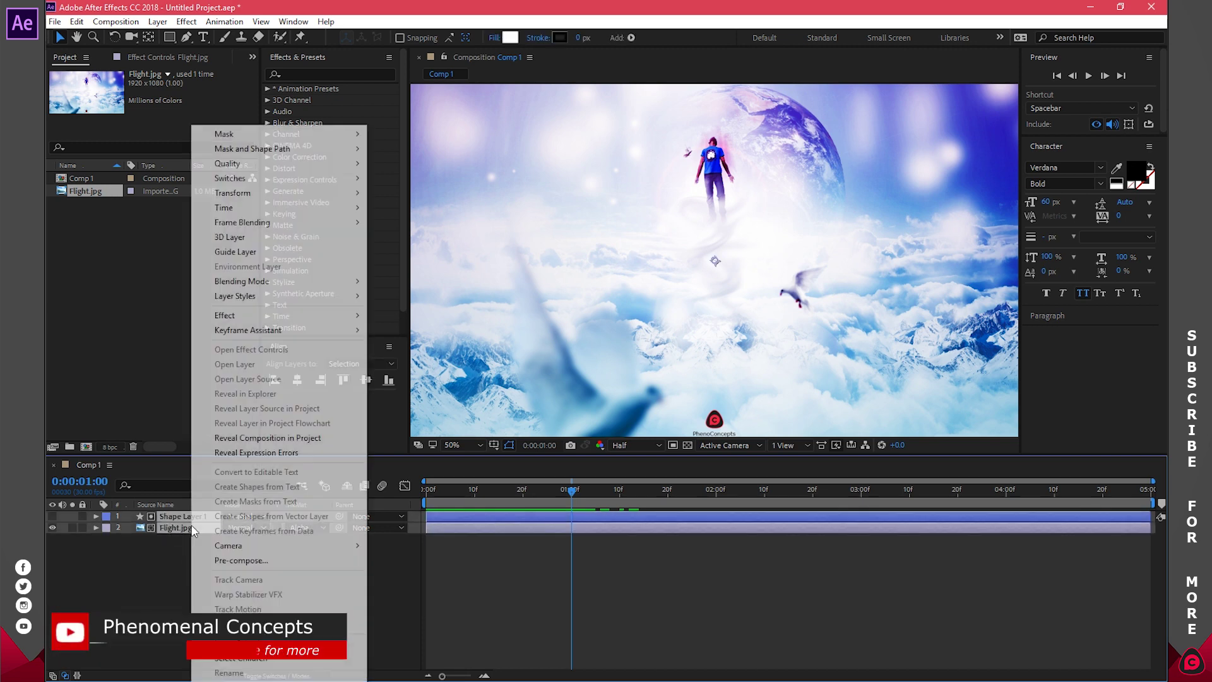
left_click(264, 561)
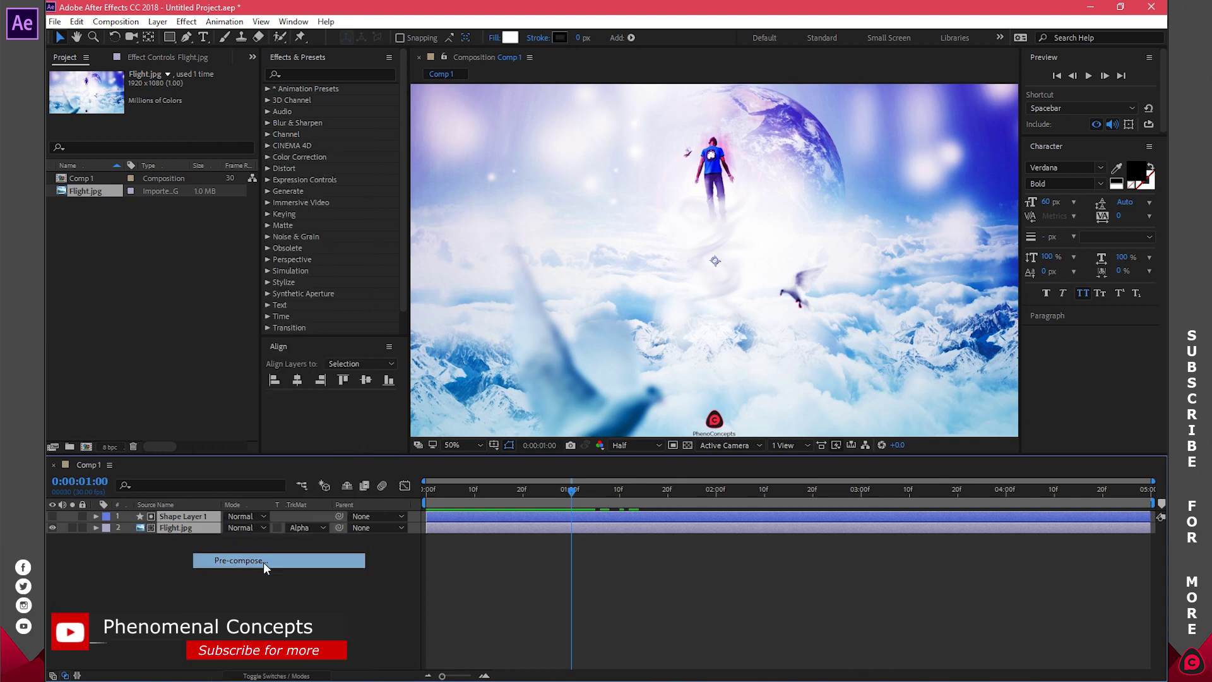
left_click(494, 355)
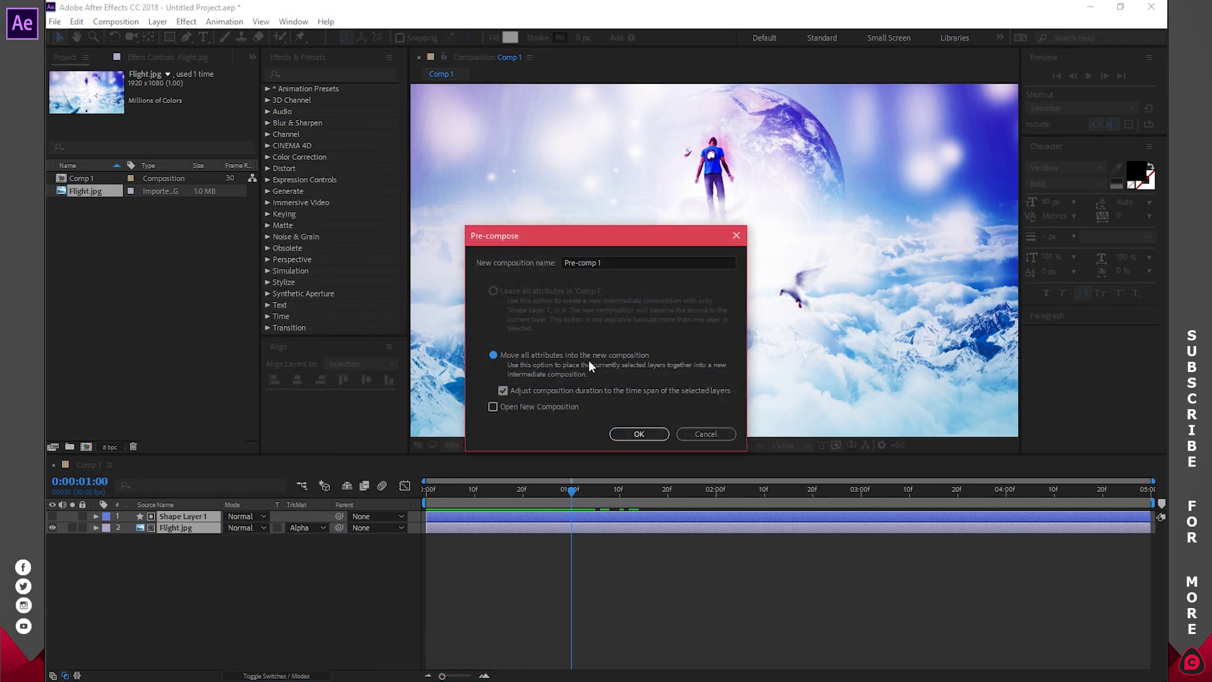
left_click(639, 433)
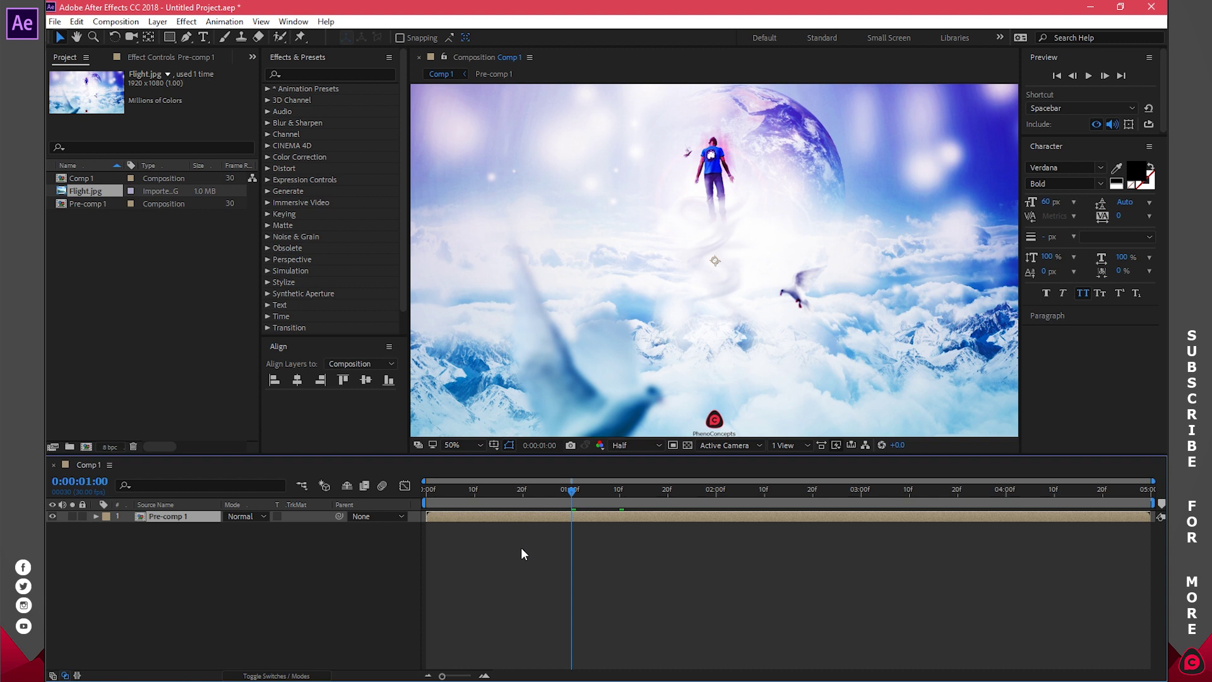
Open Pre-comp 1, scrub through its reveal to frame 25 and return to Comp 1.
double_click(173, 517)
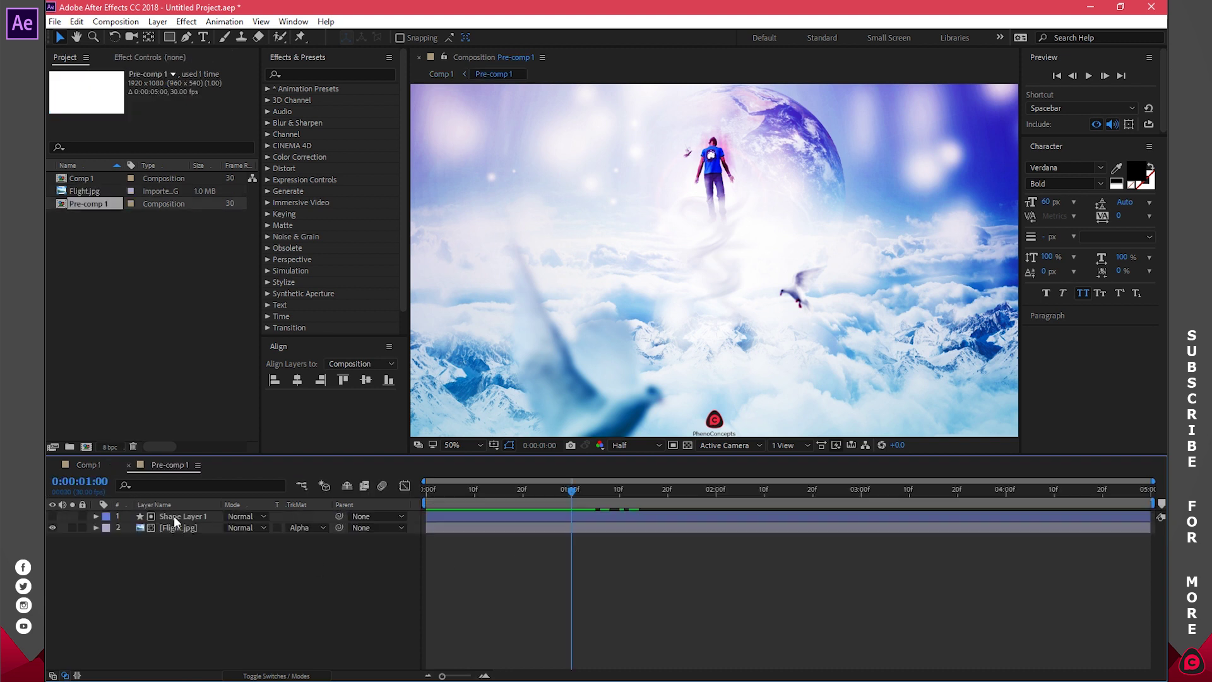
left_click_drag(513, 486, 547, 489)
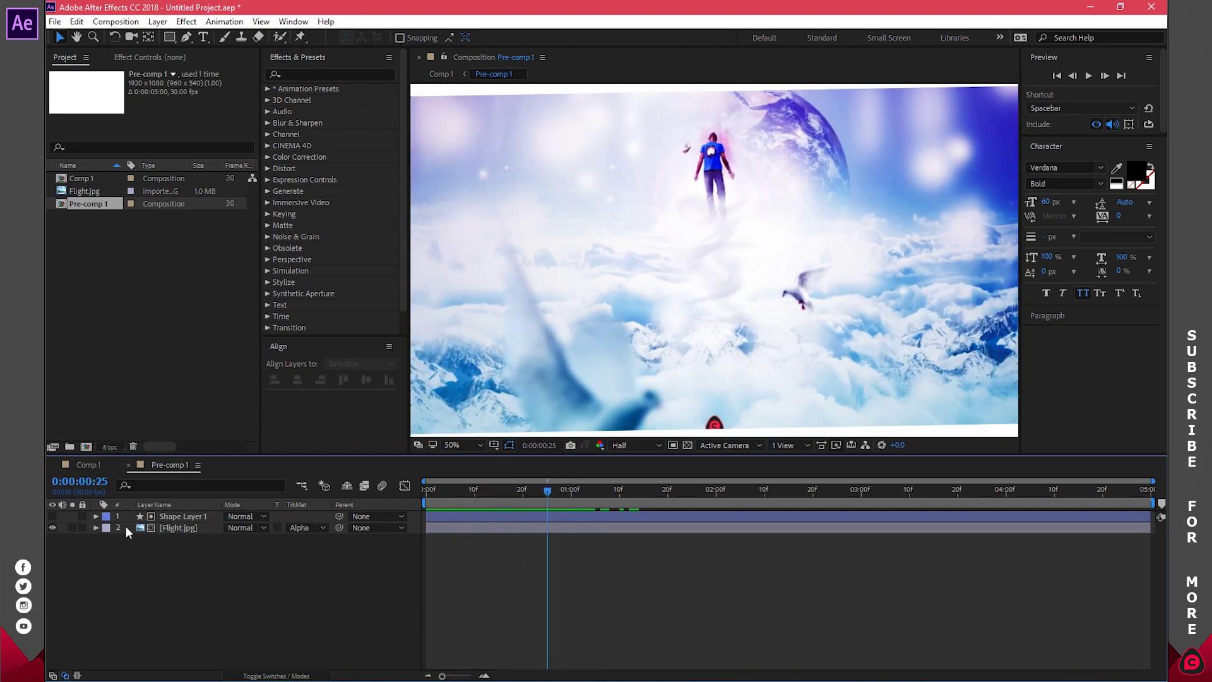
left_click(89, 464)
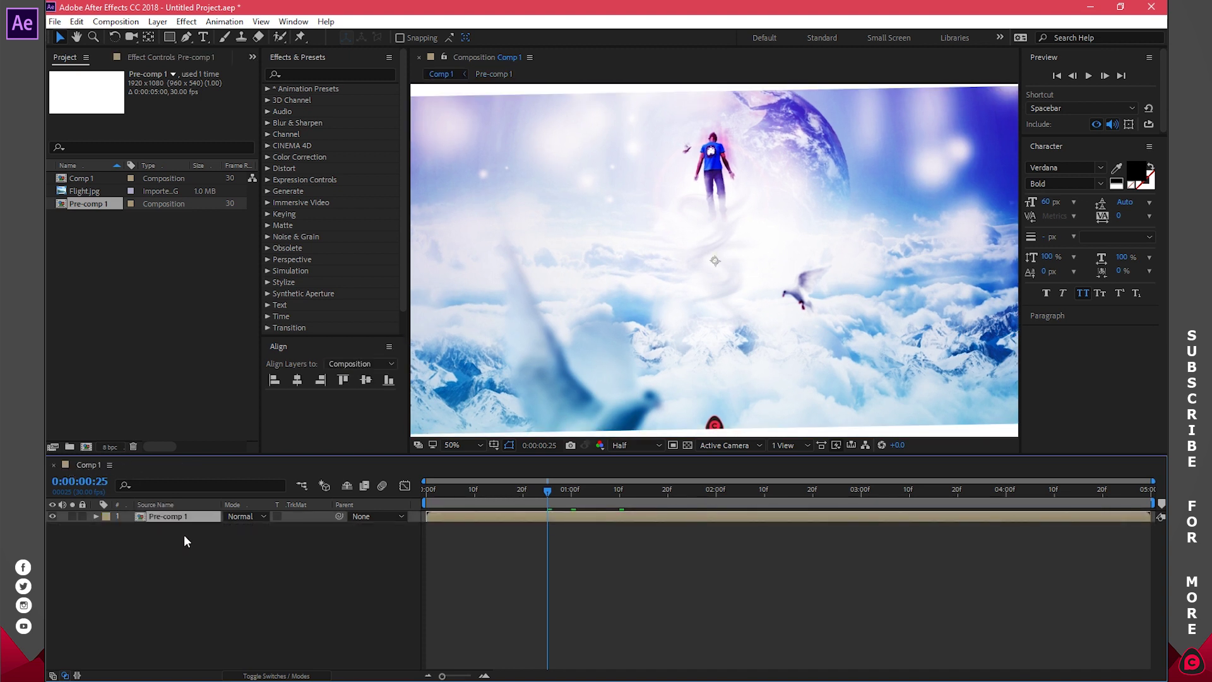
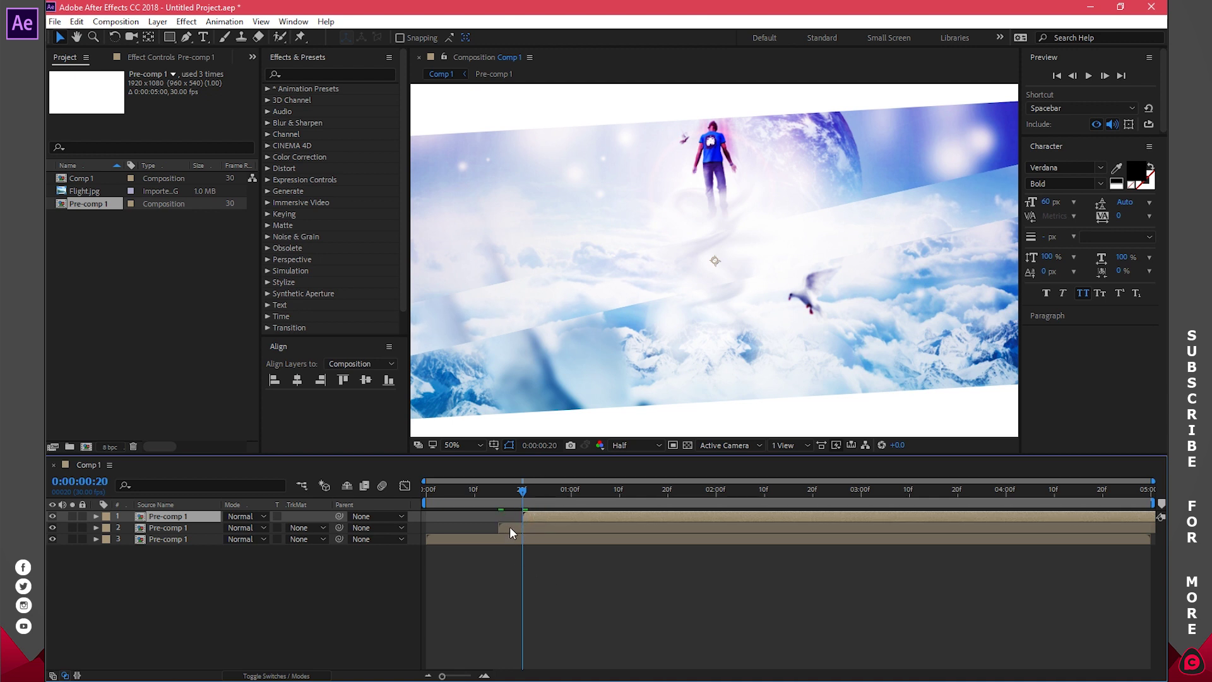
Preview the staggered Pre-comp 1 layers from the start of Comp 1, then scrub to frame 28.
left_click(509, 526)
key("Home")
left_click(1084, 78)
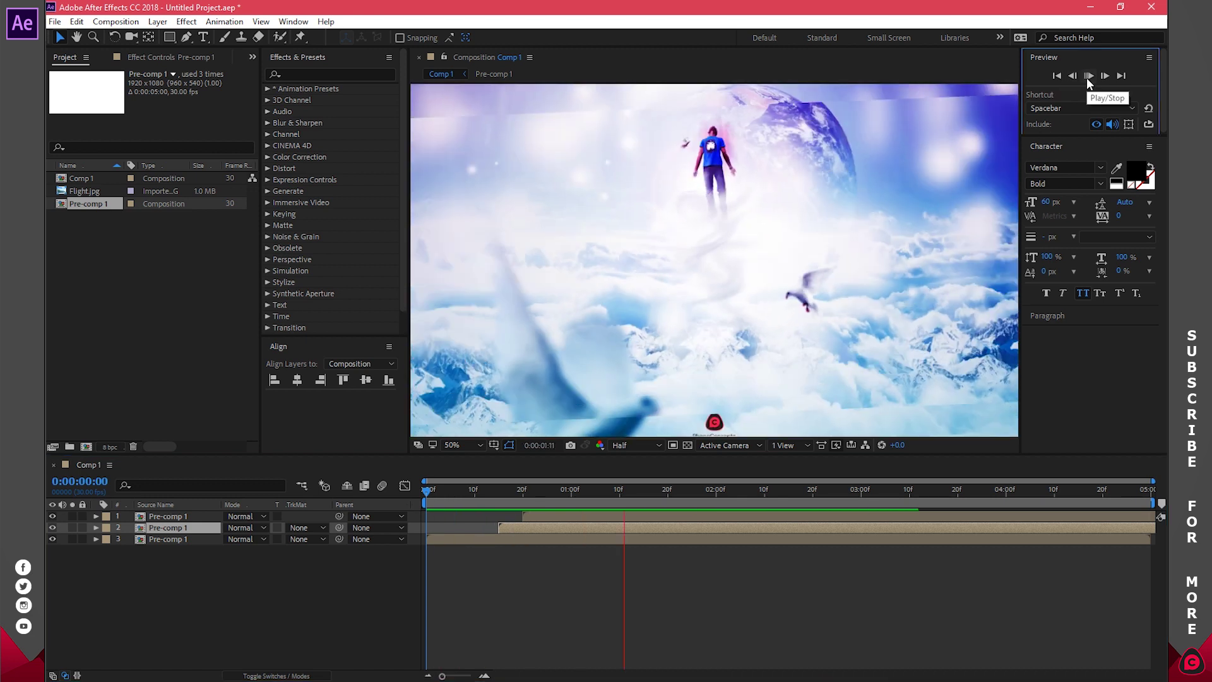
key("space")
left_click_drag(498, 493, 561, 493)
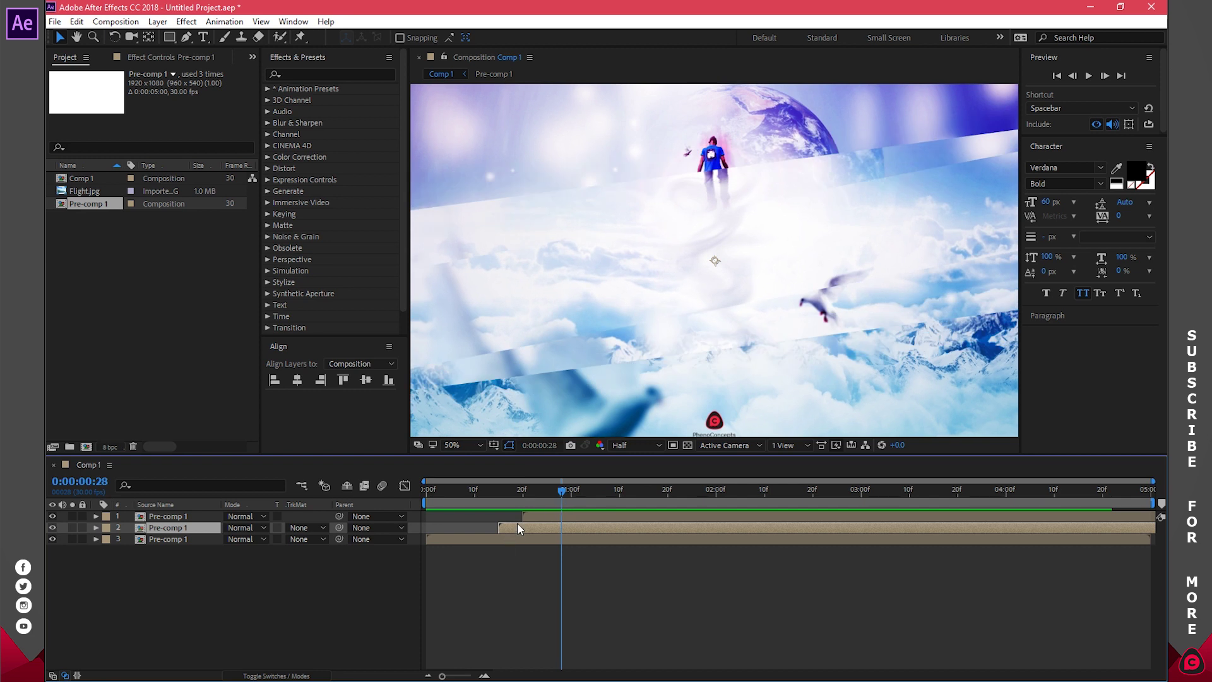
Apply the Curves effect to the middle Pre-comp 1 layer and bow its RGB curve downward to darken the layer.
left_click(513, 552)
left_click(515, 527)
left_click(292, 21)
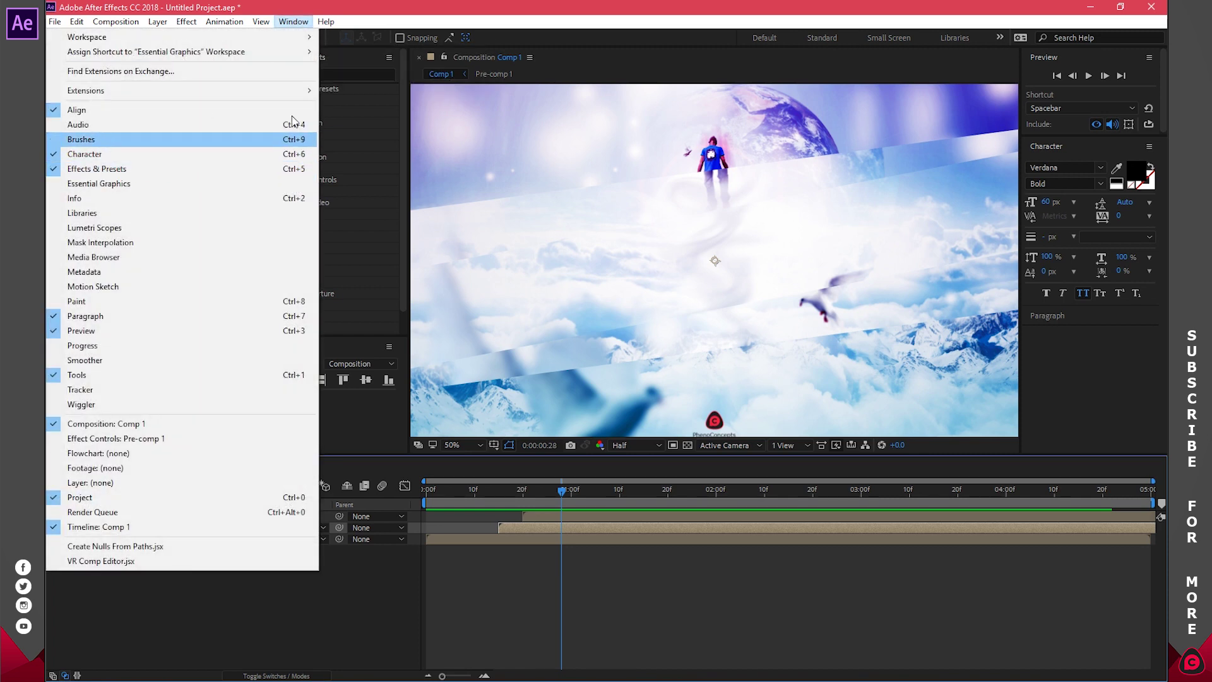
left_click(346, 74)
left_click(287, 75)
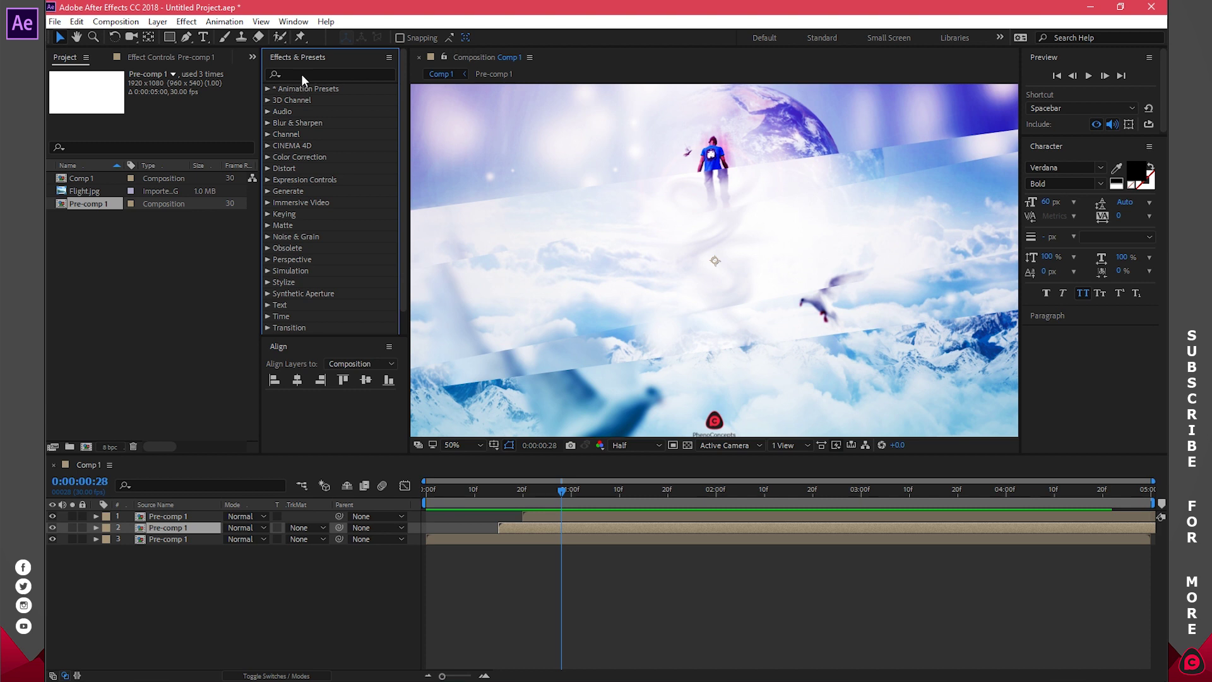
type("curve")
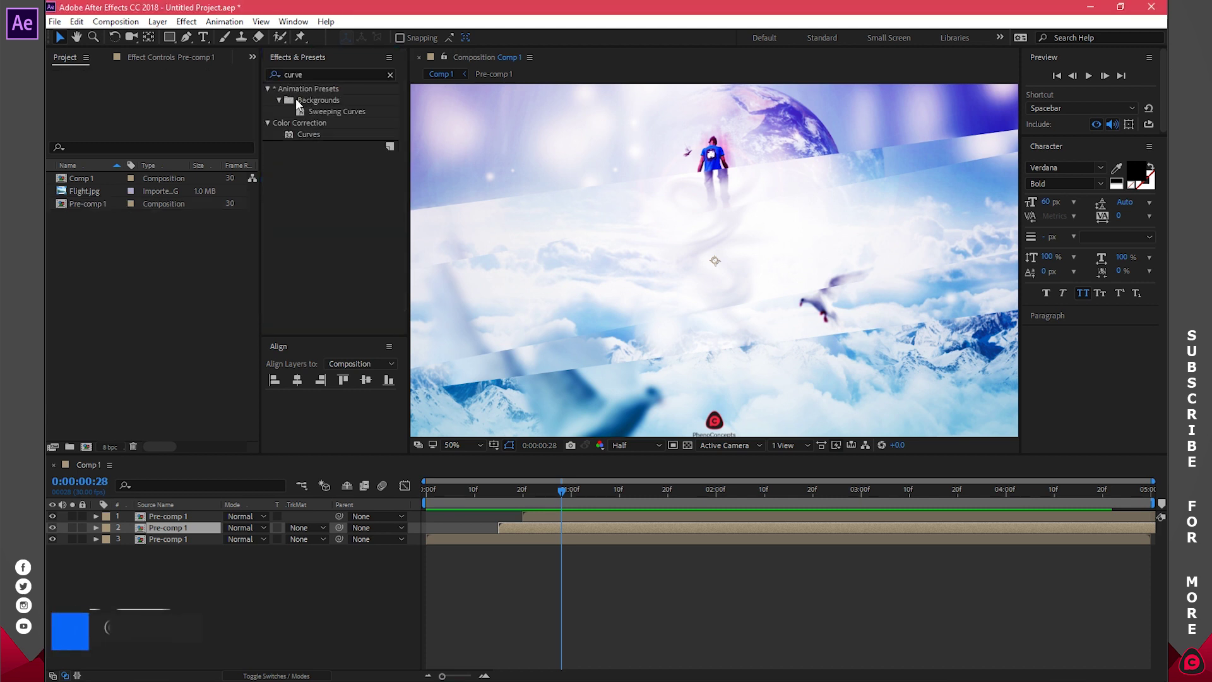
left_click(286, 134)
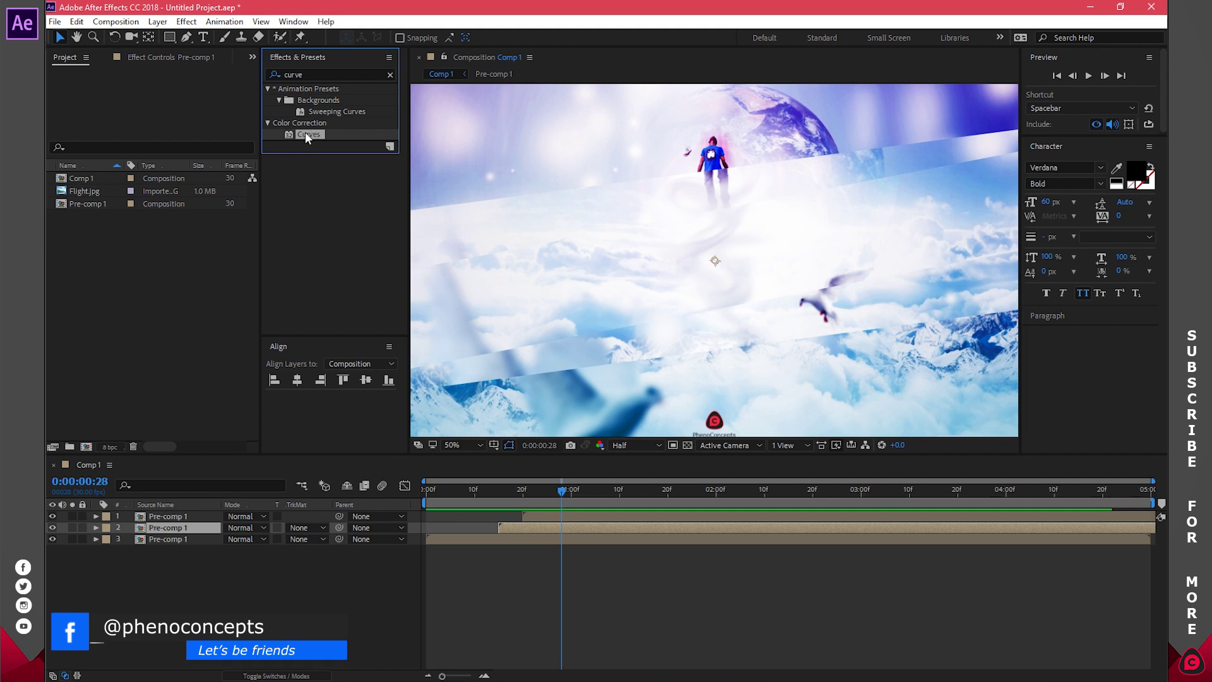
left_click_drag(308, 134, 524, 525)
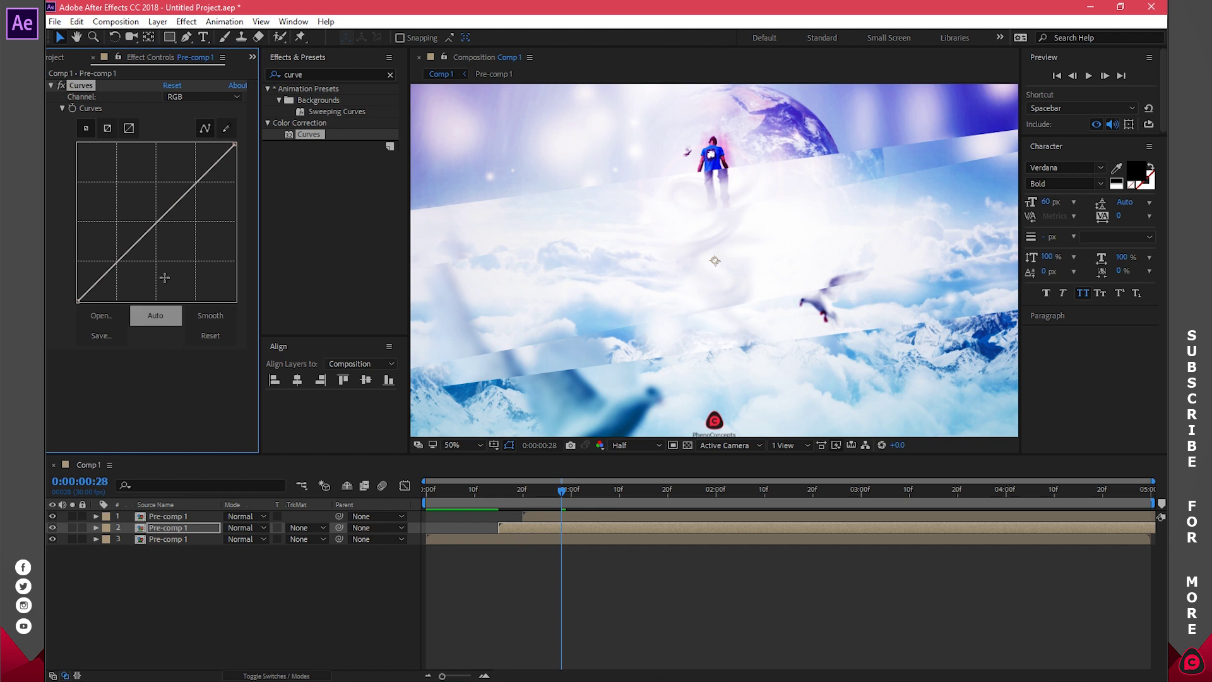
left_click_drag(158, 221, 177, 252)
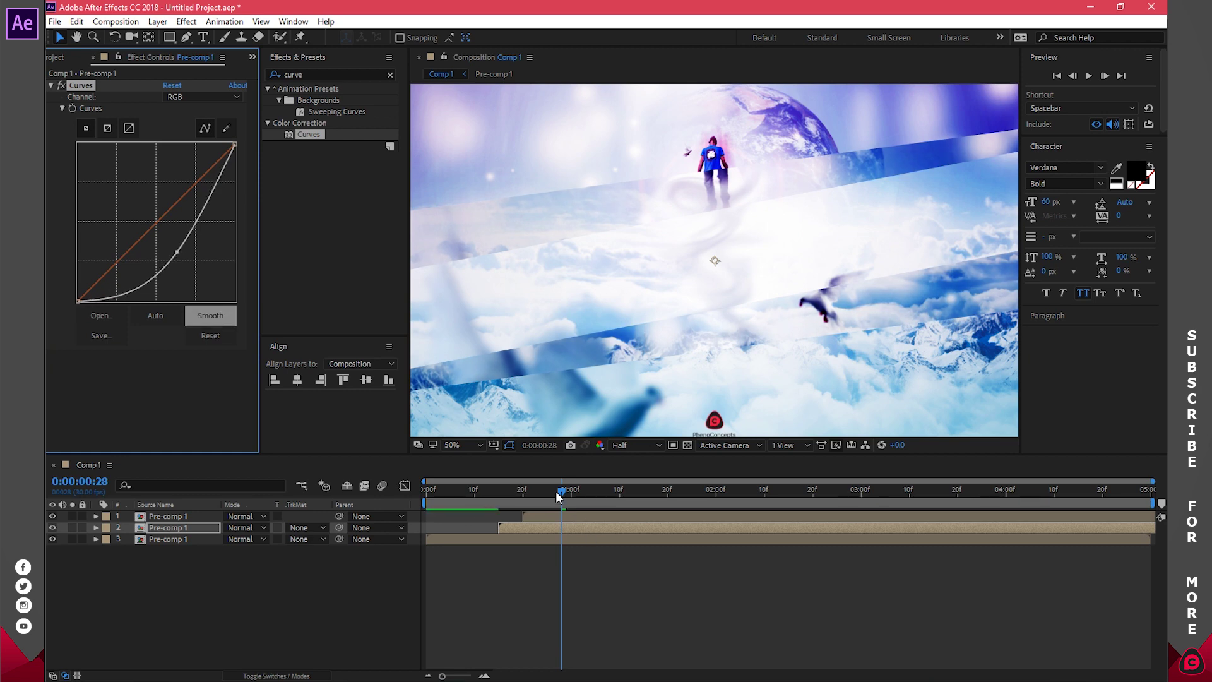
mouse_move(562, 496)
left_mouse_down()
mouse_move(437, 490)
mouse_move(609, 492)
mouse_move(551, 501)
left_mouse_up()
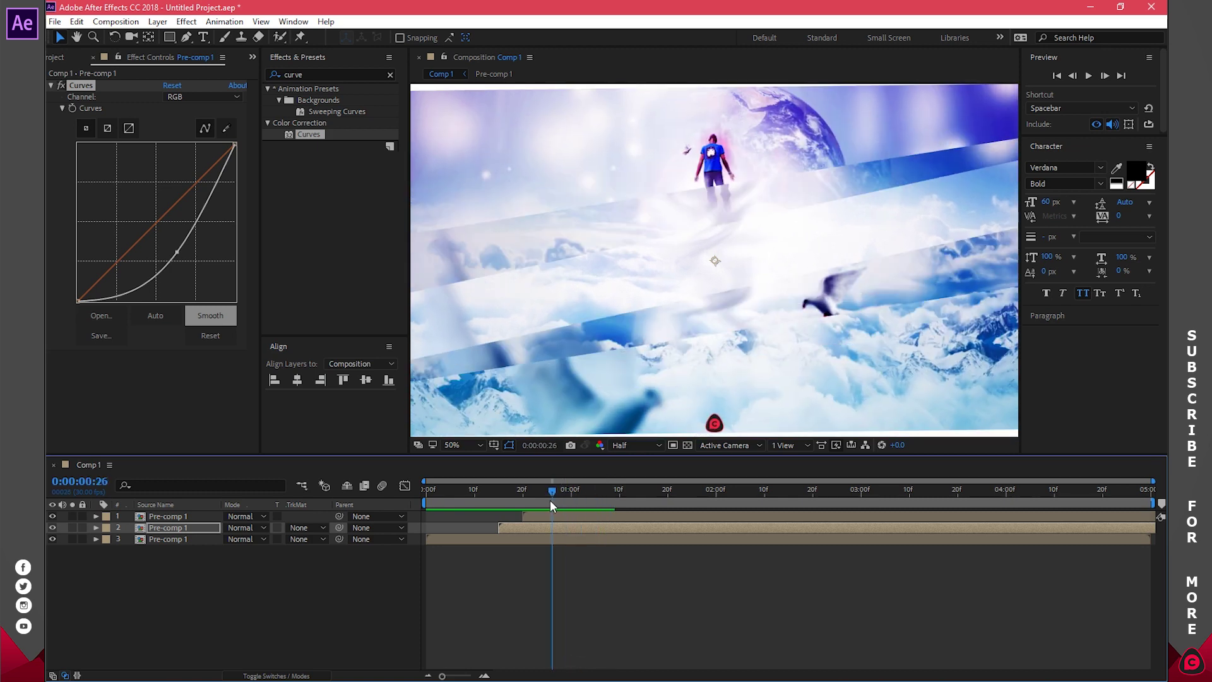
Shift the middle Pre-comp 1 layer to start at frame 10 and the top one at frame 24, and preview the composition.
left_click_drag(551, 506, 476, 500)
left_click_drag(520, 533, 495, 530)
left_click_drag(490, 486, 578, 515)
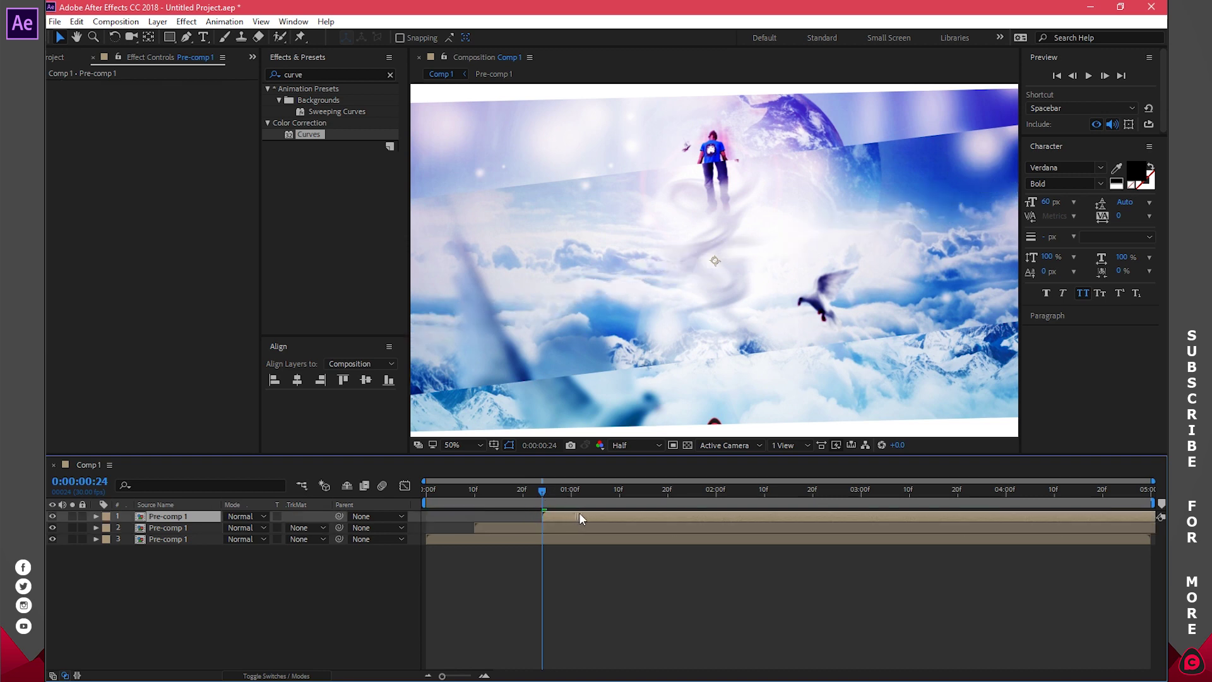
left_click(1088, 75)
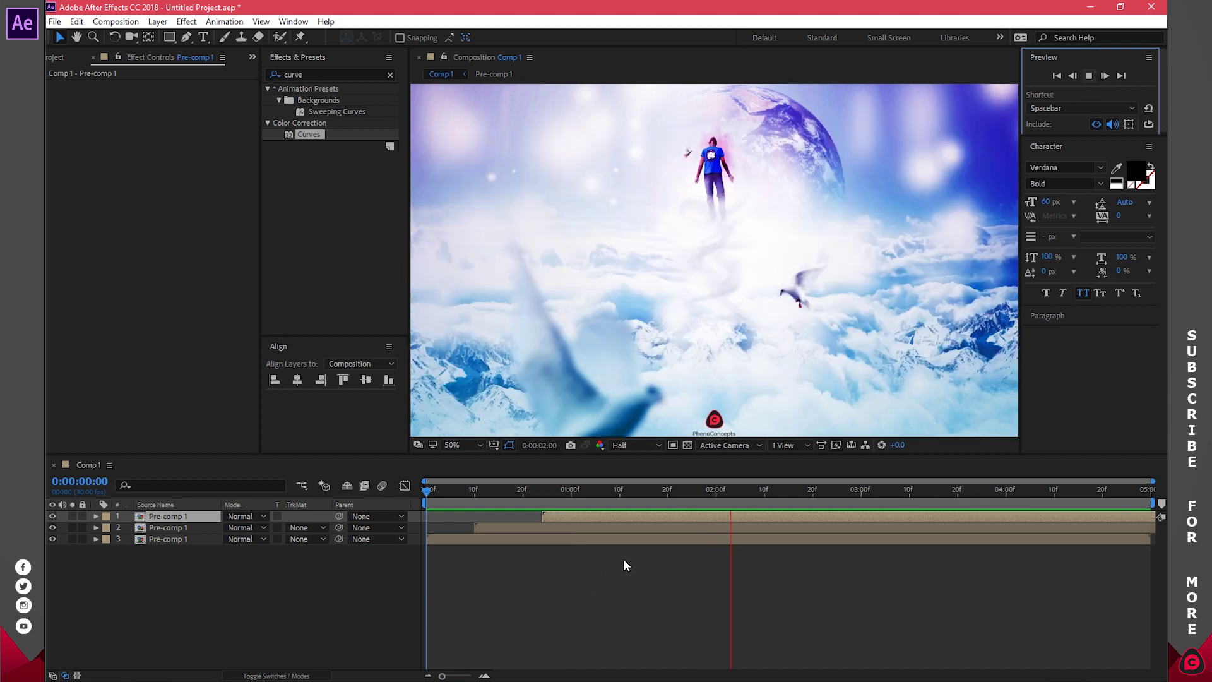
At 0:00:02:00, with no layer selected, draw a wide white rectangle shape near the composition's centre.
left_click_drag(733, 487, 717, 498)
left_click(787, 609)
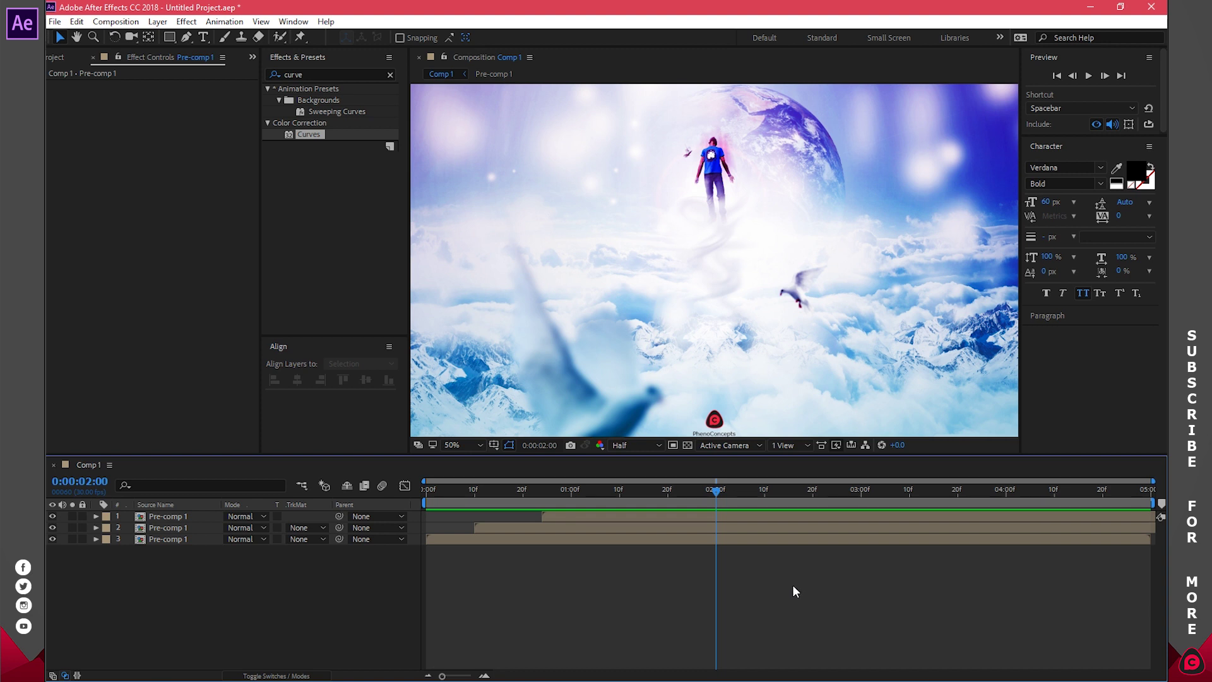
left_click(169, 37)
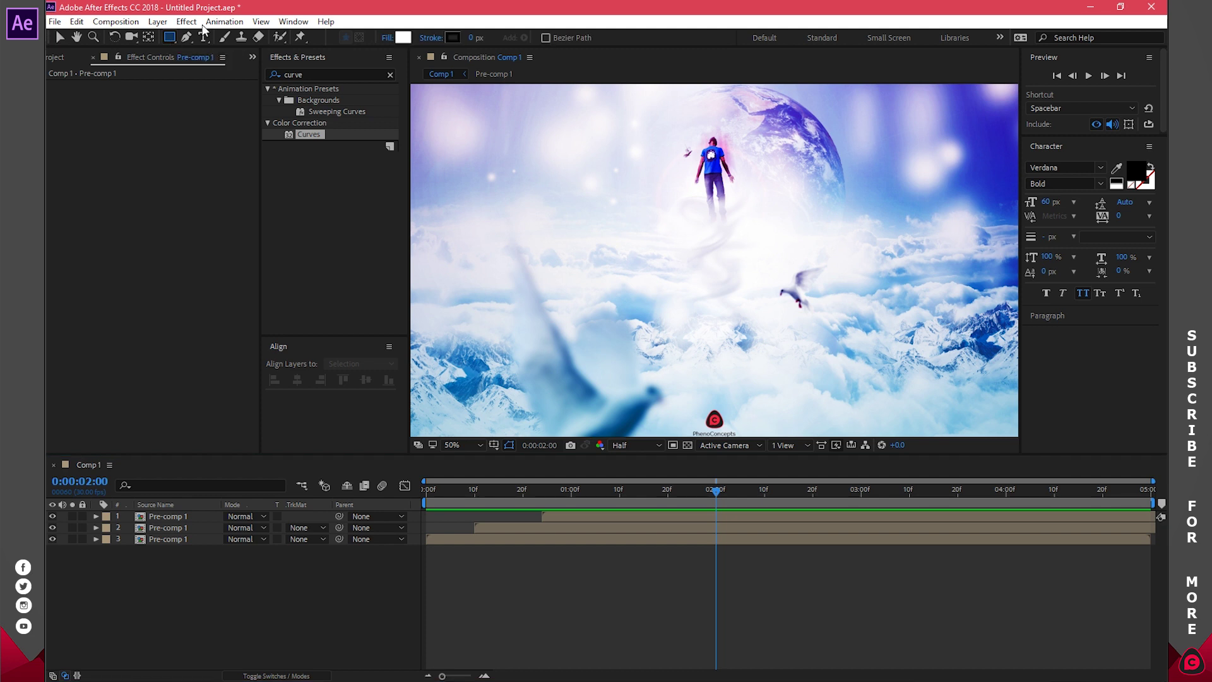
left_click_drag(673, 272, 834, 283)
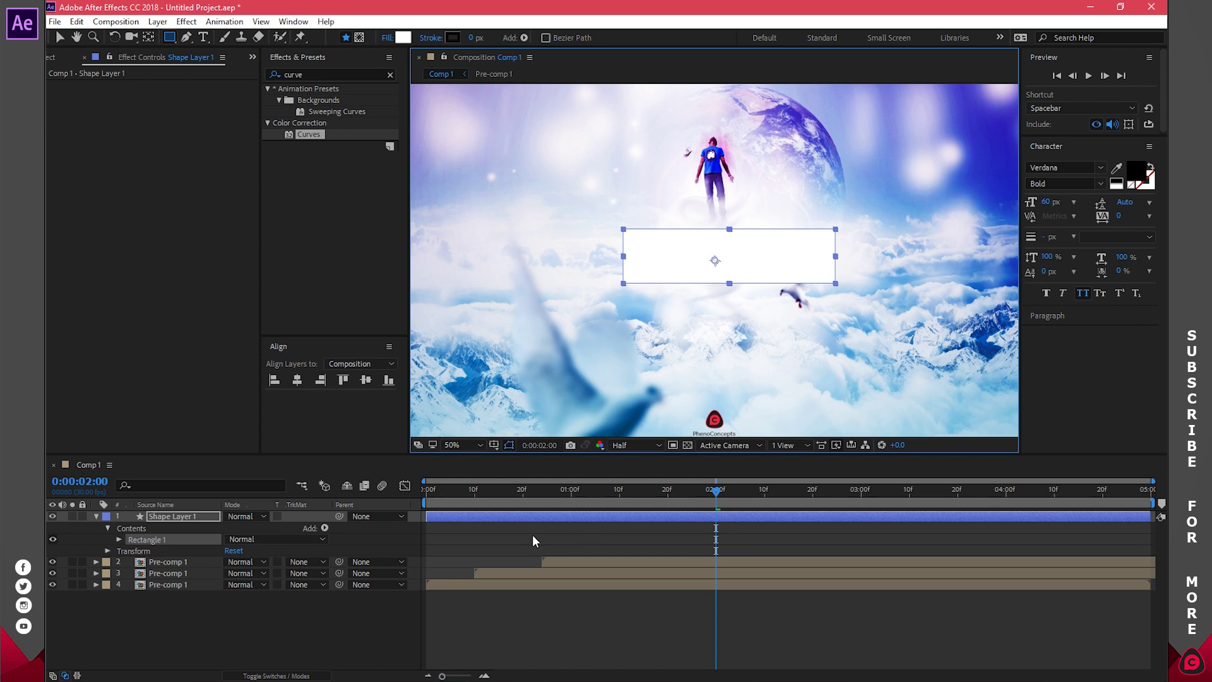
Try out the rectangle's rotation and shift its anchor point by hand, away from the shape's middle.
key("r")
mouse_move(240, 527)
left_mouse_down()
mouse_move(278, 528)
mouse_move(223, 528)
mouse_move(251, 528)
left_mouse_up()
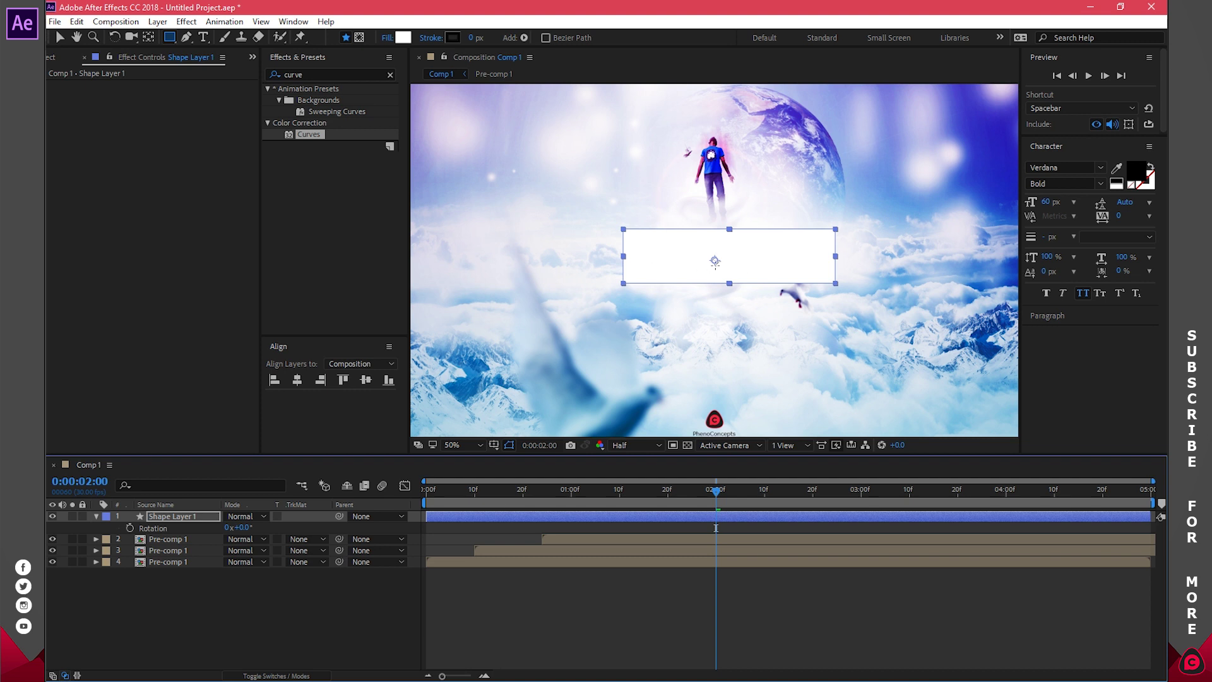
left_click(148, 38)
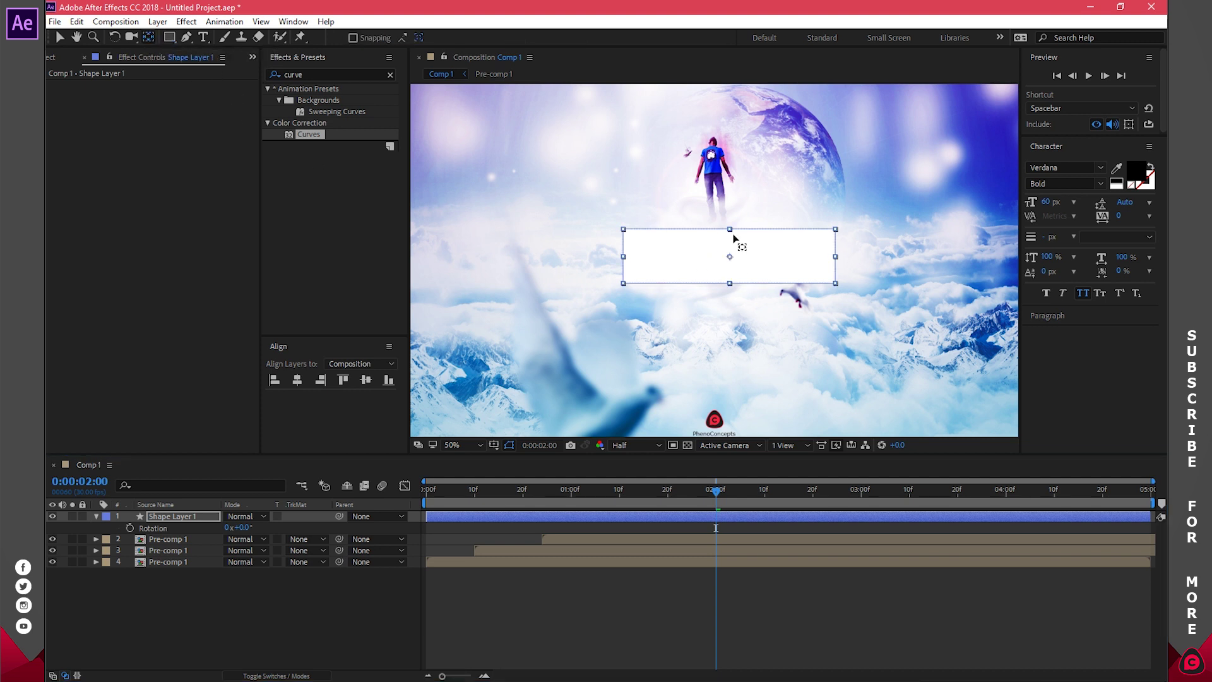
left_click_drag(729, 260, 730, 259)
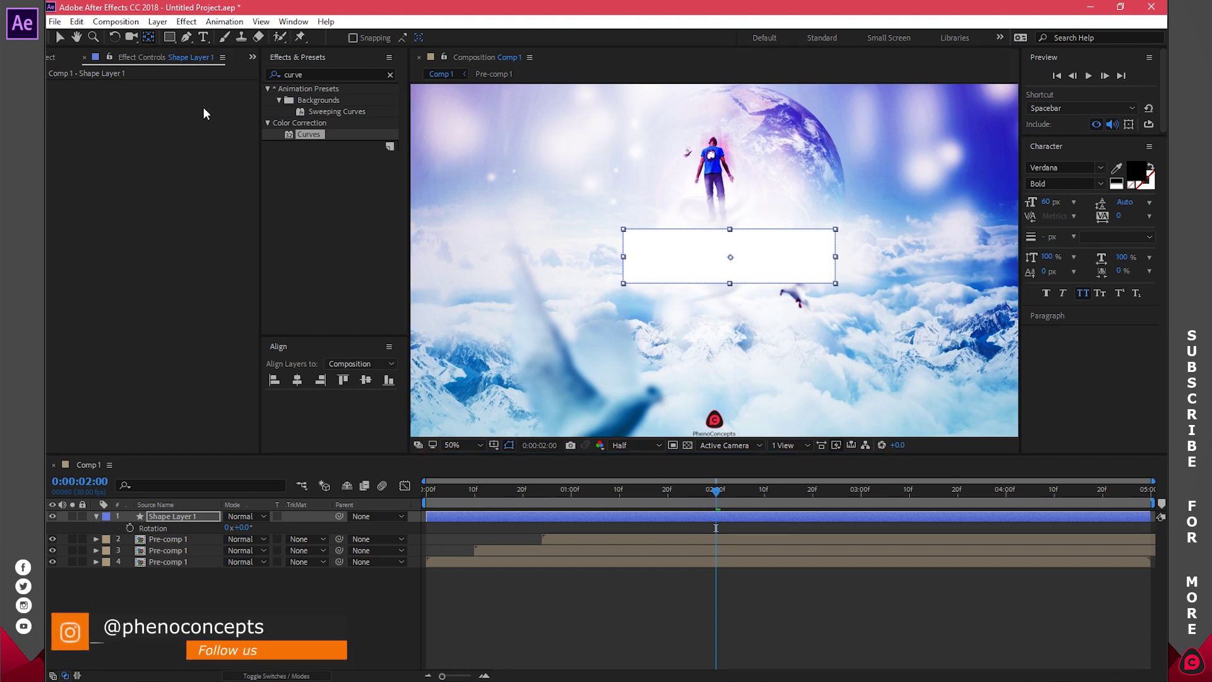
left_click_drag(730, 258, 657, 265)
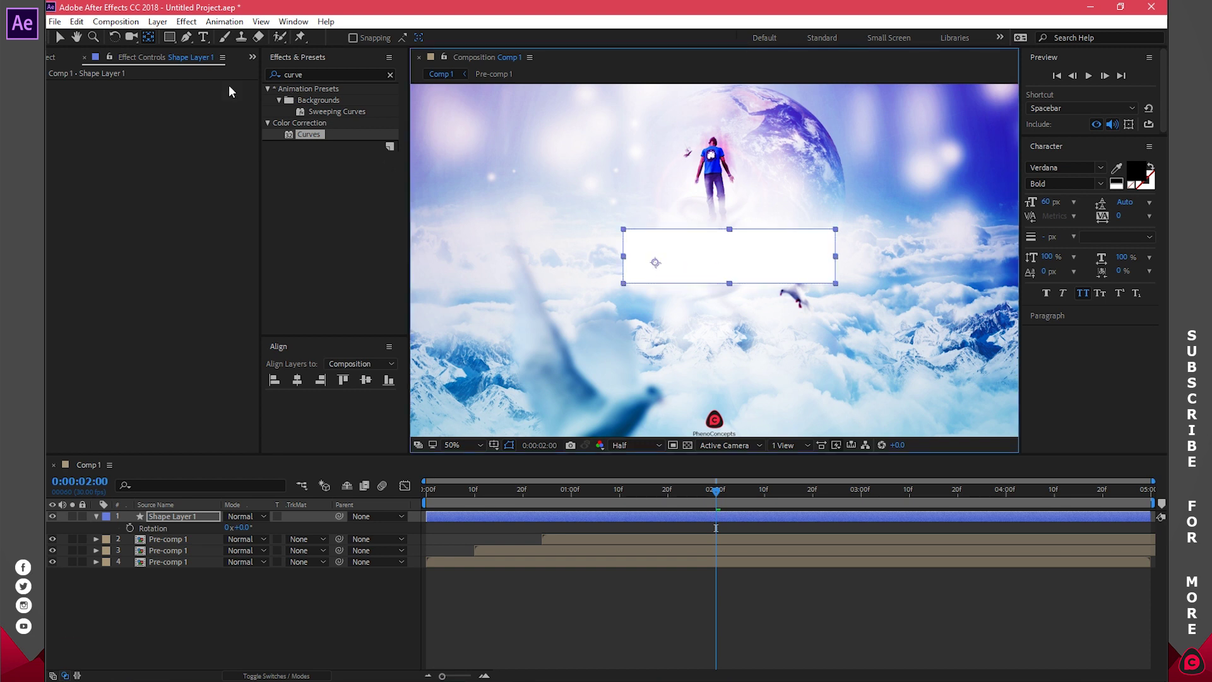
Centre Shape Layer 1's anchor point in the rectangle and align the layer horizontally and vertically to the composition's centre.
key("ctrl+alt+Home")
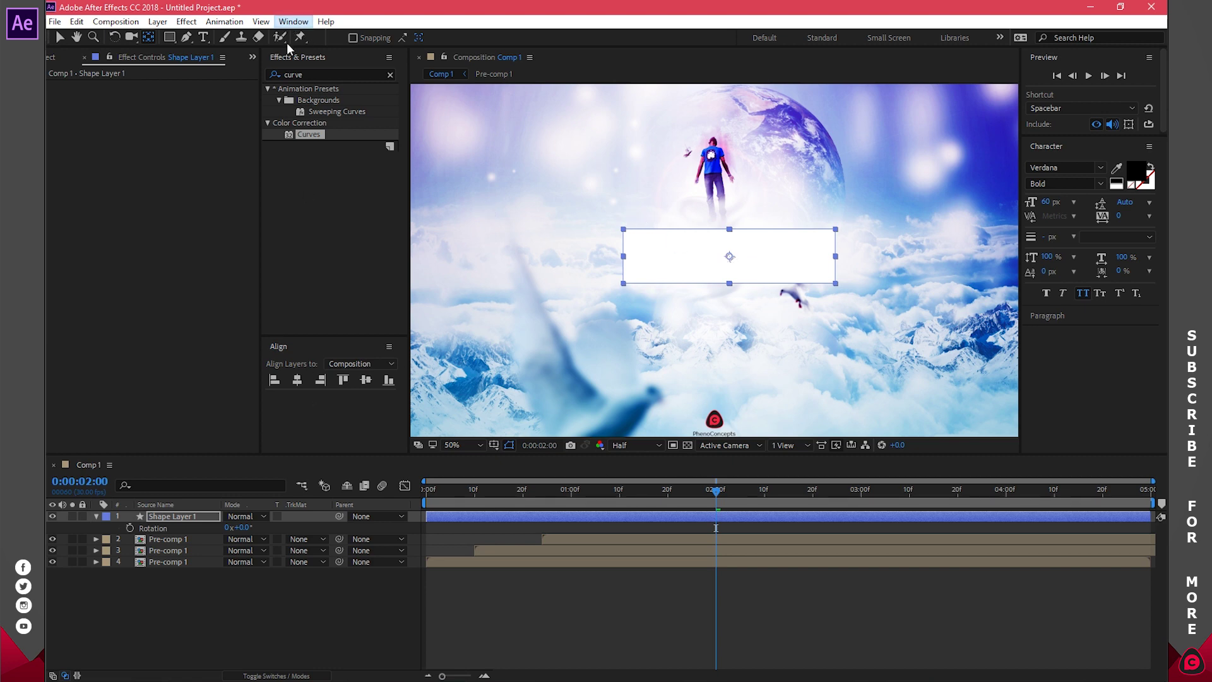
left_click(294, 22)
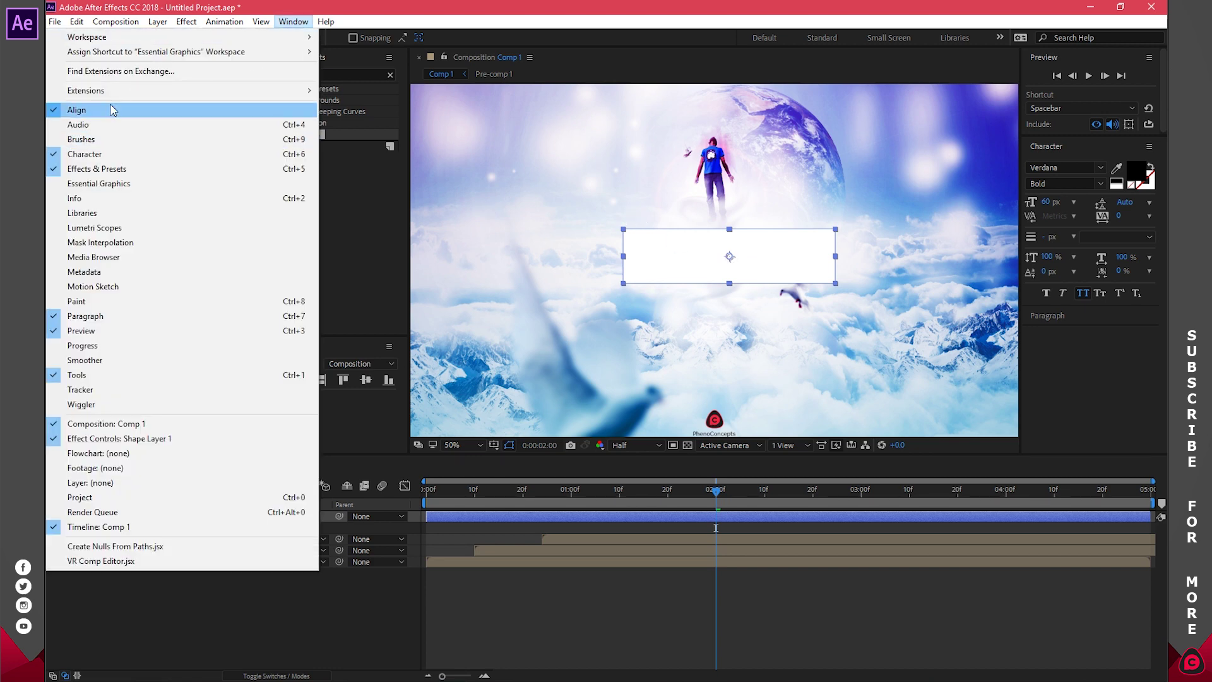
left_click(372, 241)
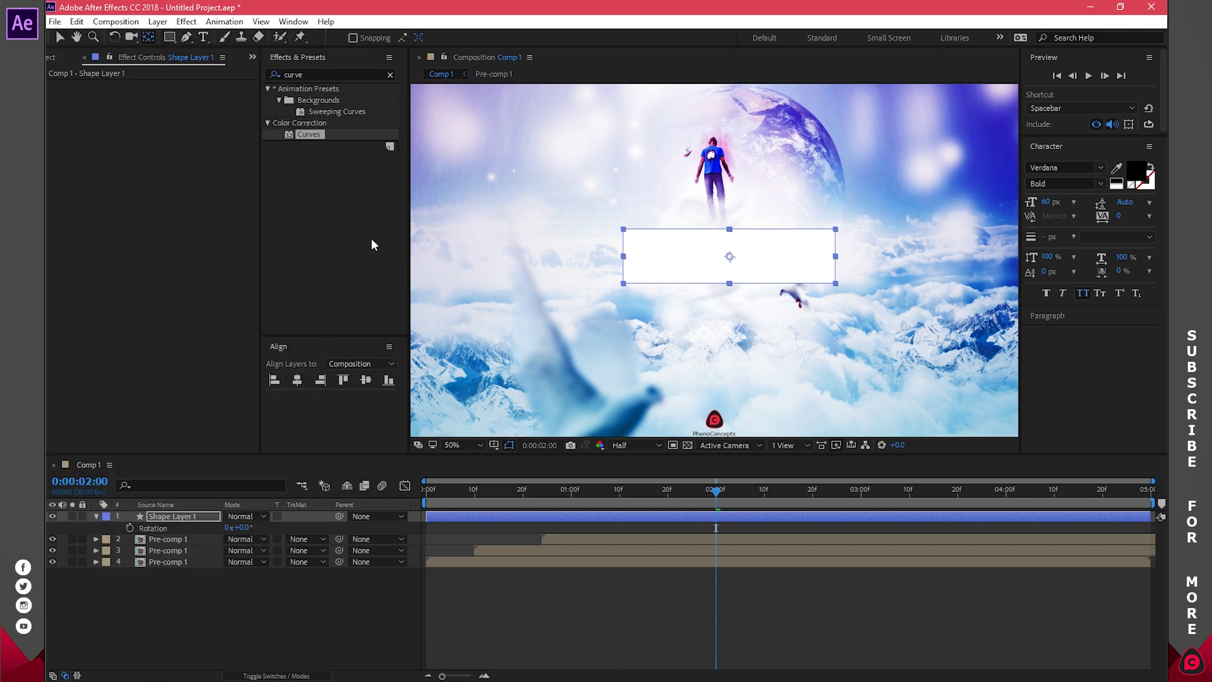
left_click(296, 381)
left_click(365, 382)
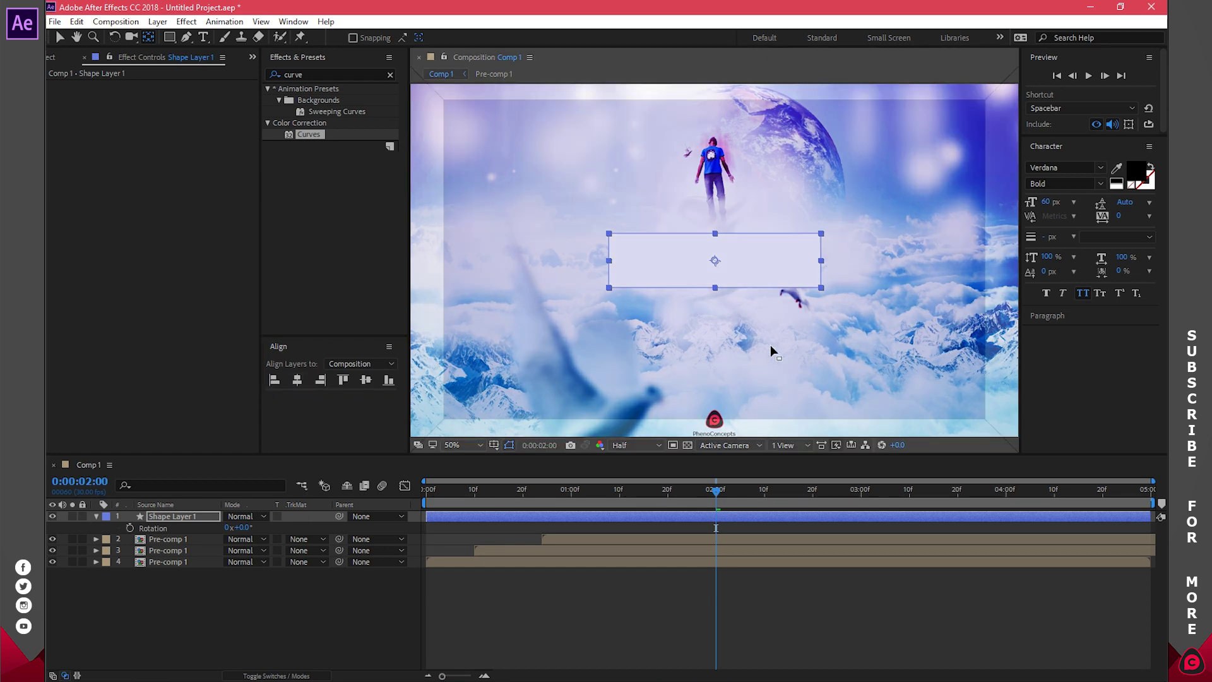
left_click(318, 352)
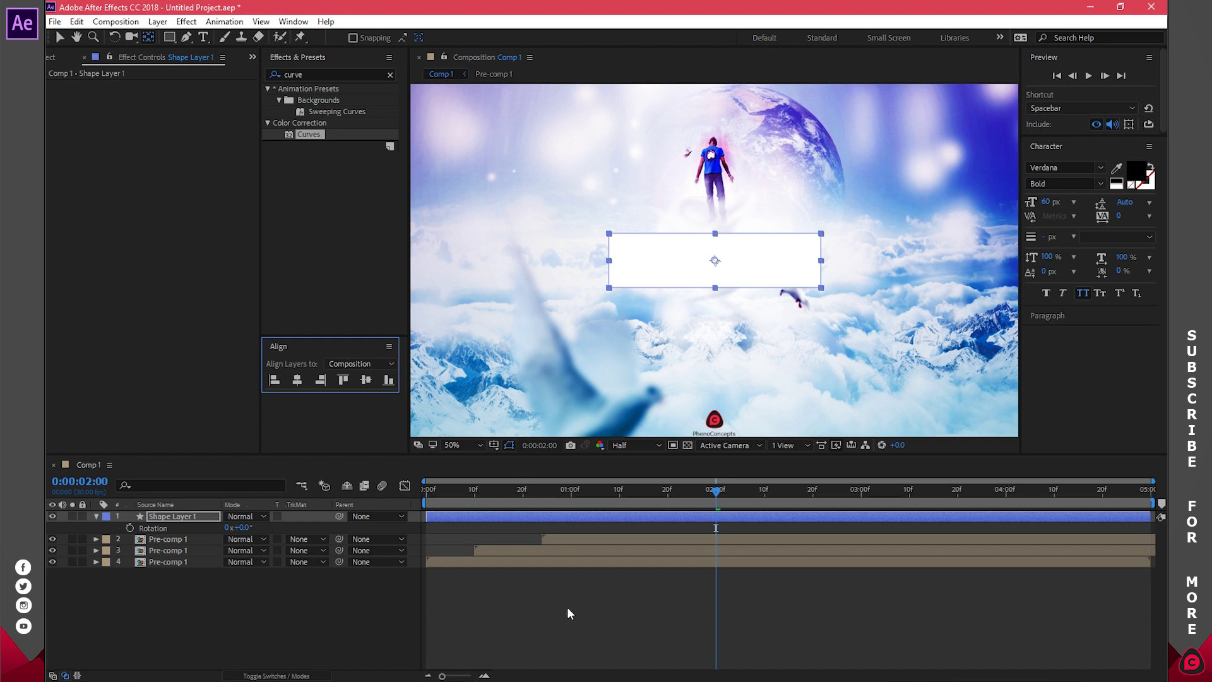
left_click(557, 520)
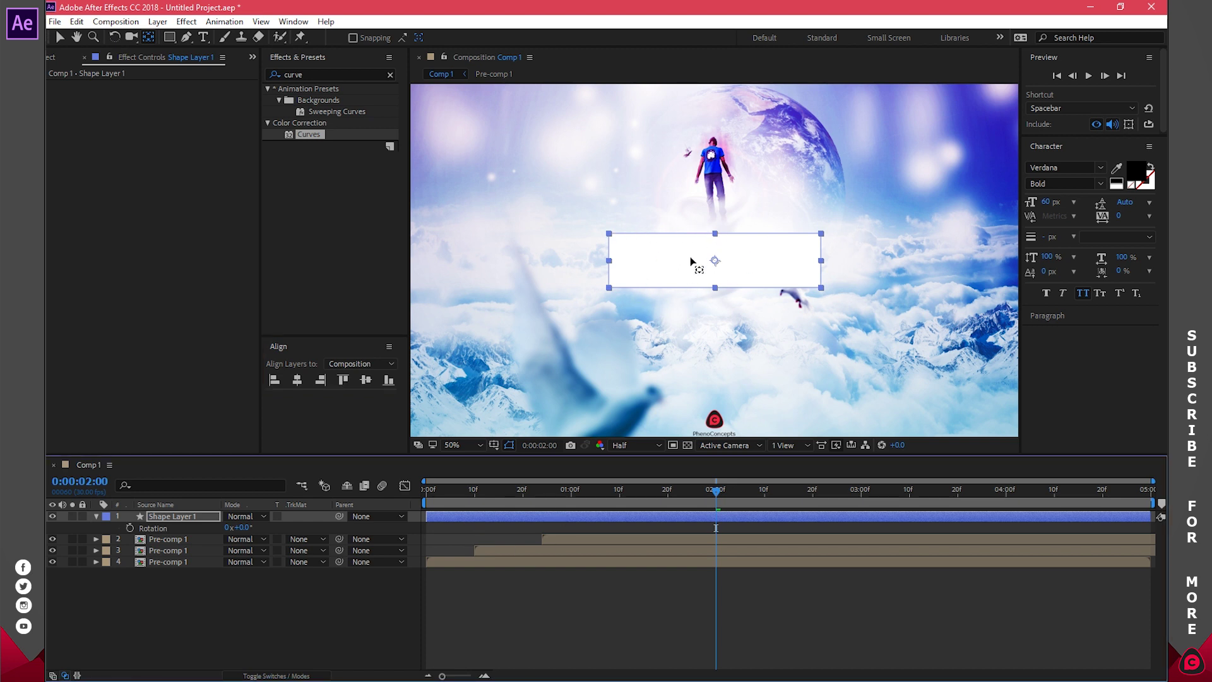
Set the rectangle's stroke width to 10 px and try out the red stroke colour A93E3E.
left_click(169, 37)
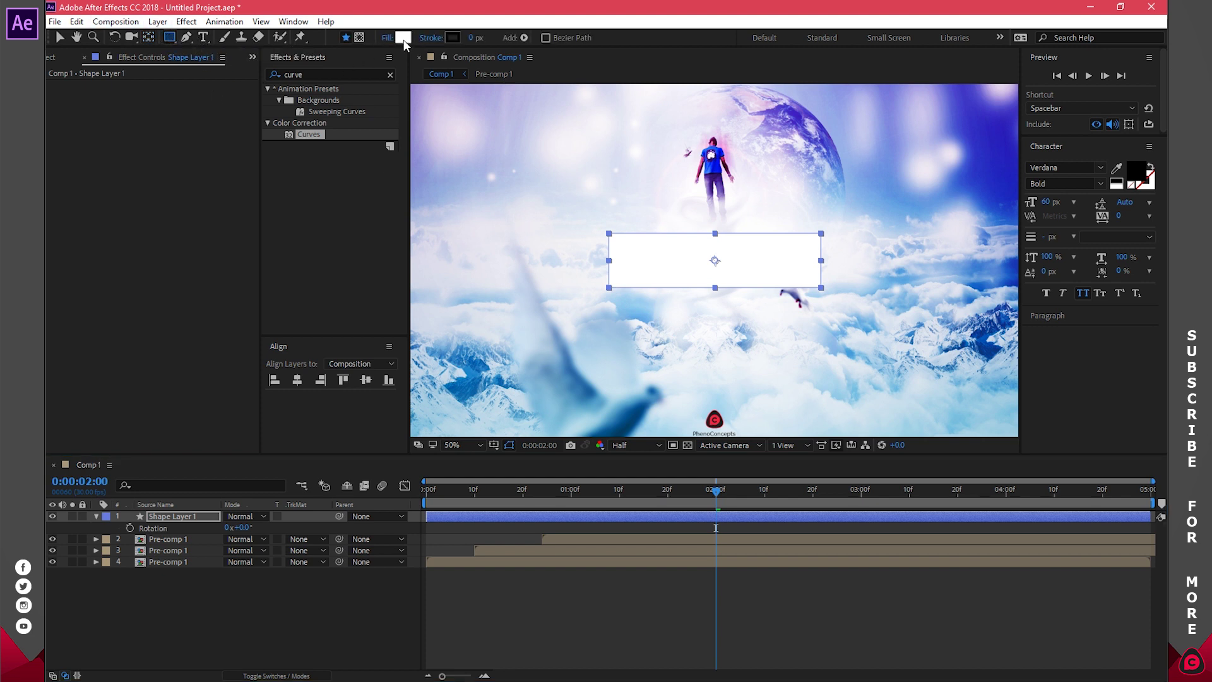
left_click(473, 37)
type("10")
key("Return")
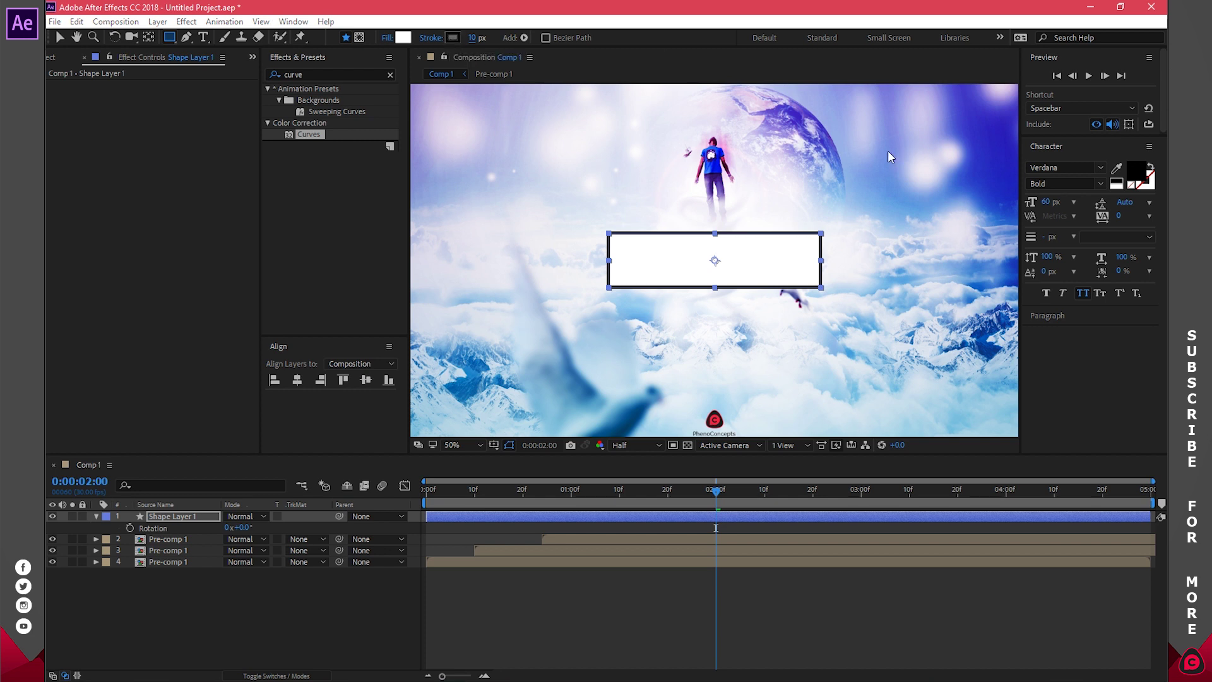
left_click(911, 114)
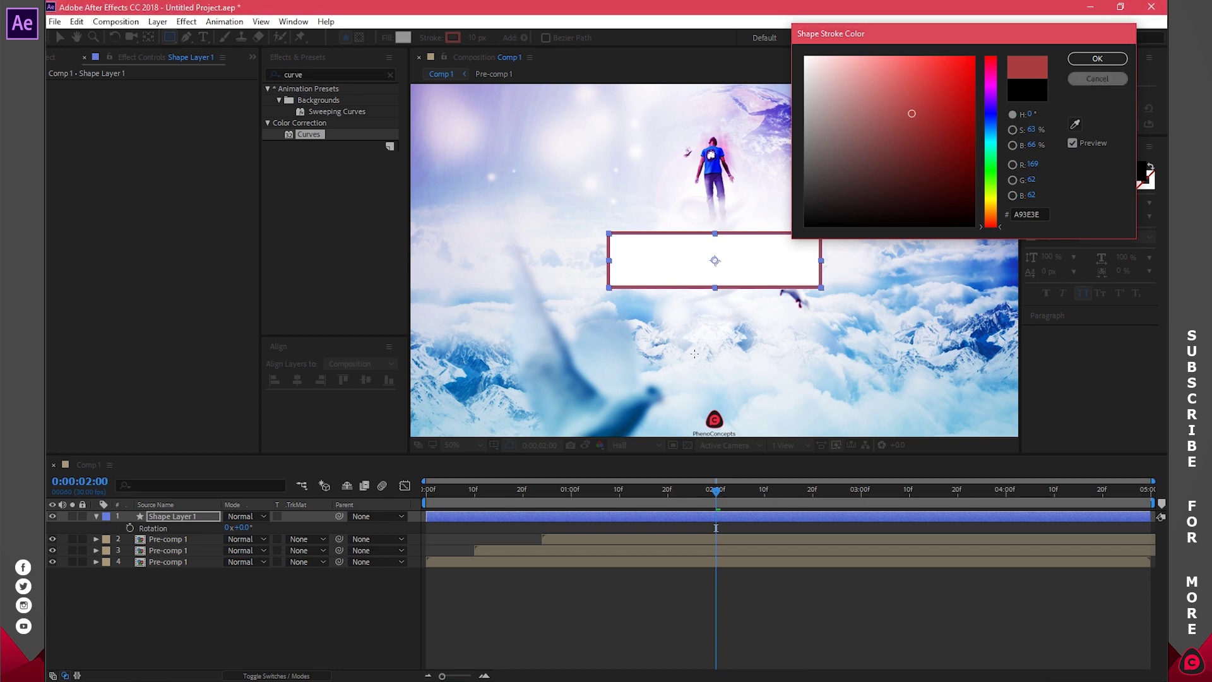
key("Escape")
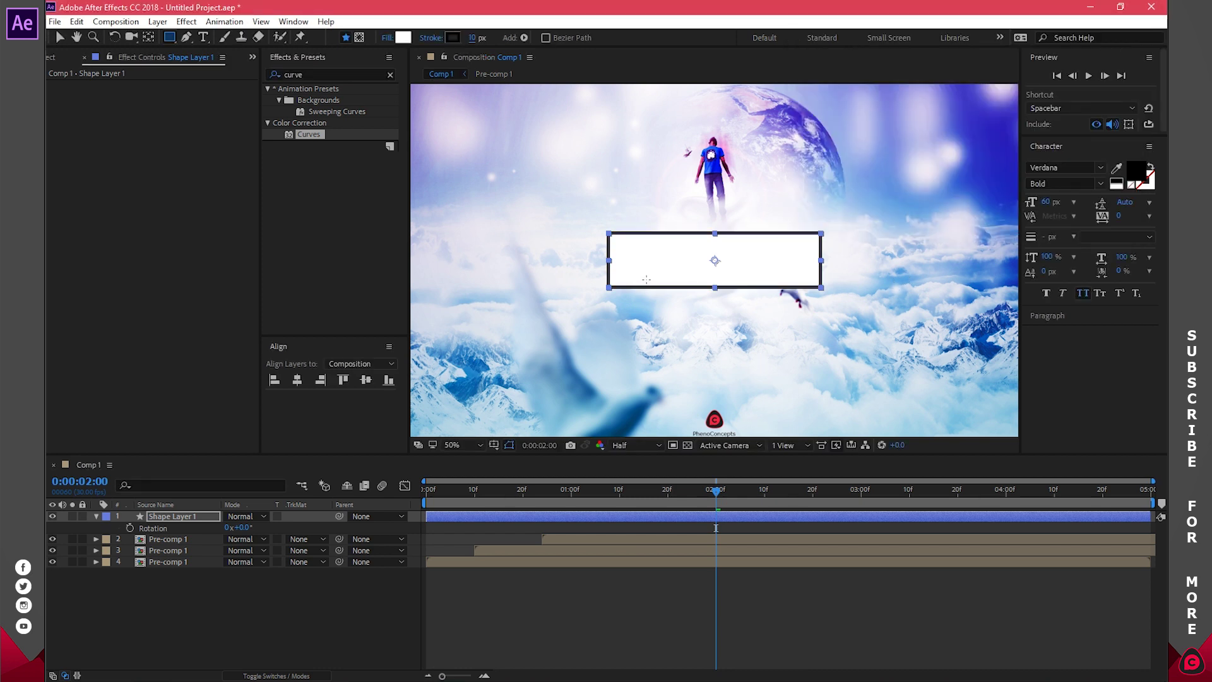
Set the opacity of the rectangle's Fill 1 in Shape Layer 1 to 0%.
left_click(96, 515)
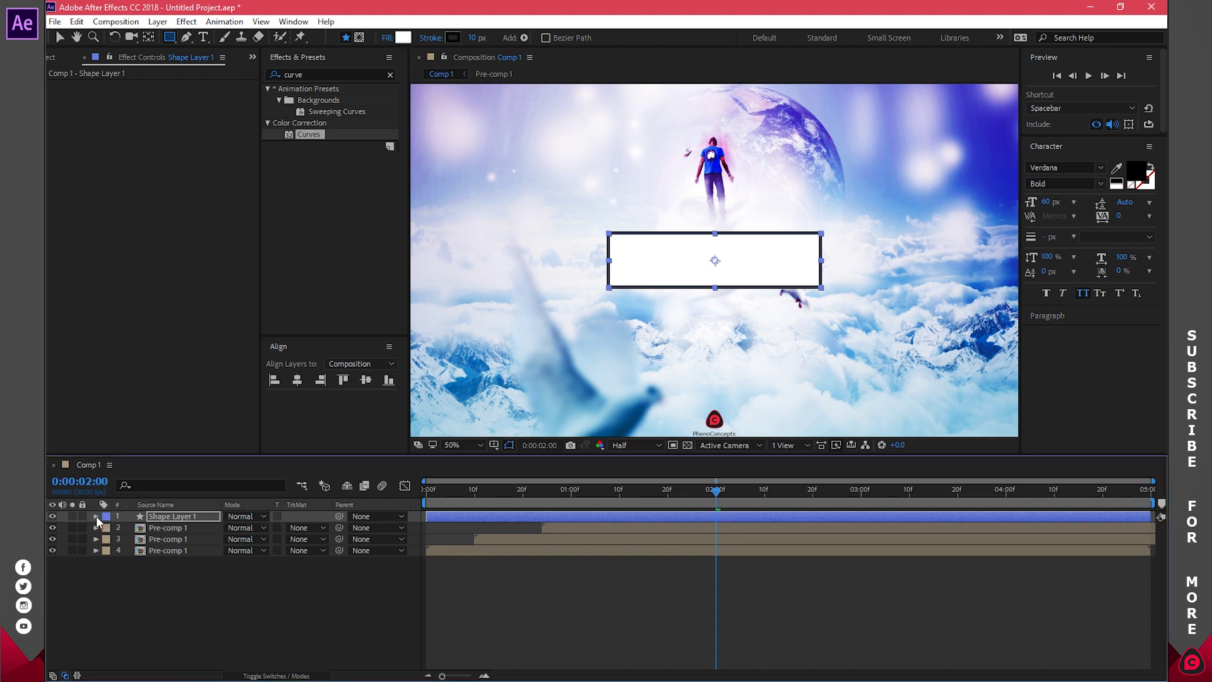
left_click(95, 516)
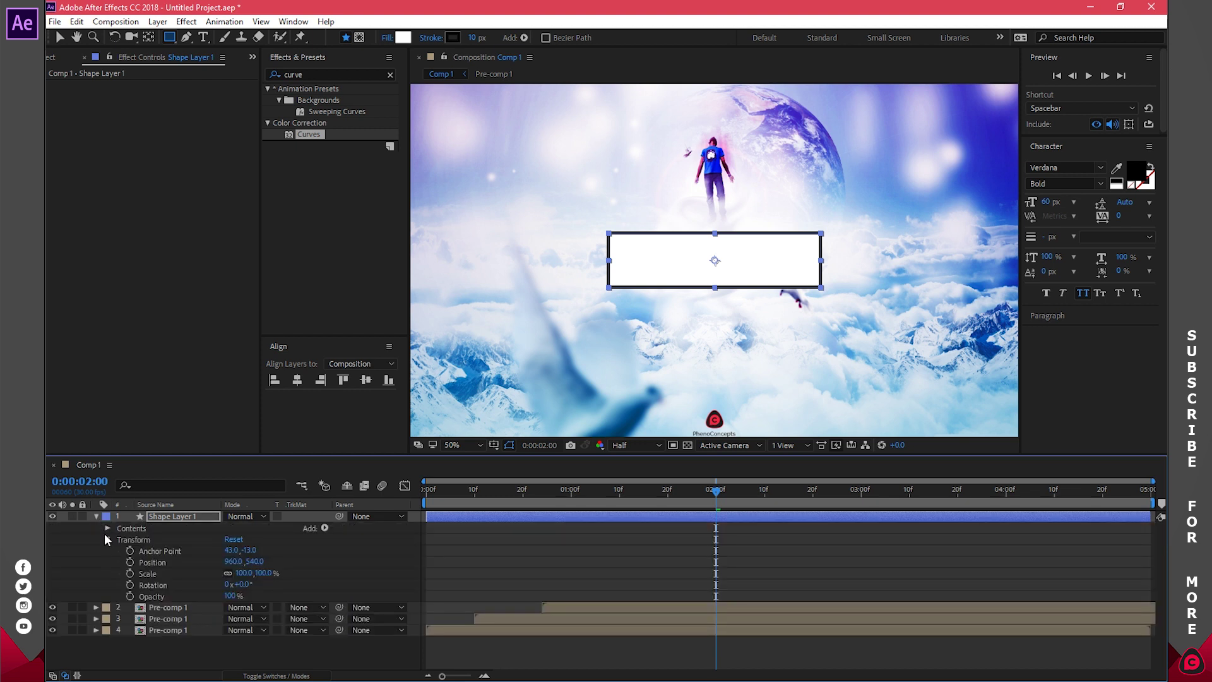
left_click(108, 539)
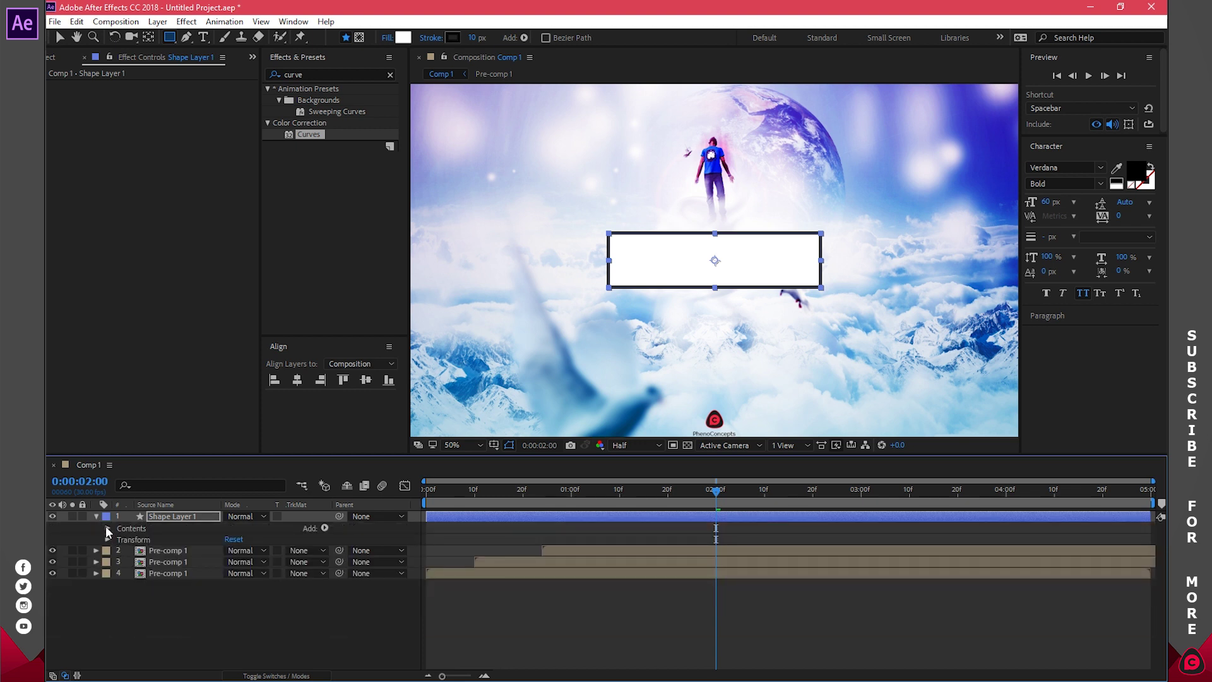
left_click(108, 528)
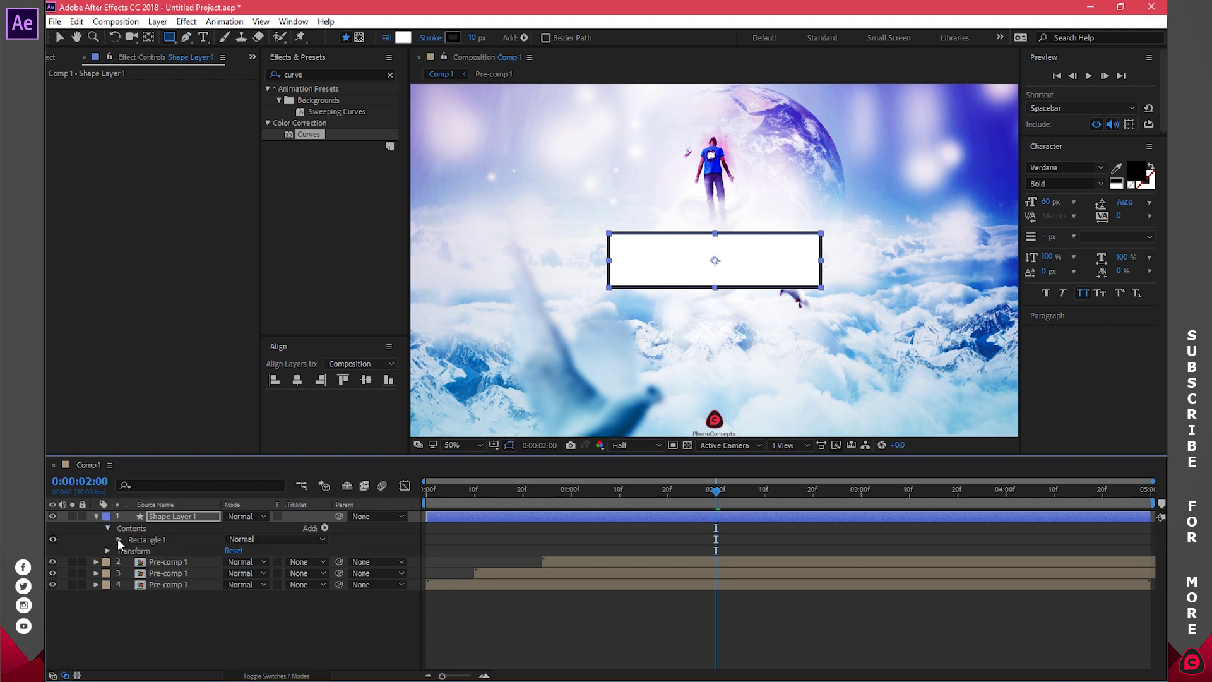
left_click(118, 540)
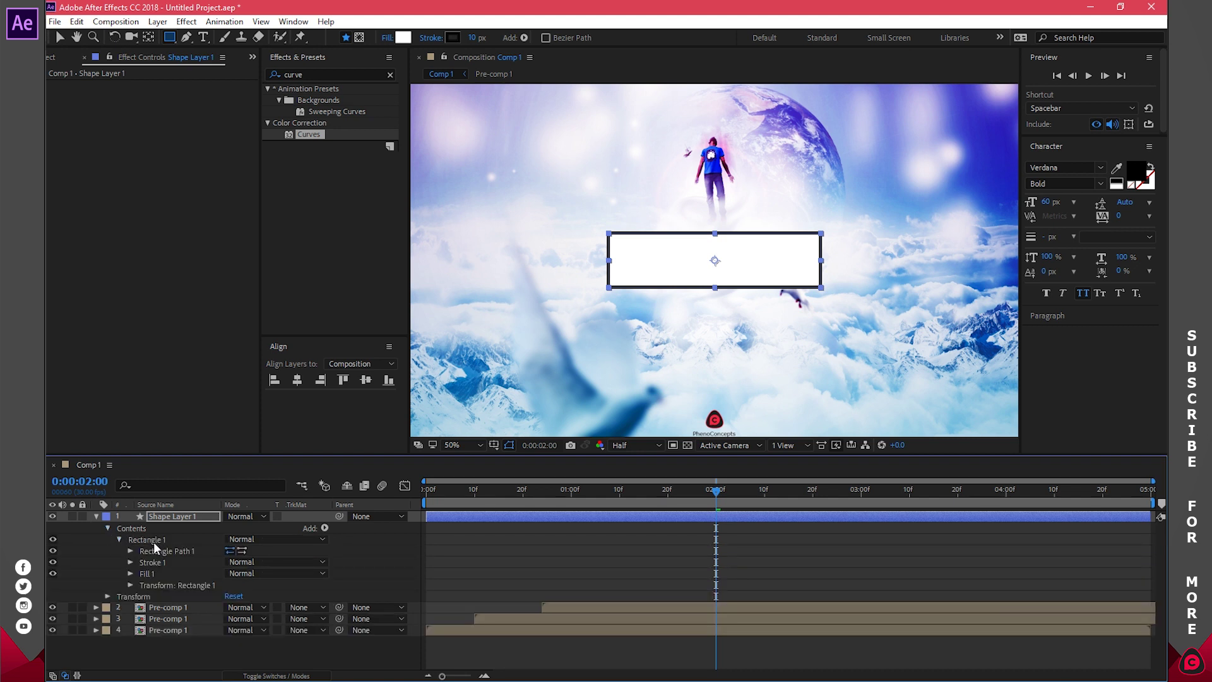
left_click(147, 572)
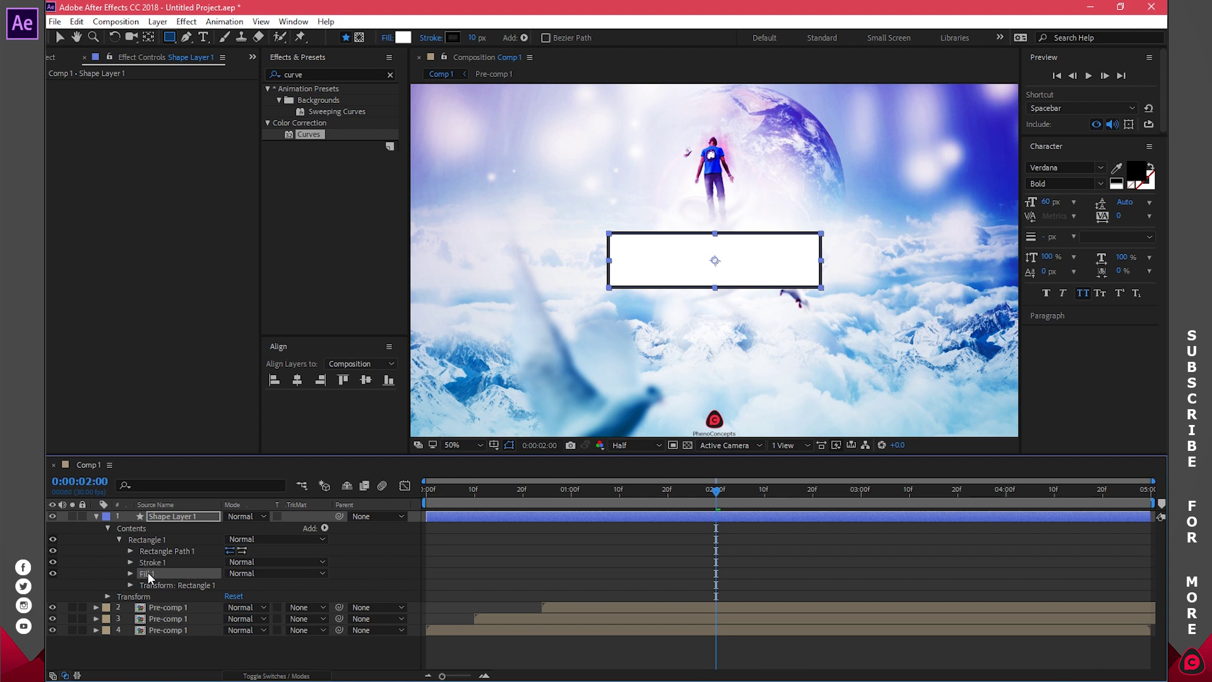
left_click(131, 573)
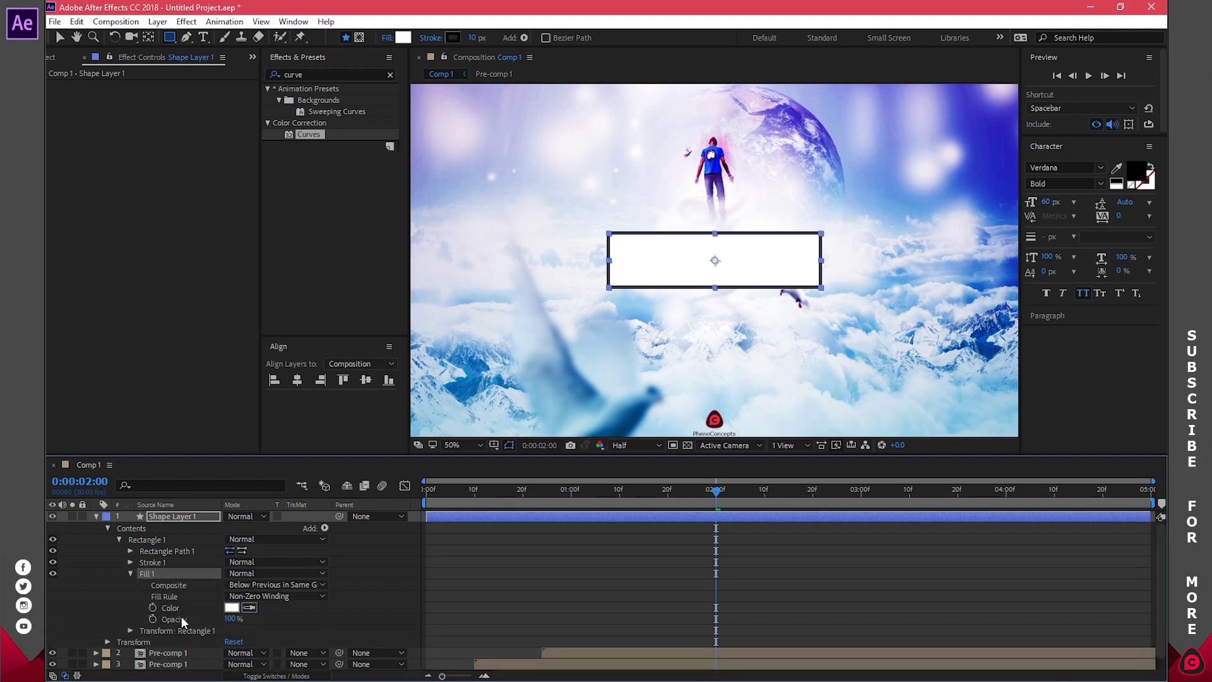
left_click(231, 619)
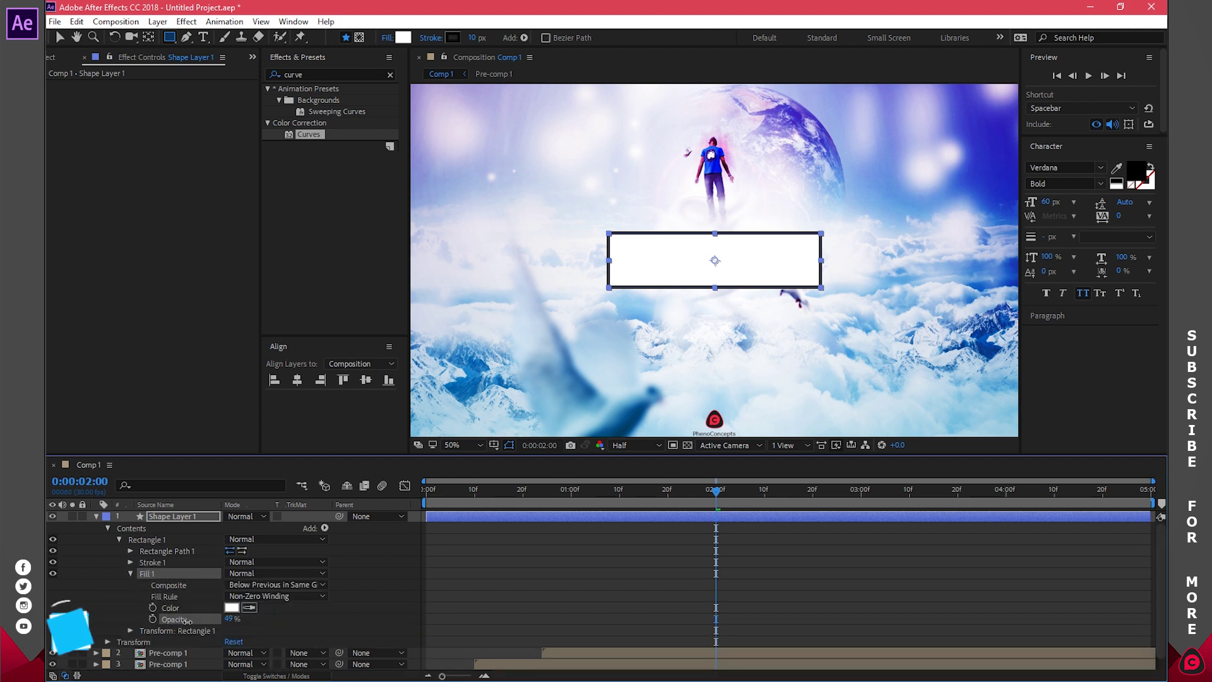
type("0")
key("Return")
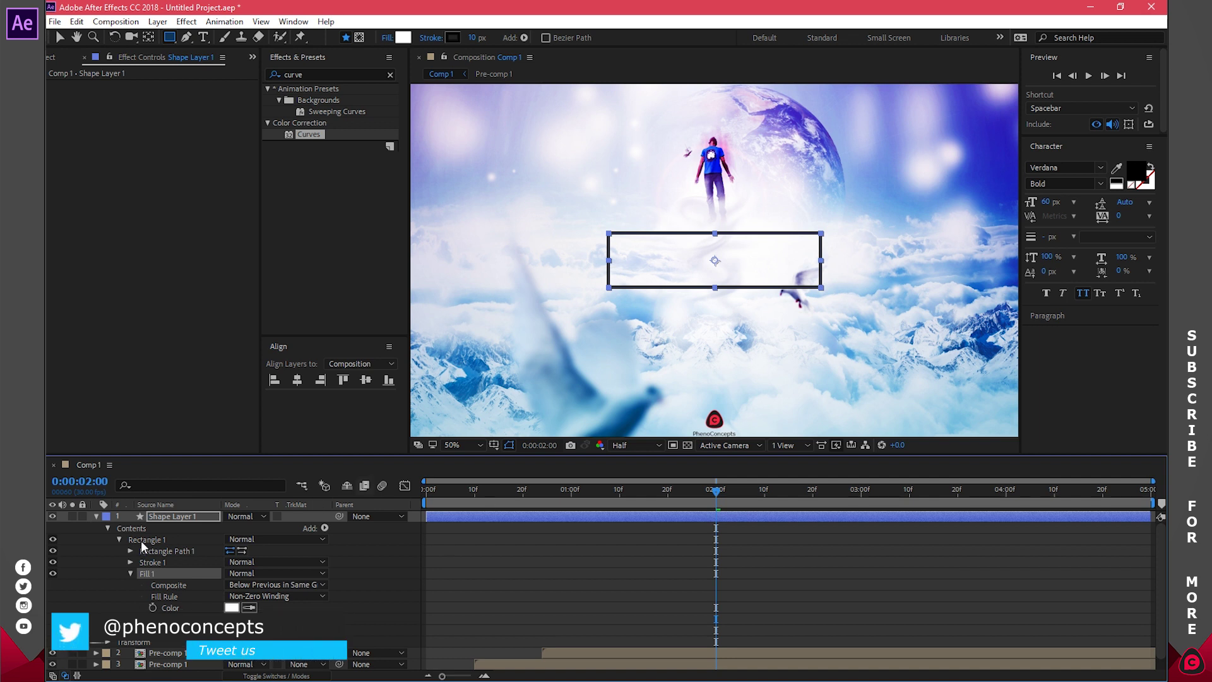
left_click(97, 516)
left_click(510, 616)
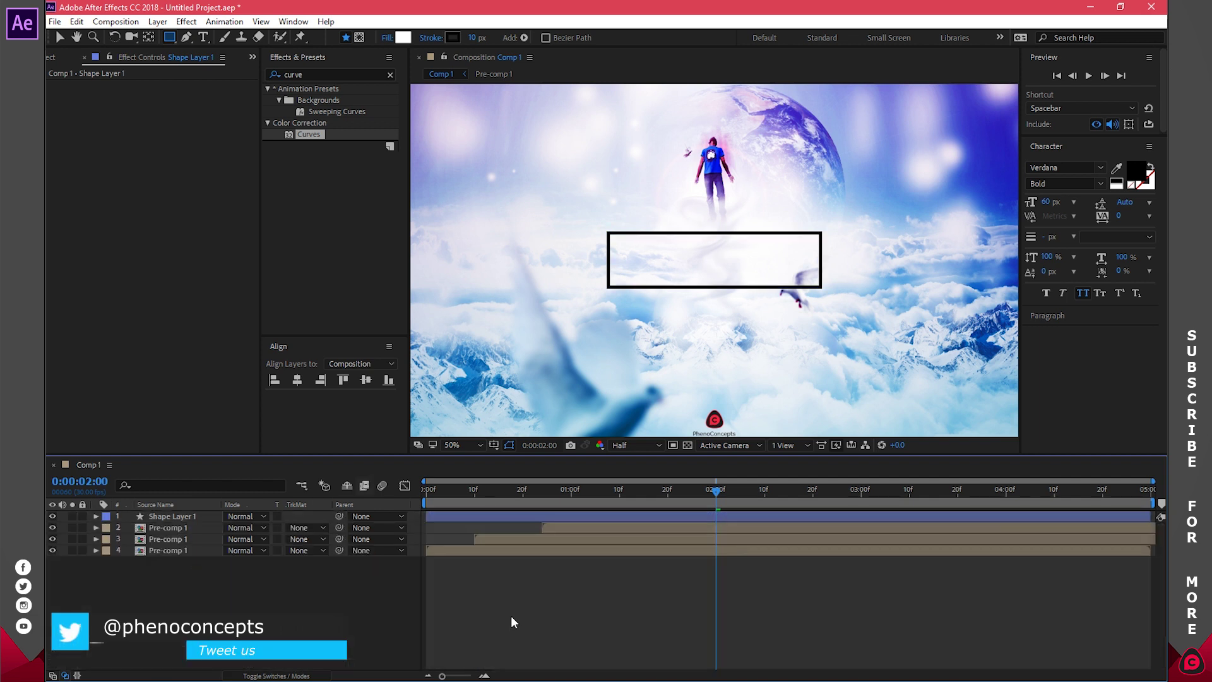
Trim the start of Shape Layer 1 to 0:00:02:00.
left_click(659, 516)
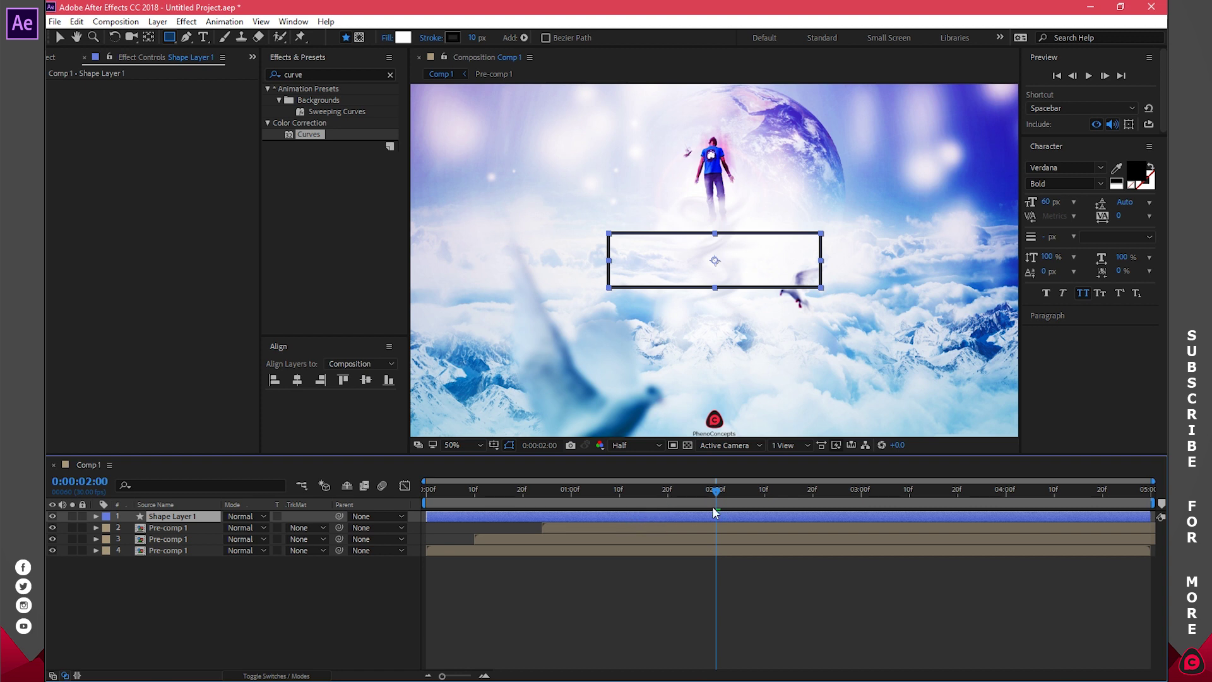
left_click_drag(722, 490, 718, 491)
left_click_drag(428, 513, 718, 512)
key("ctrl+z")
key("alt+bracketleft")
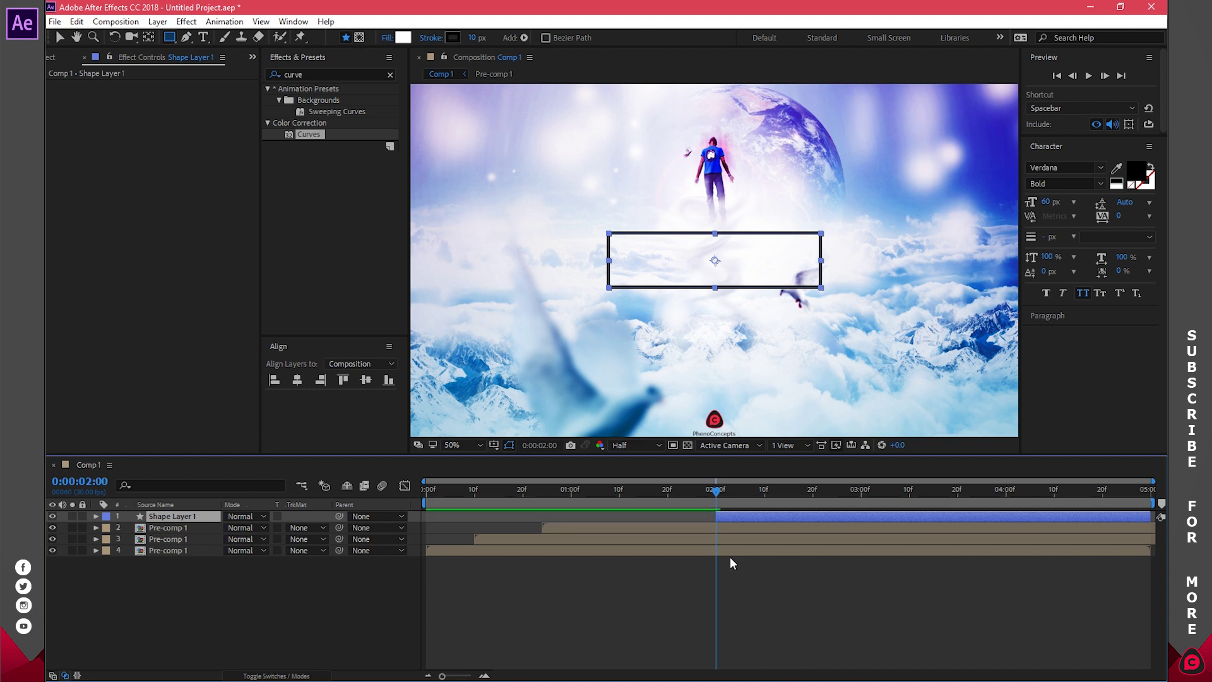
left_click(788, 575)
Add Trim Paths to Shape Layer 1's contents and expand its properties.
left_click(739, 515)
left_click(96, 516)
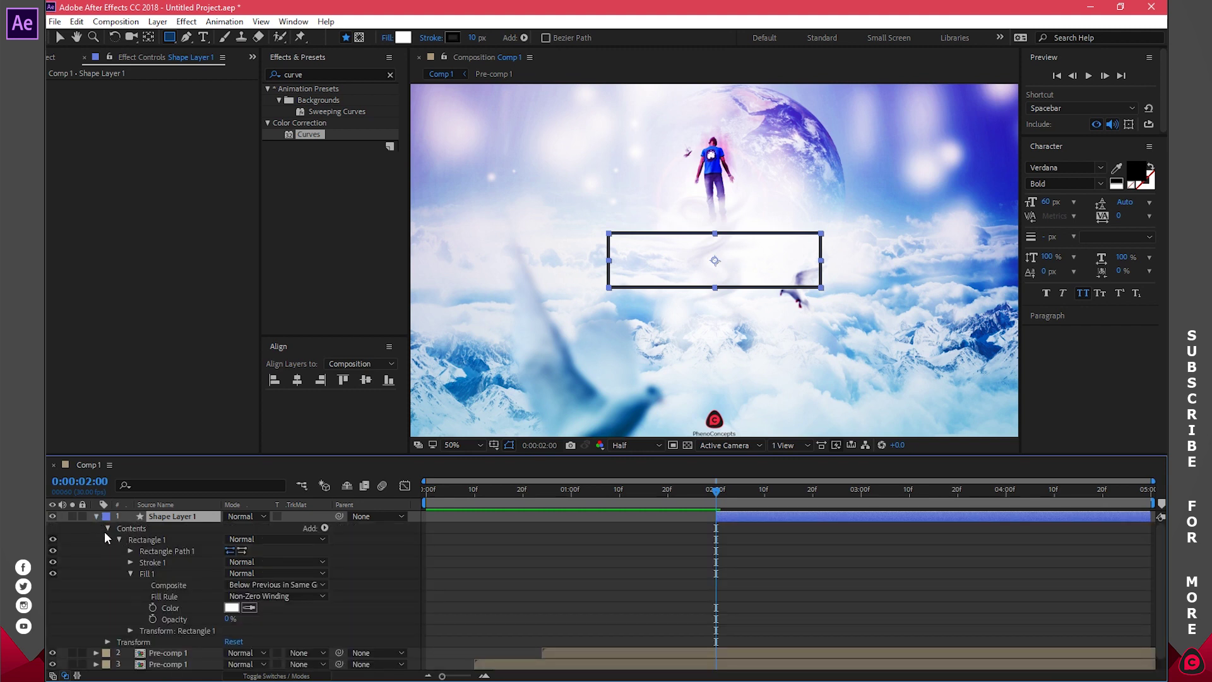
left_click(108, 528)
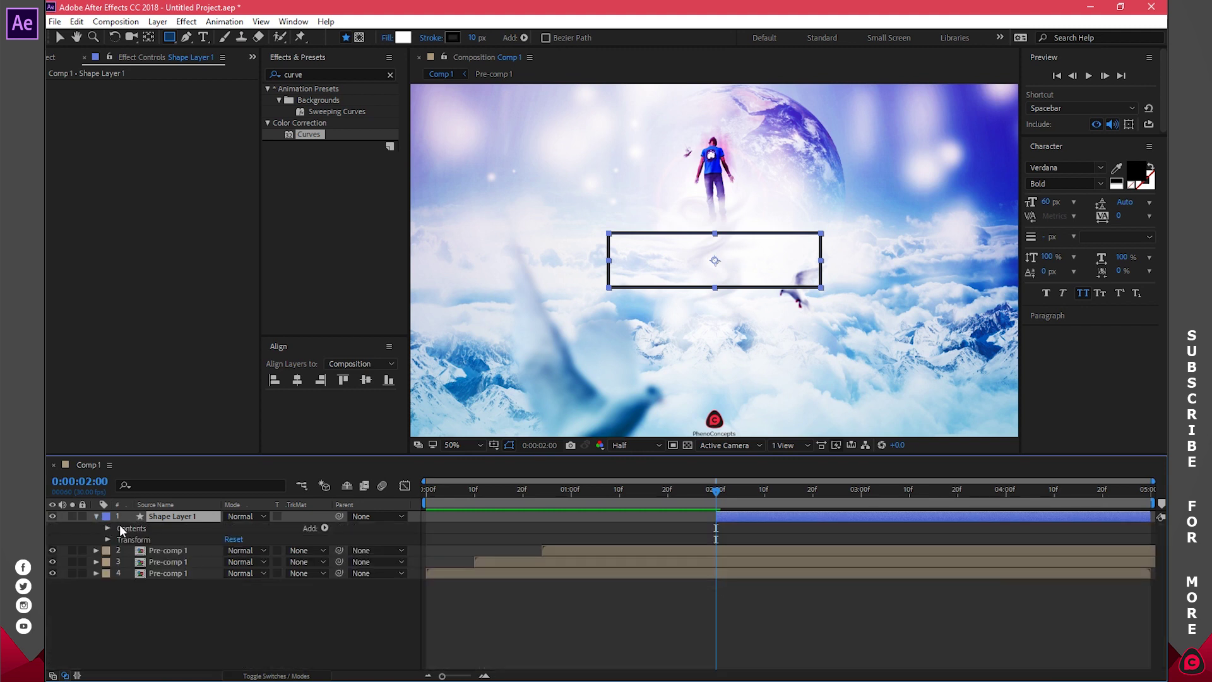
left_click(324, 528)
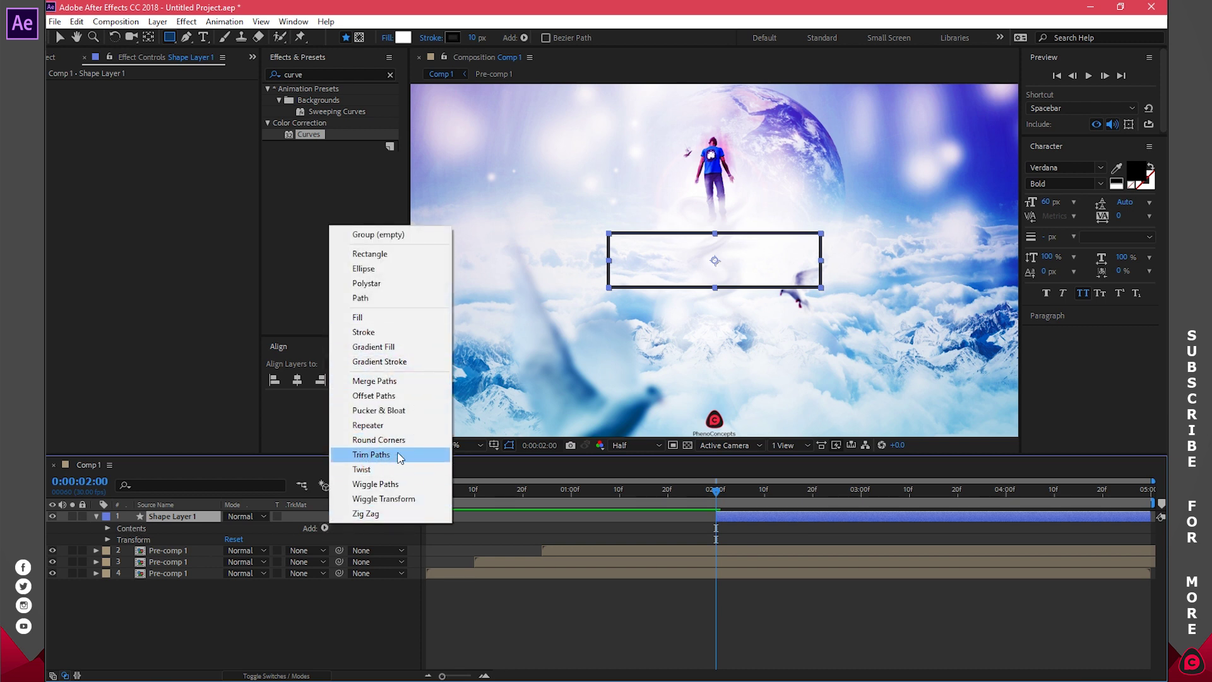
left_click(370, 455)
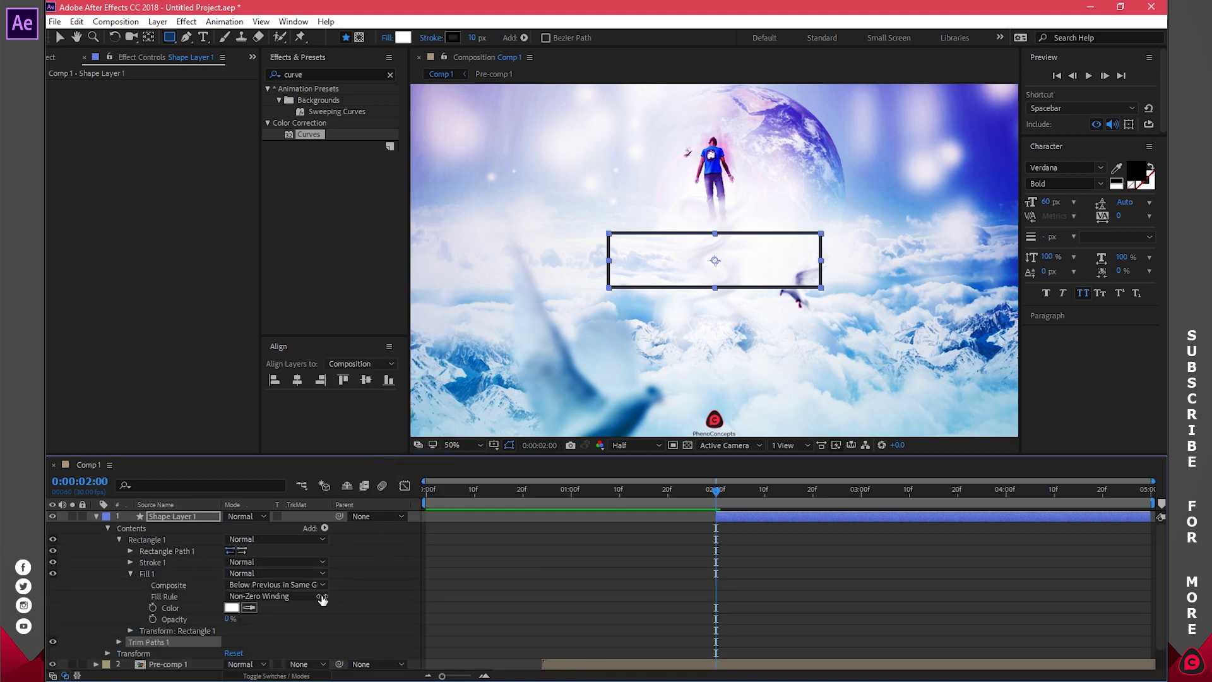
left_click(107, 527)
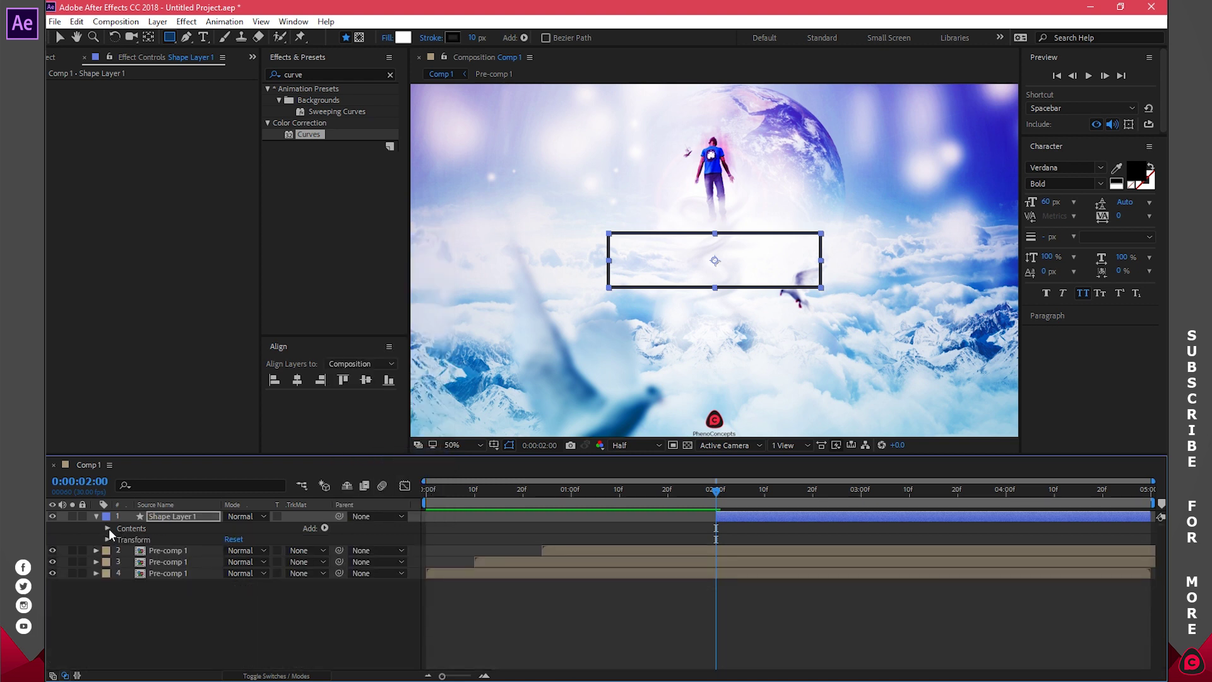
left_click(108, 528)
left_click(118, 549)
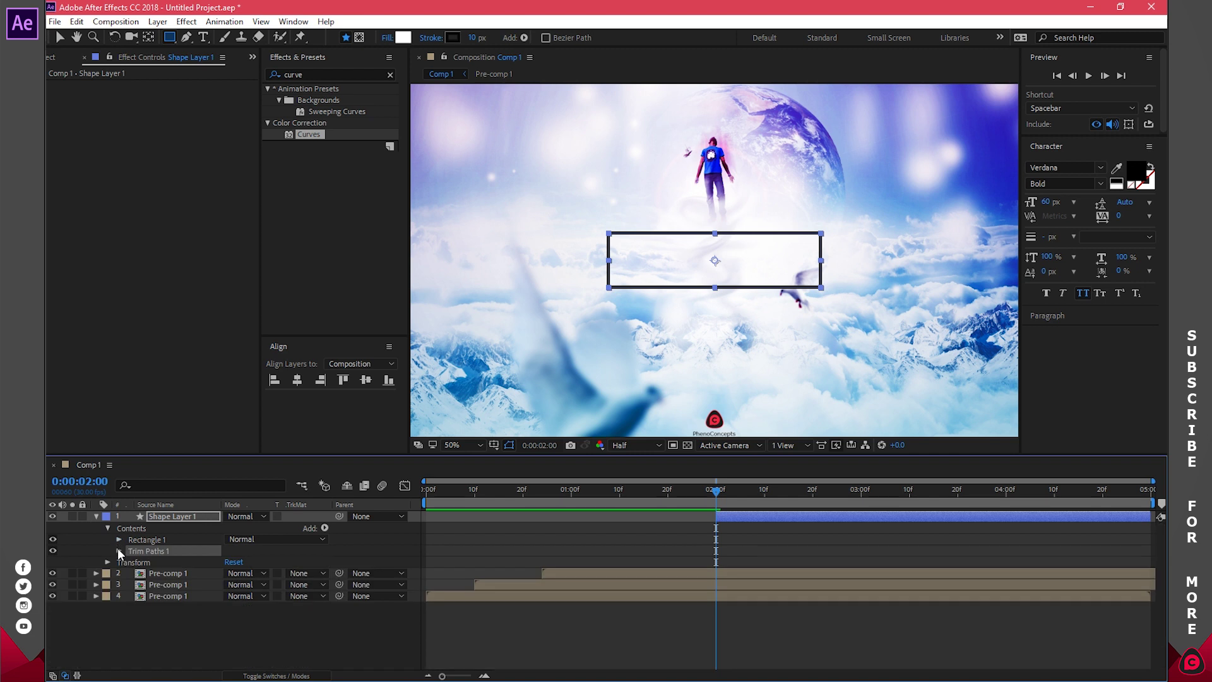
left_click(118, 550)
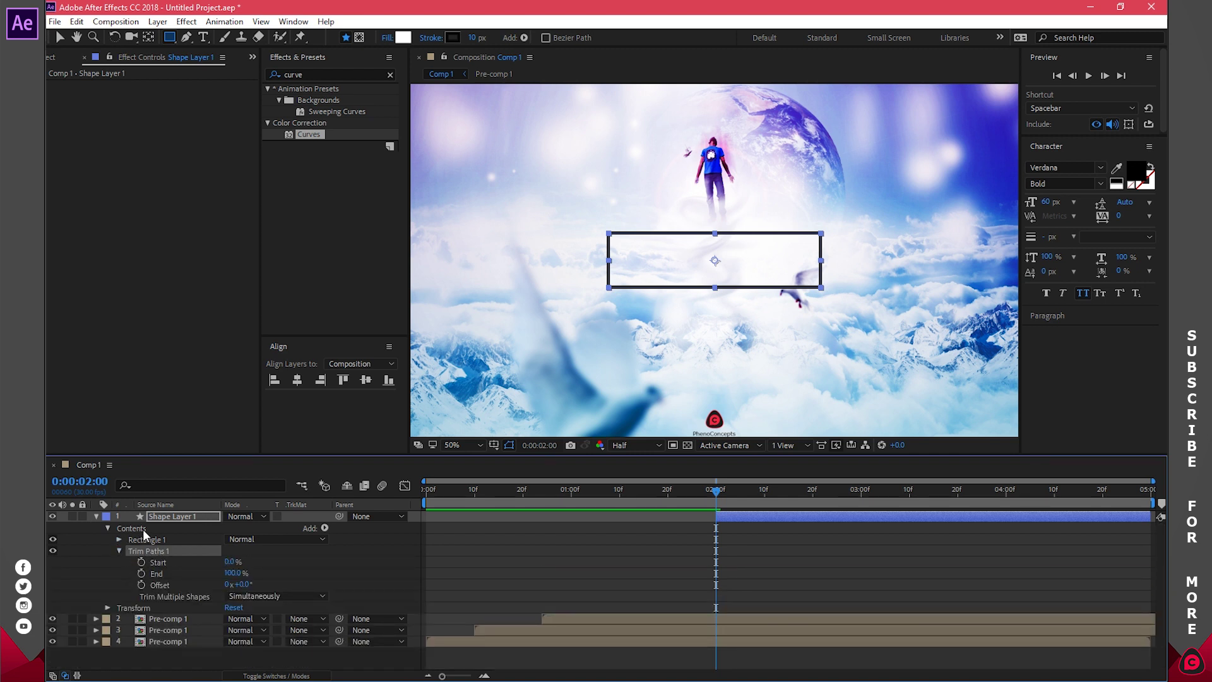
Keyframe the Trim Paths Start of Shape Layer 1 from 100% at 0:00:02:00 to 0% at 0:00:03:00.
left_click_drag(260, 252, 287, 252)
left_click(183, 573)
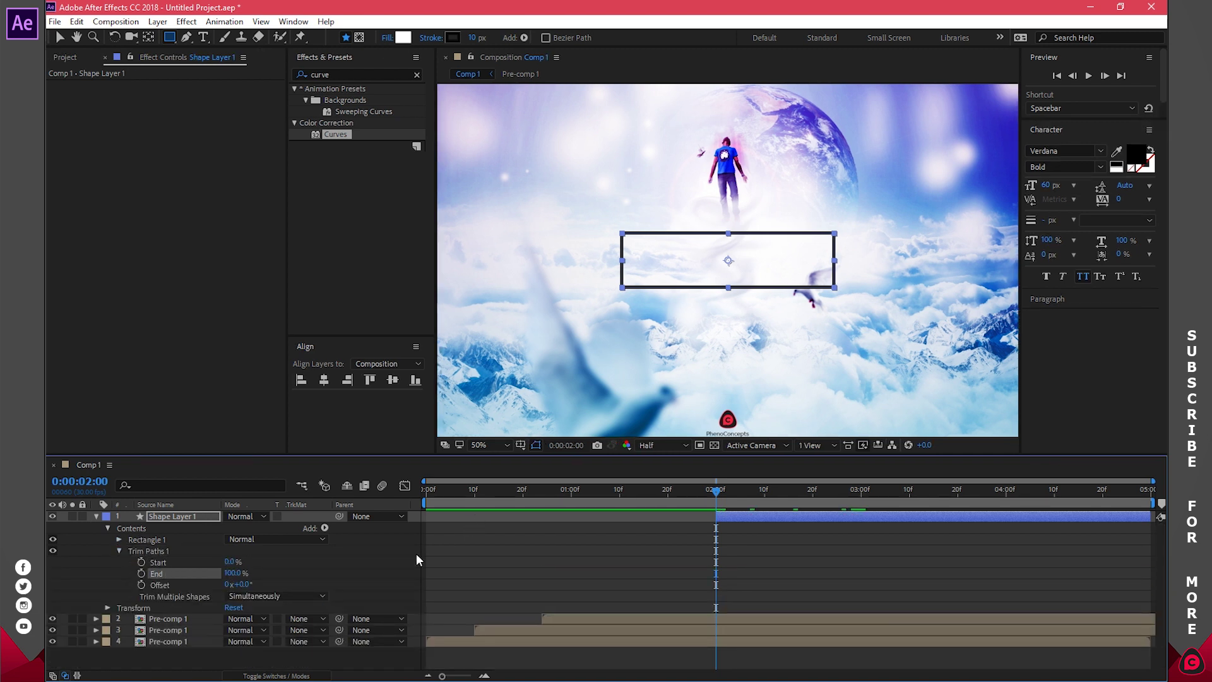
left_click(142, 562)
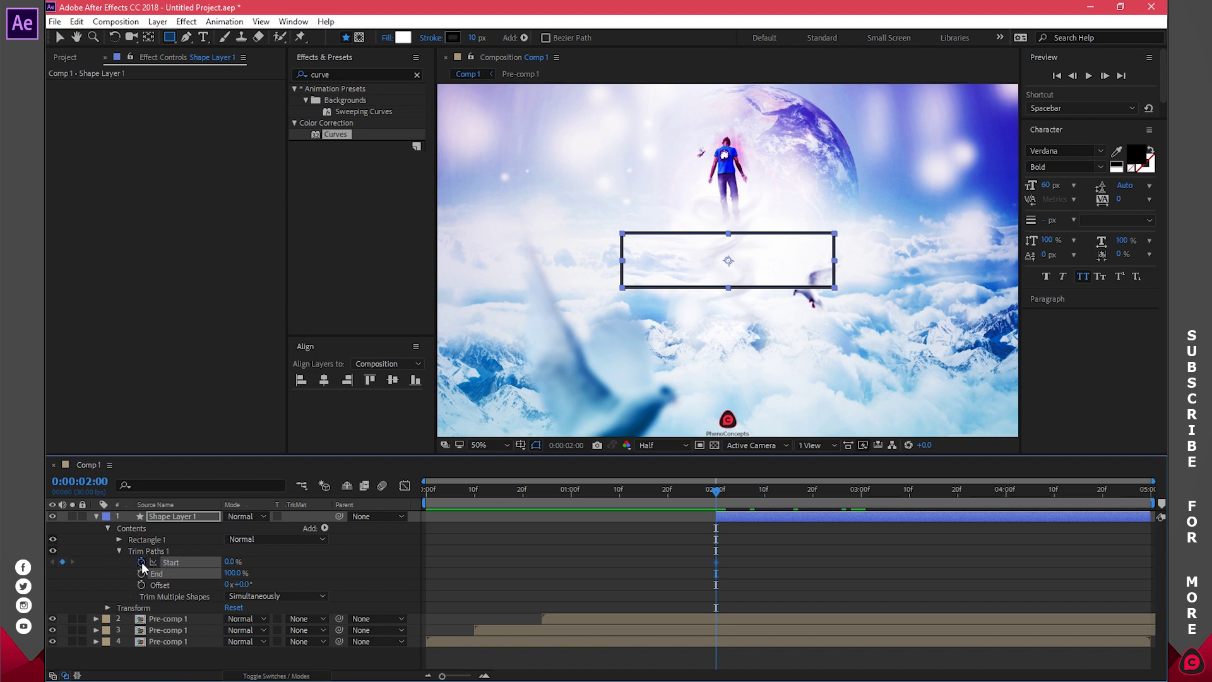
left_click_drag(717, 495, 863, 501)
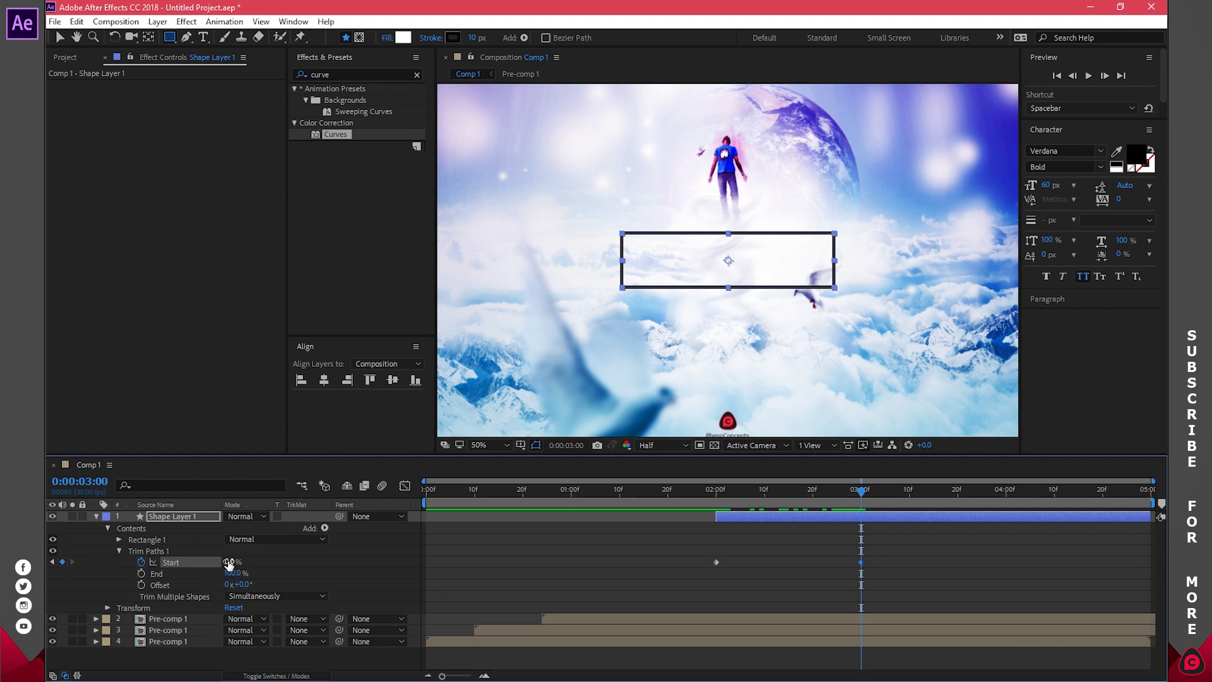
left_click_drag(229, 562, 215, 561)
left_click(545, 543)
left_click(715, 489)
left_click_drag(227, 562, 301, 559)
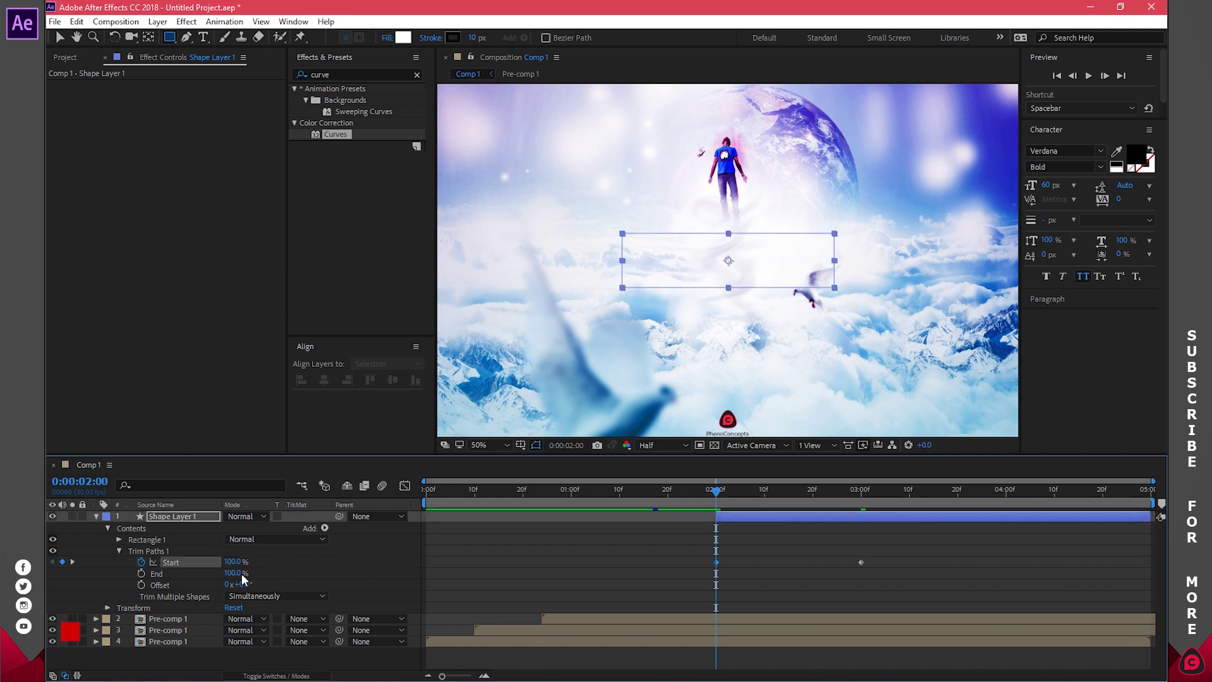
left_click_drag(712, 494, 862, 500)
Apply Easy Ease to both Trim Paths Start keyframes and collapse Shape Layer 1.
left_click_drag(883, 553, 665, 578)
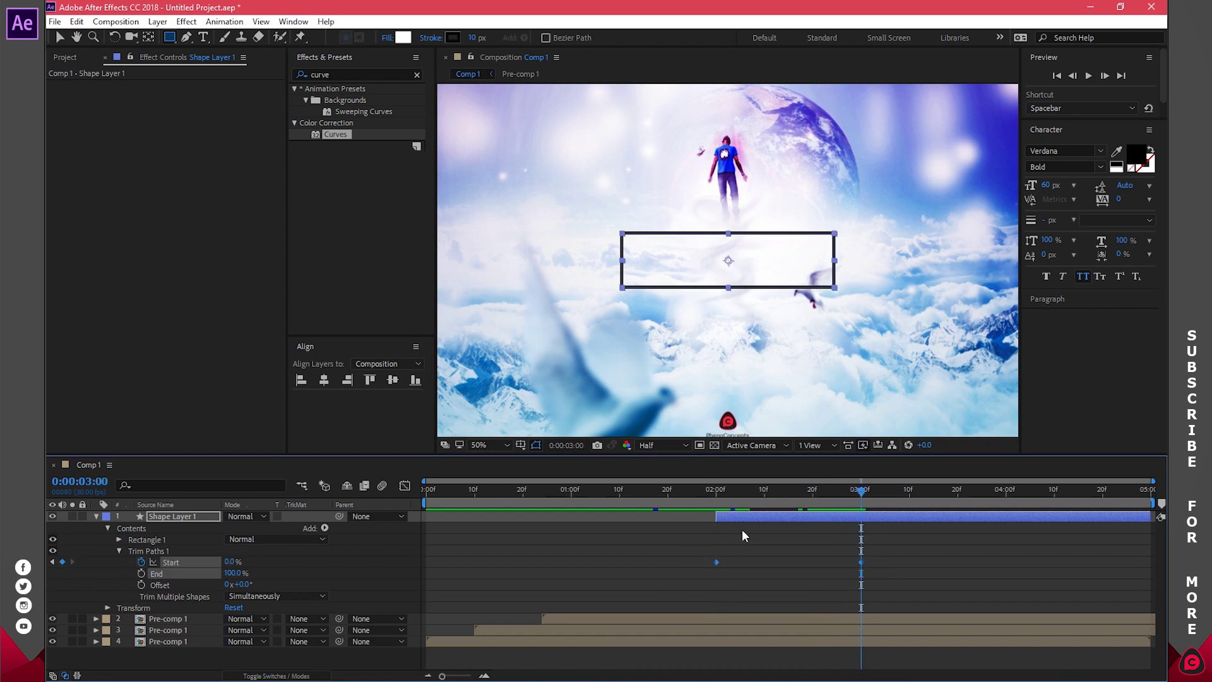
right_click(717, 561)
mouse_move(755, 552)
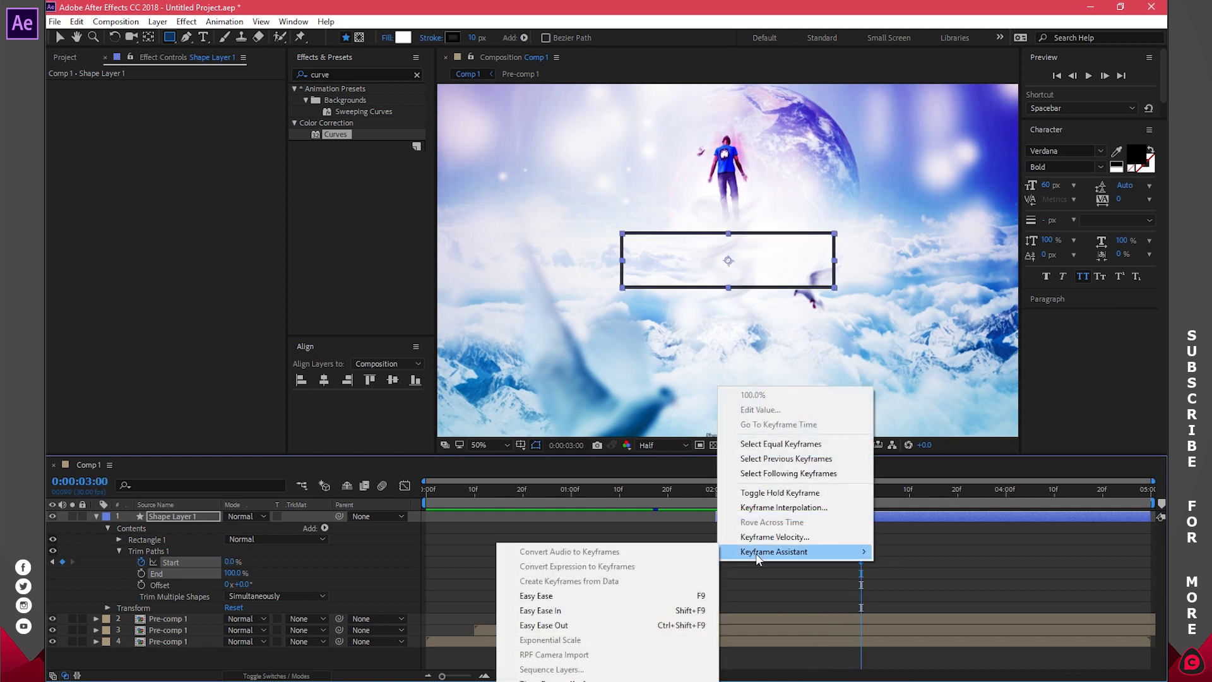
left_click(569, 597)
left_click(739, 588)
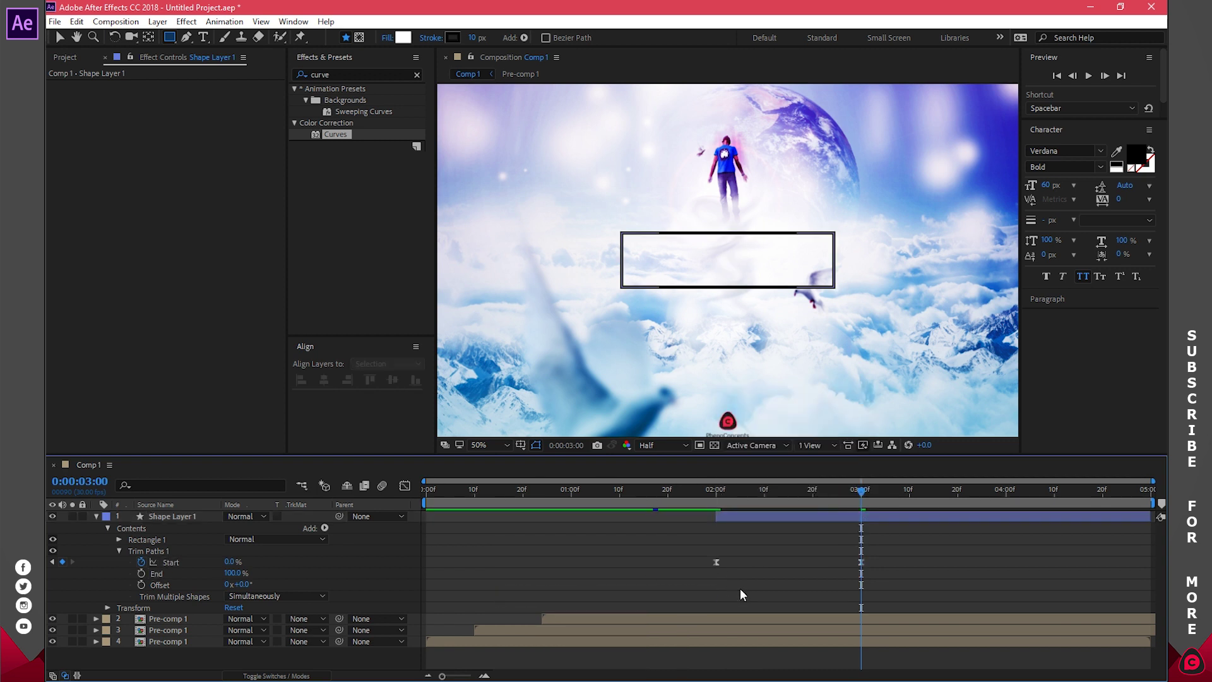
left_click(97, 516)
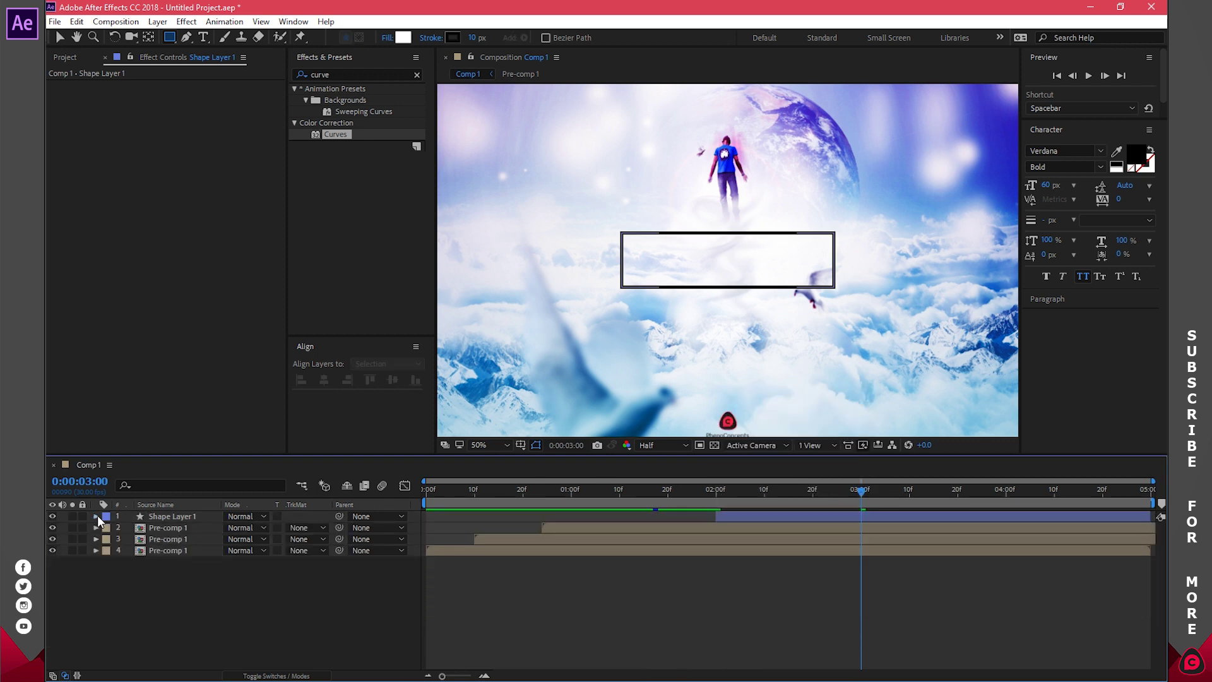
Add a text layer reading "entry video" just below the rectangle.
mouse_move(861, 493)
left_mouse_down()
mouse_move(721, 489)
mouse_move(861, 489)
left_mouse_up()
left_click(202, 37)
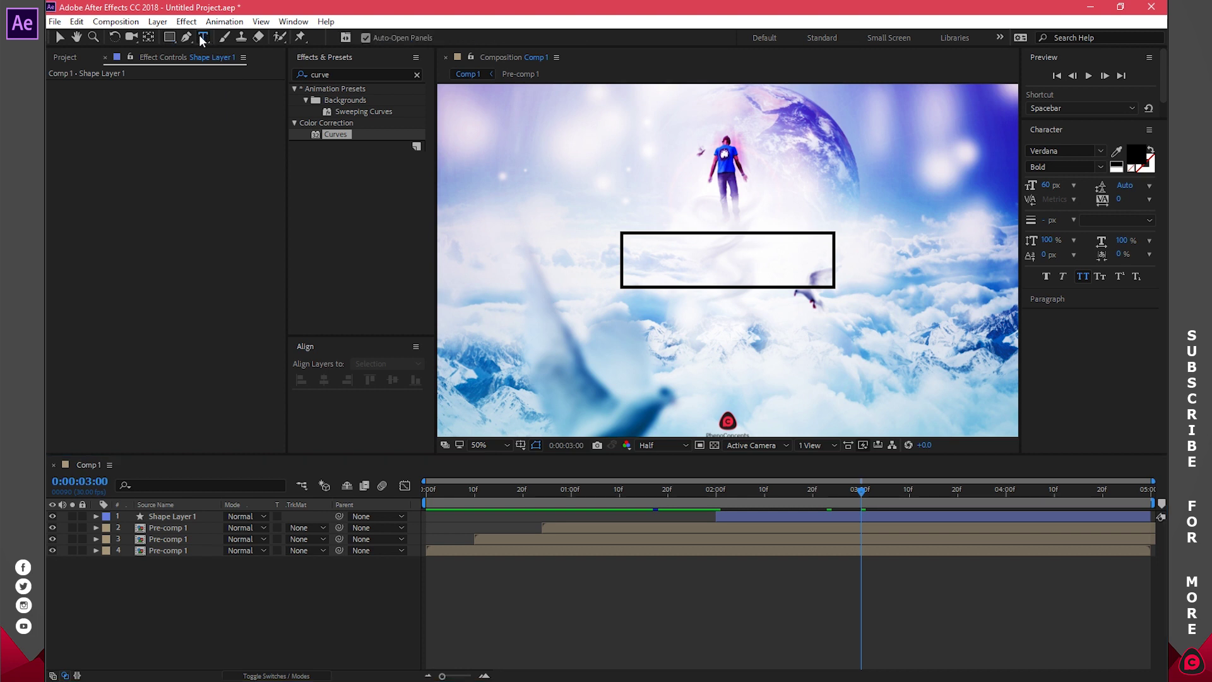
left_click(675, 333)
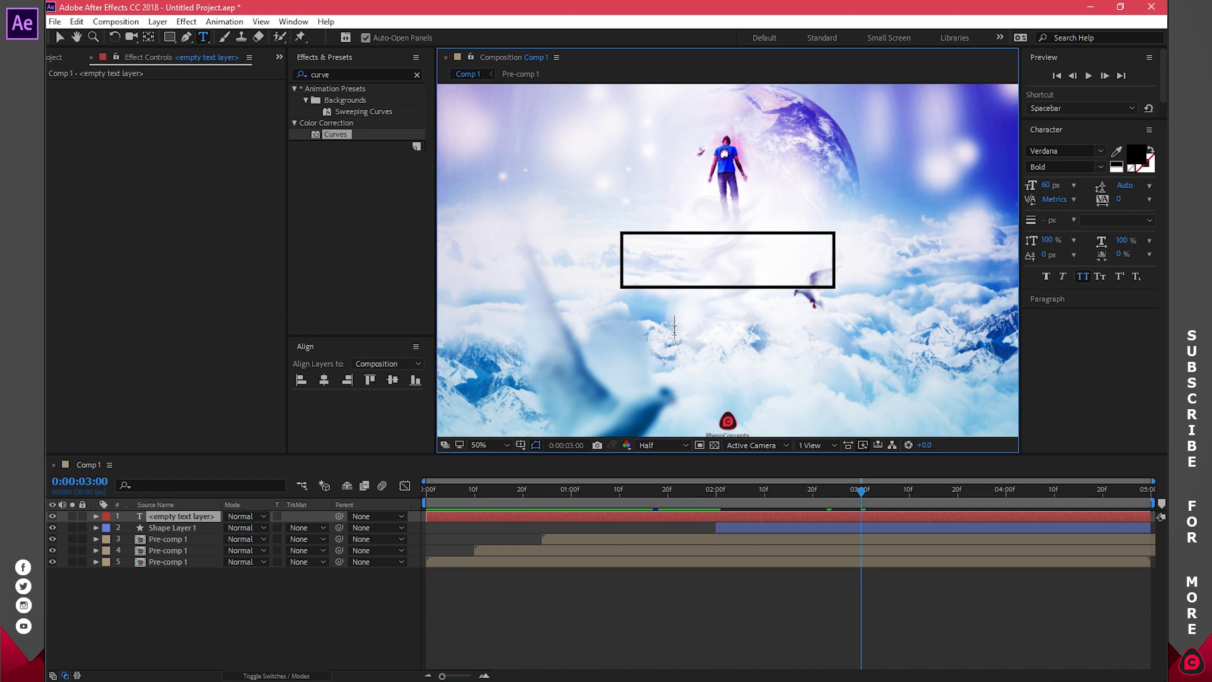
type("entry vi")
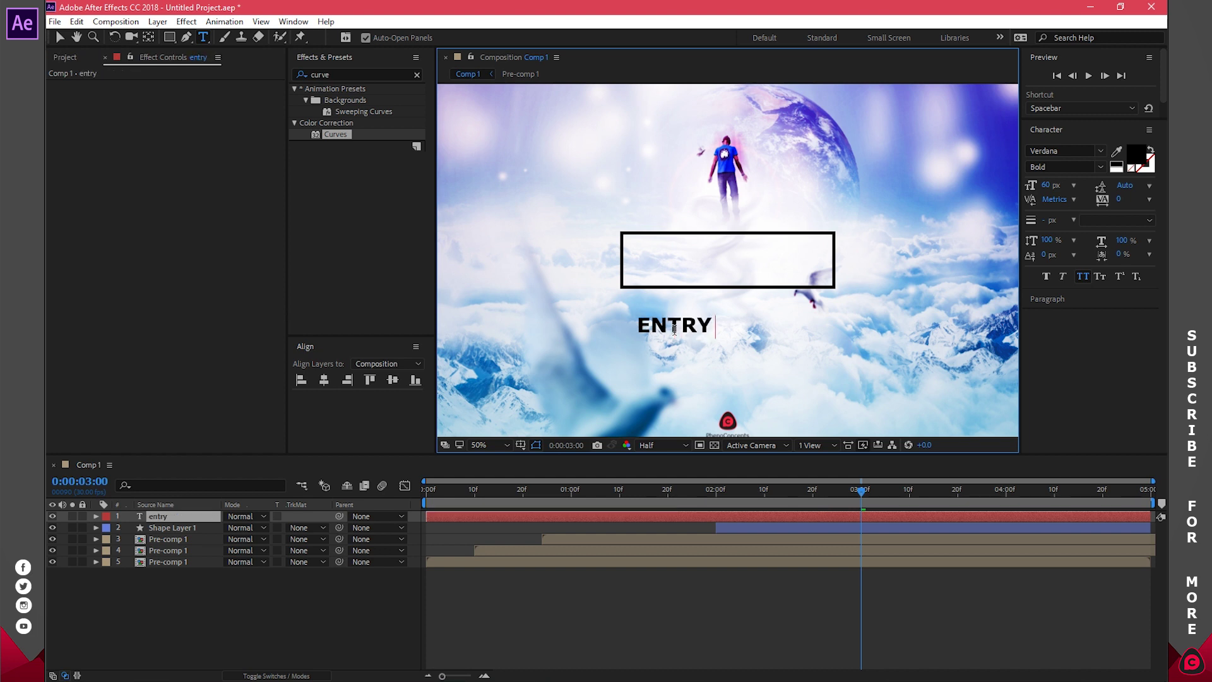
type("deo")
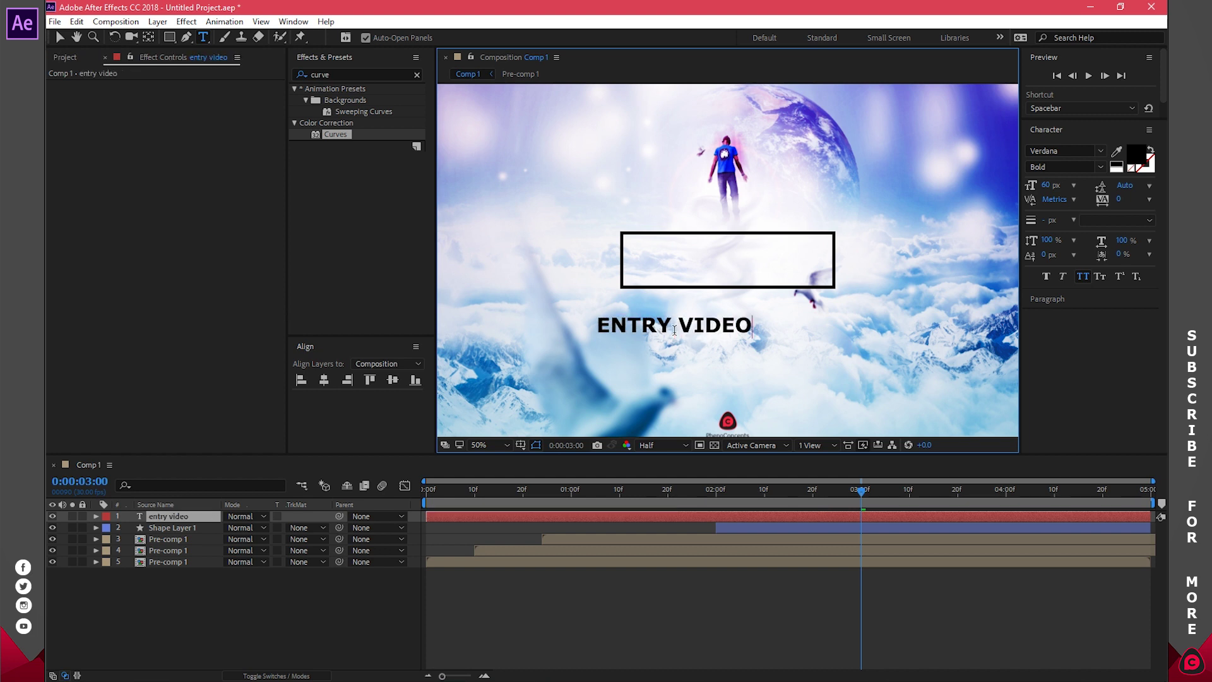
Align the text layer horizontally and vertically to the composition's centre and move its anchor point to the text's middle.
left_click(326, 381)
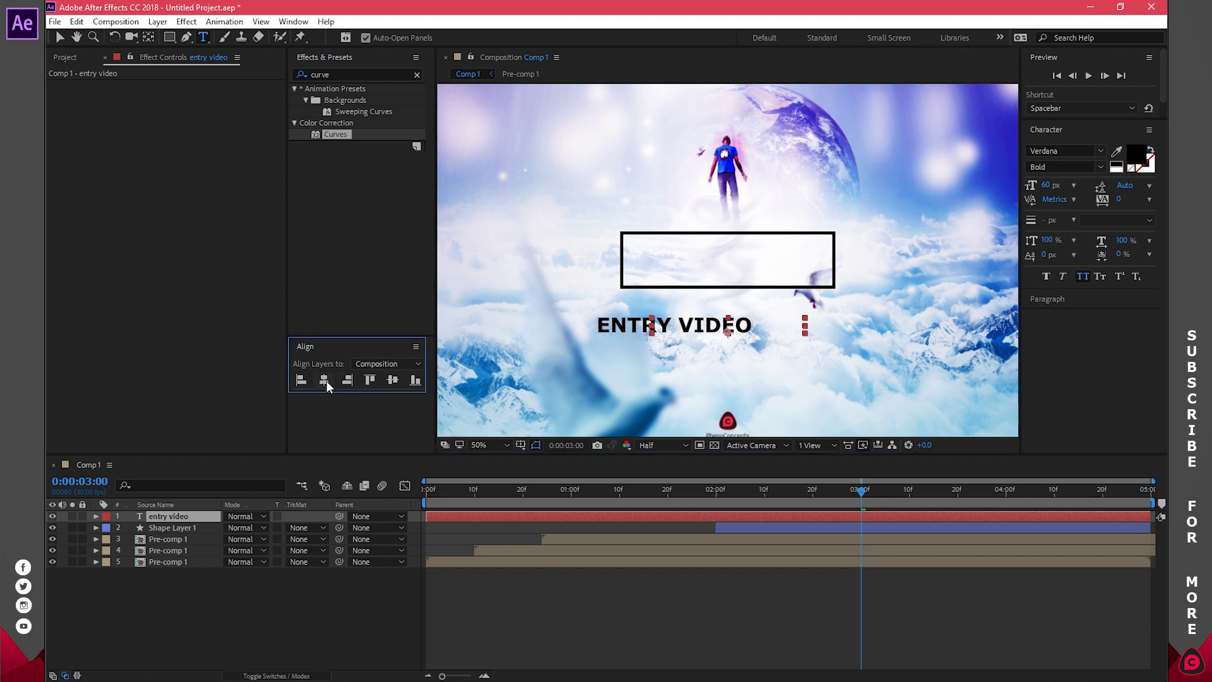
left_click(324, 379)
left_click(392, 379)
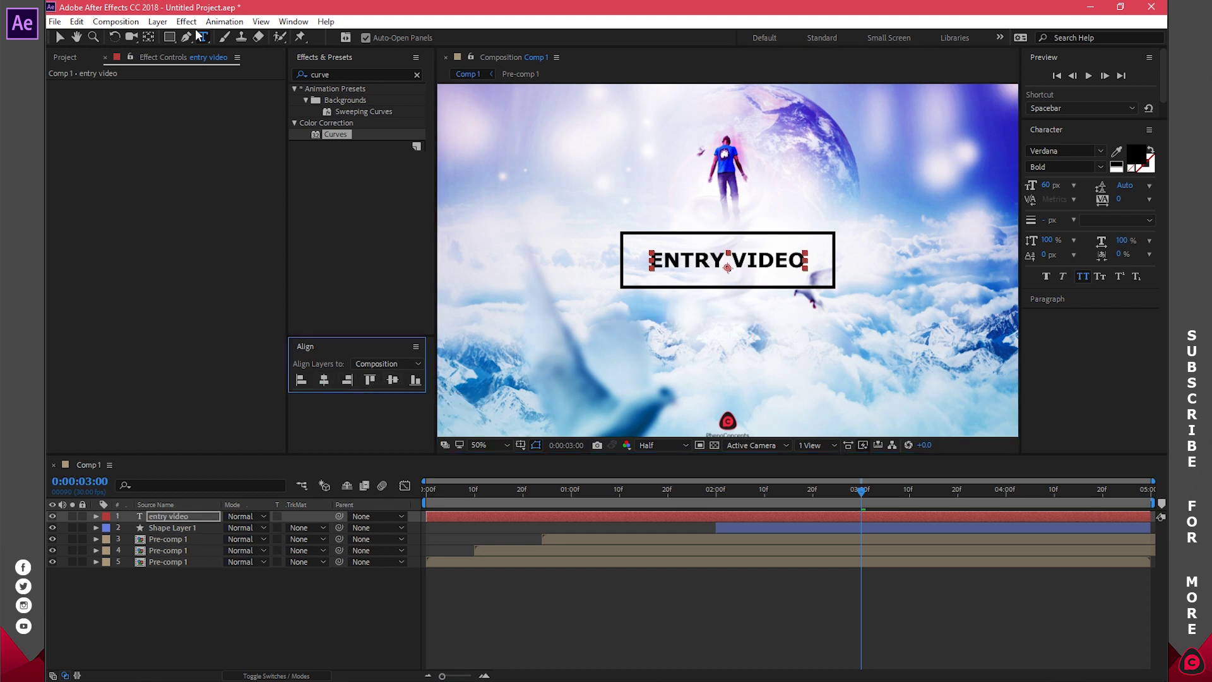
left_click(149, 36)
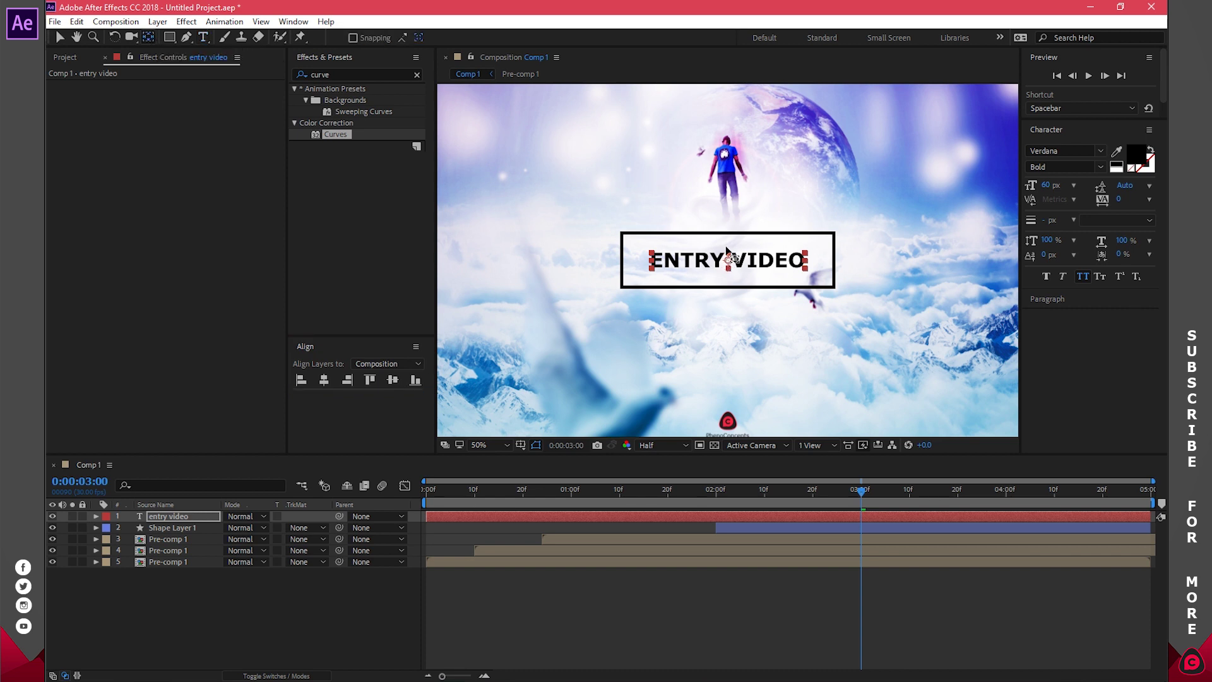
Trim the start of the entry video text layer to 0:00:02:10.
left_click(766, 490)
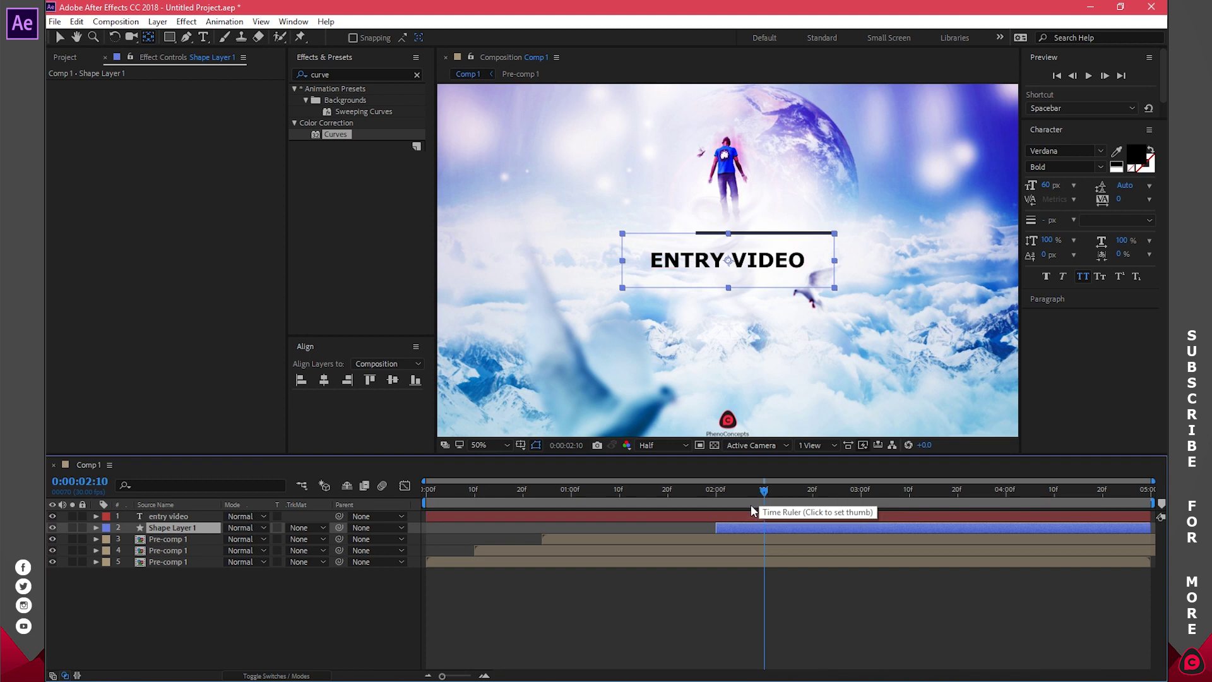
left_click(745, 517)
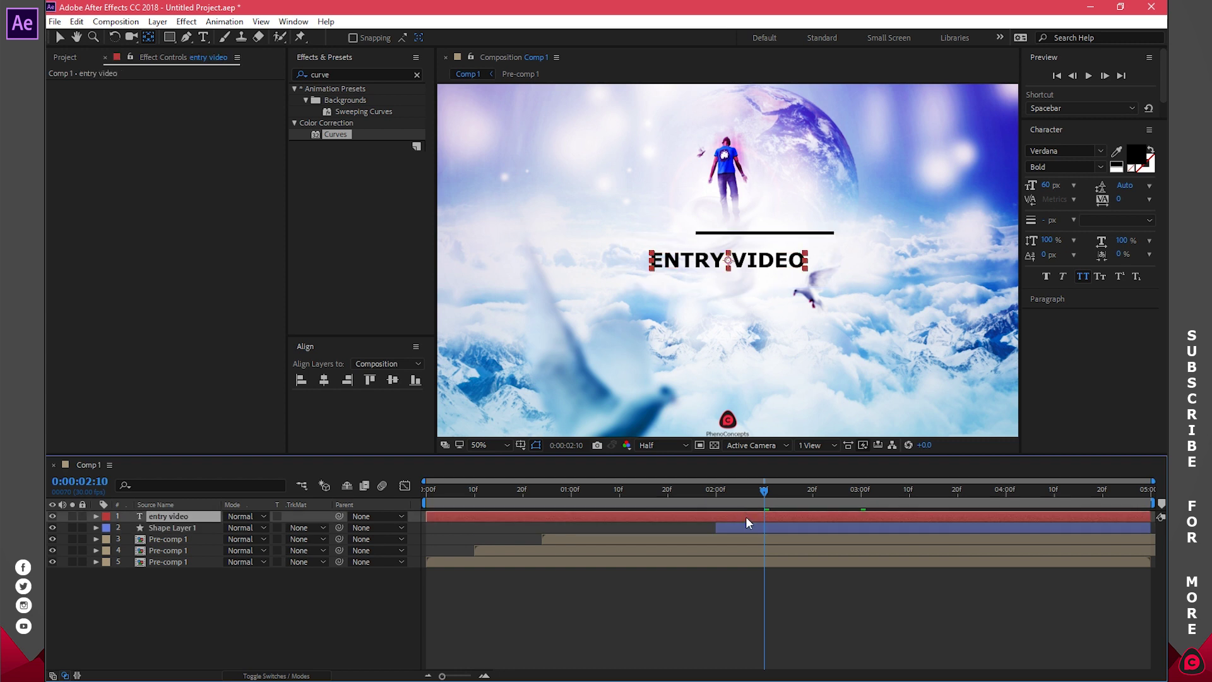
key("alt+bracketleft")
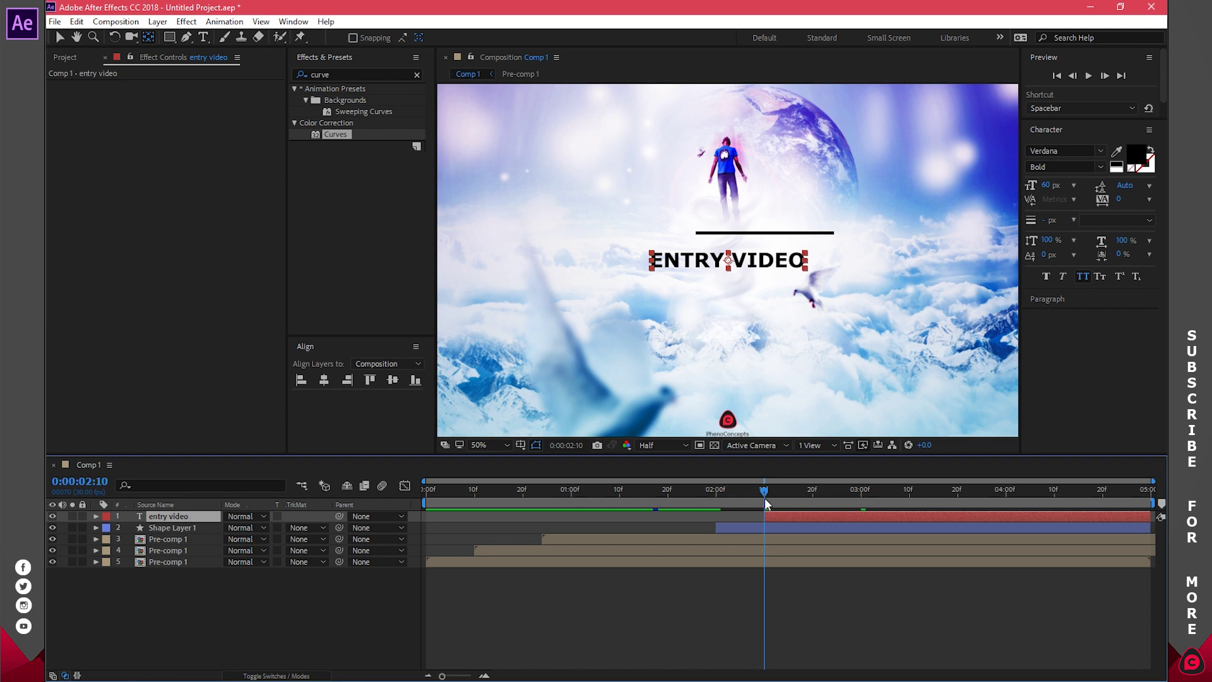
Keyframe the text layer's Scale at 100% at 0:00:03:10 and at 5500% at 0:00:02:10.
left_click_drag(765, 492, 907, 501)
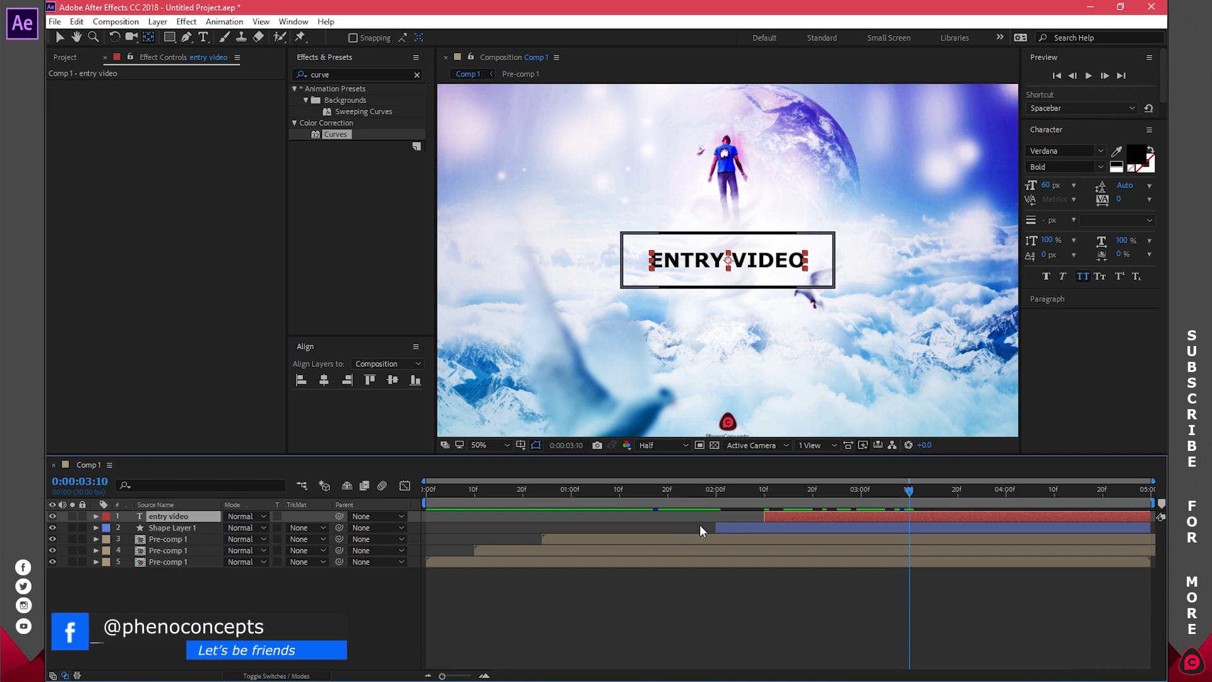
key("s")
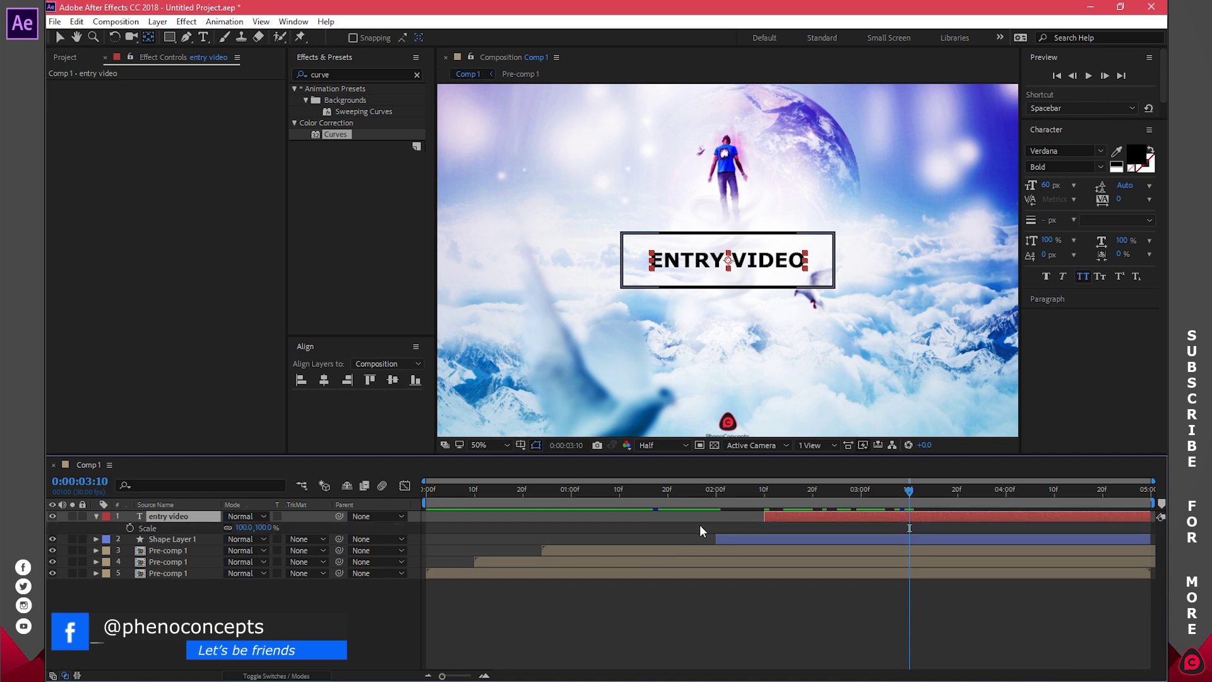
left_click(130, 527)
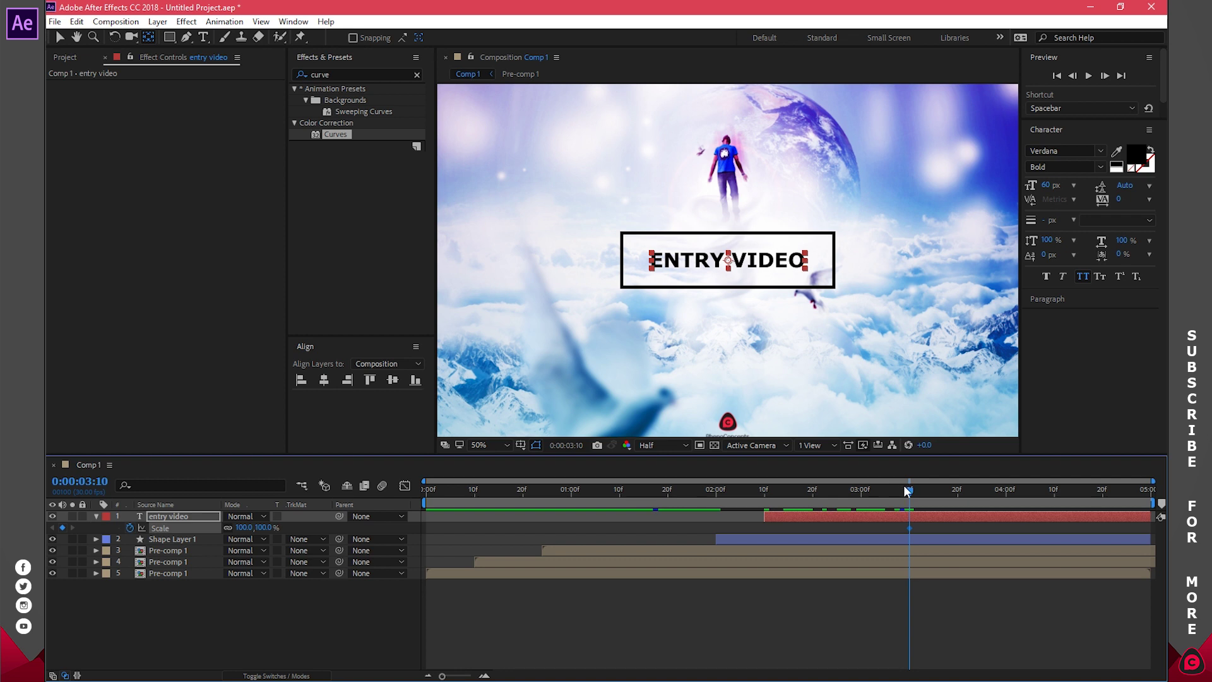
left_click_drag(890, 487, 766, 492)
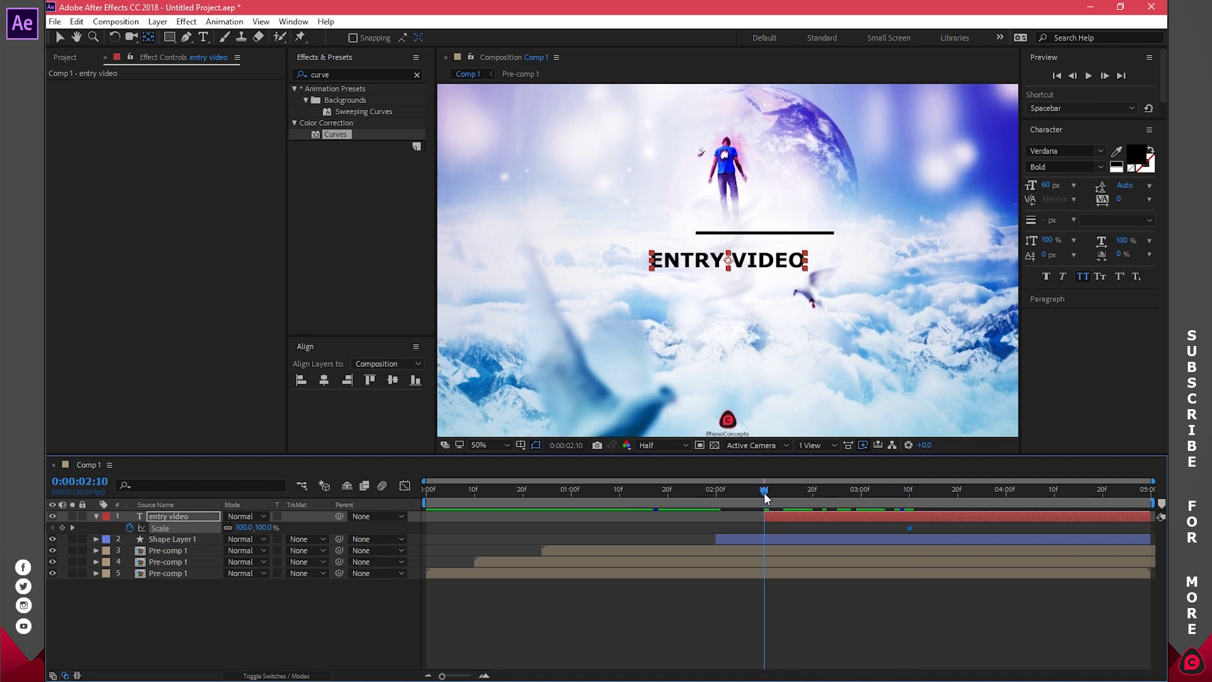
left_click_drag(245, 527, 872, 525)
left_click_drag(240, 535, 568, 527)
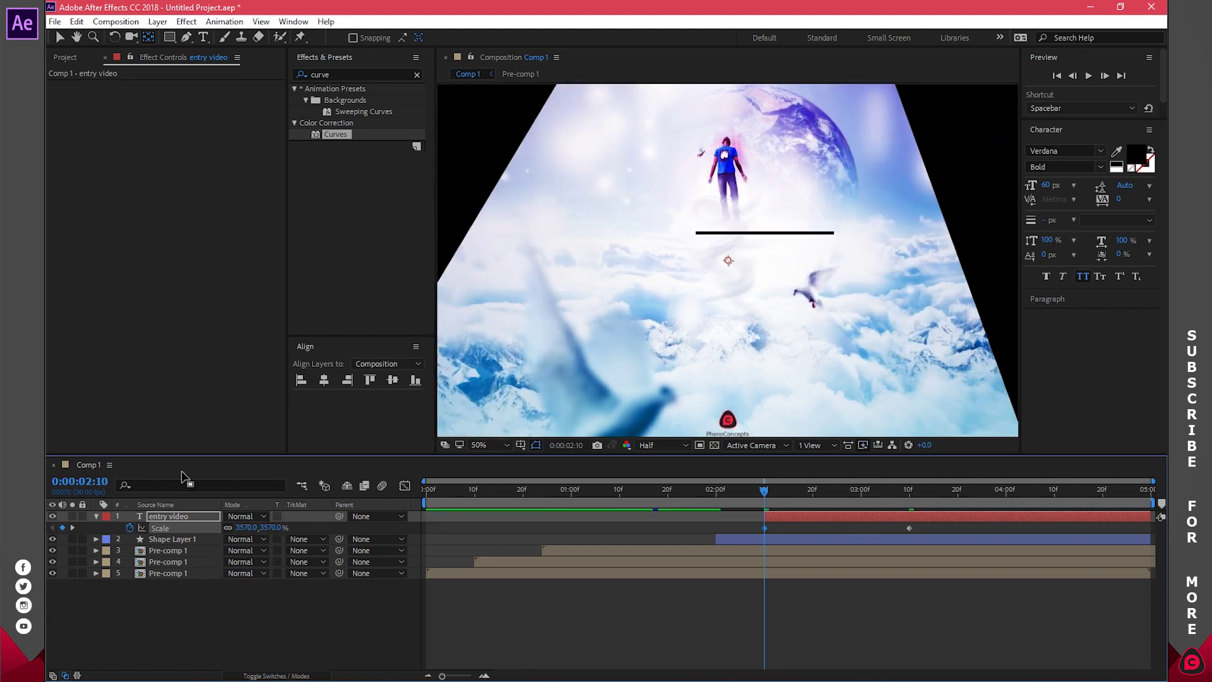
left_click_drag(252, 528, 1155, 527)
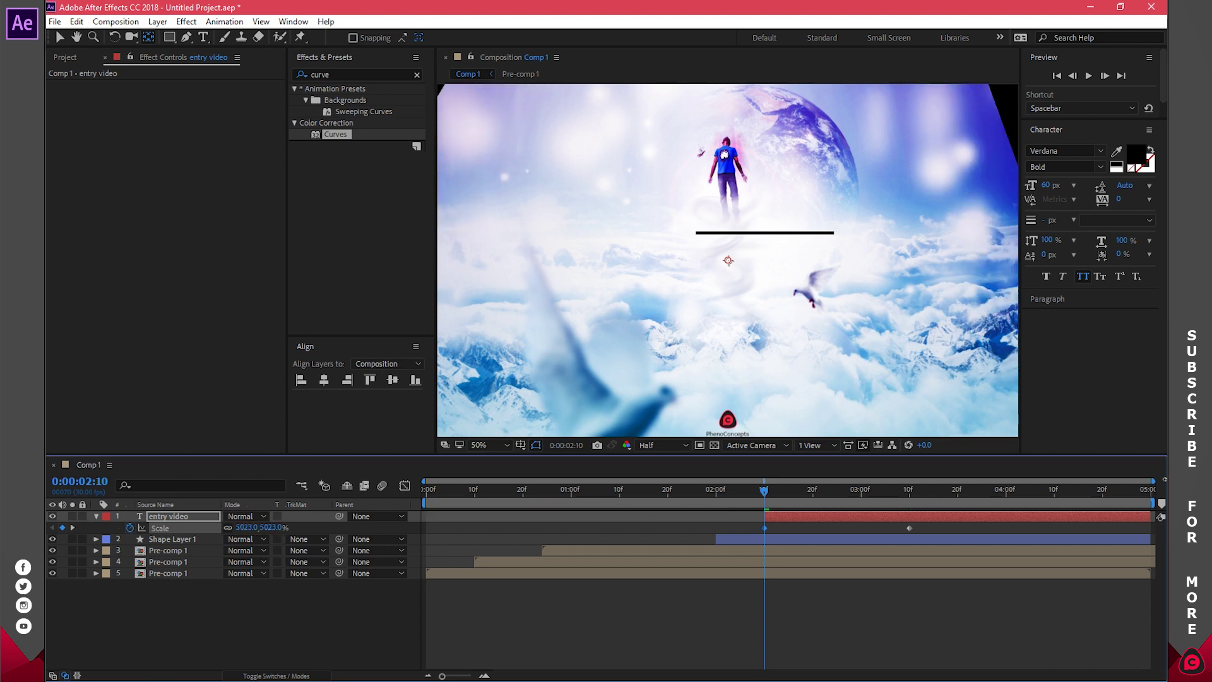
left_click_drag(259, 528, 452, 546)
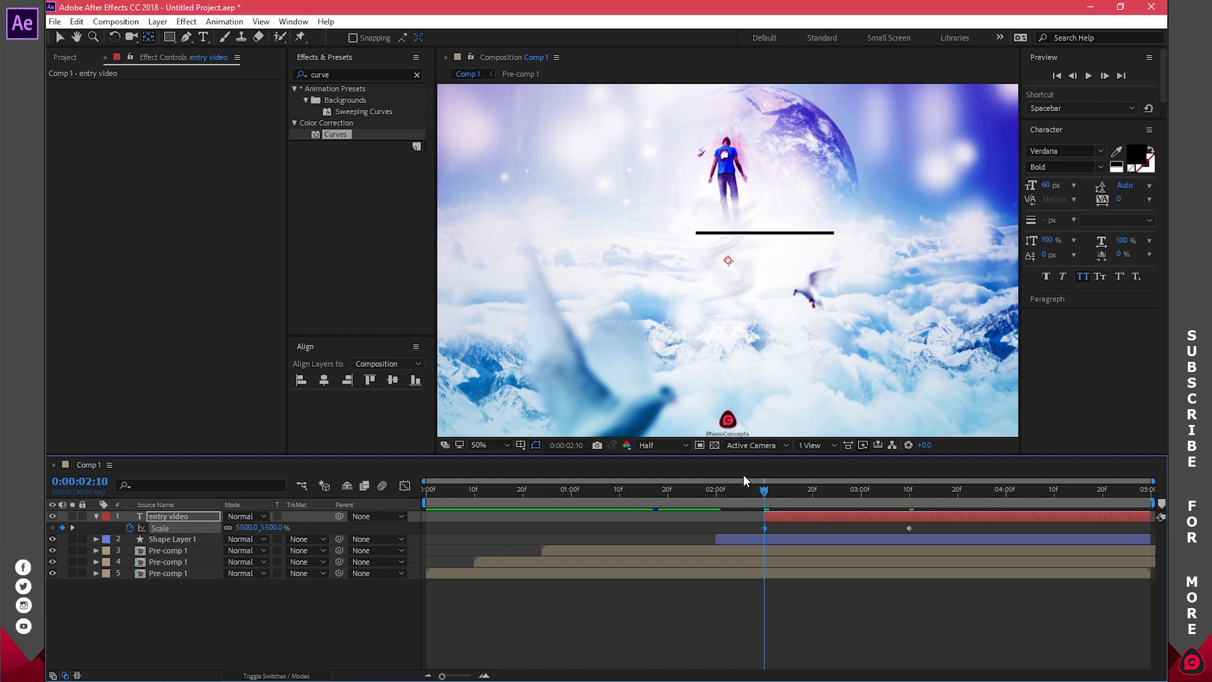
Apply Easy Ease to both Scale keyframes of the text layer and collapse the layer.
left_click_drag(766, 494, 910, 493)
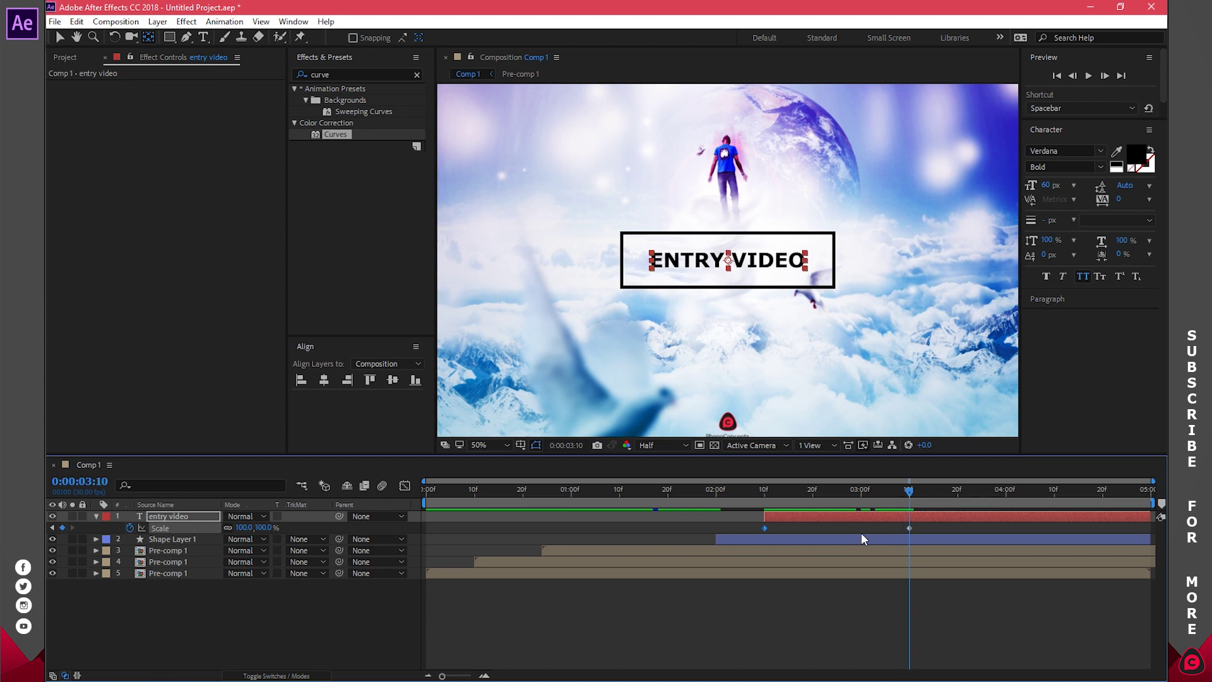
left_click_drag(947, 528, 748, 532)
key("F9")
left_click(713, 601)
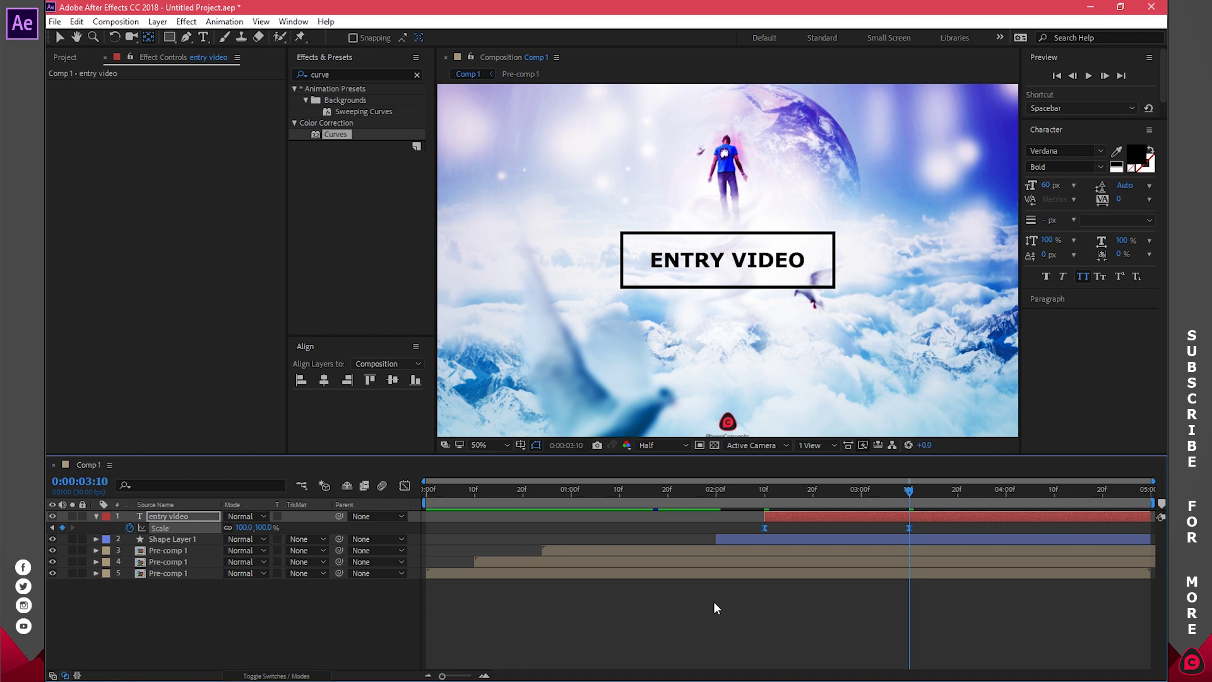
left_click(97, 516)
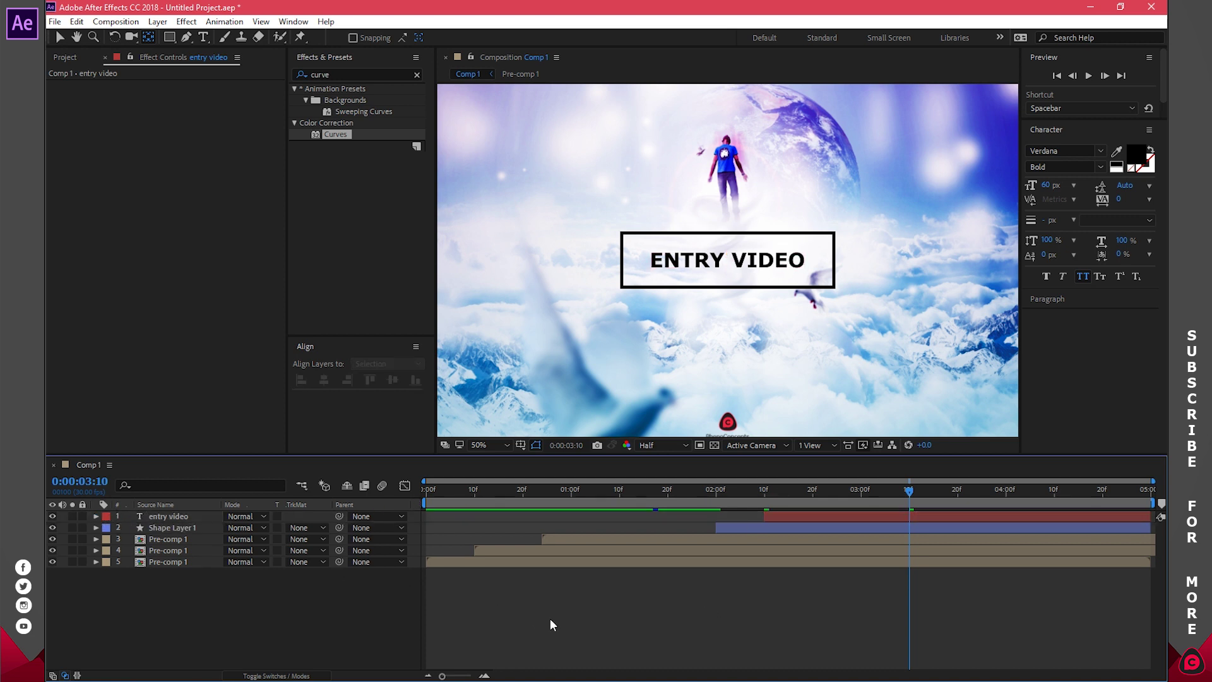
Move the text's last Scale keyframe to 0:00:03:00 and the rectangle's last Trim Paths Start keyframe to 0:00:02:20, previewing the composition.
key("space")
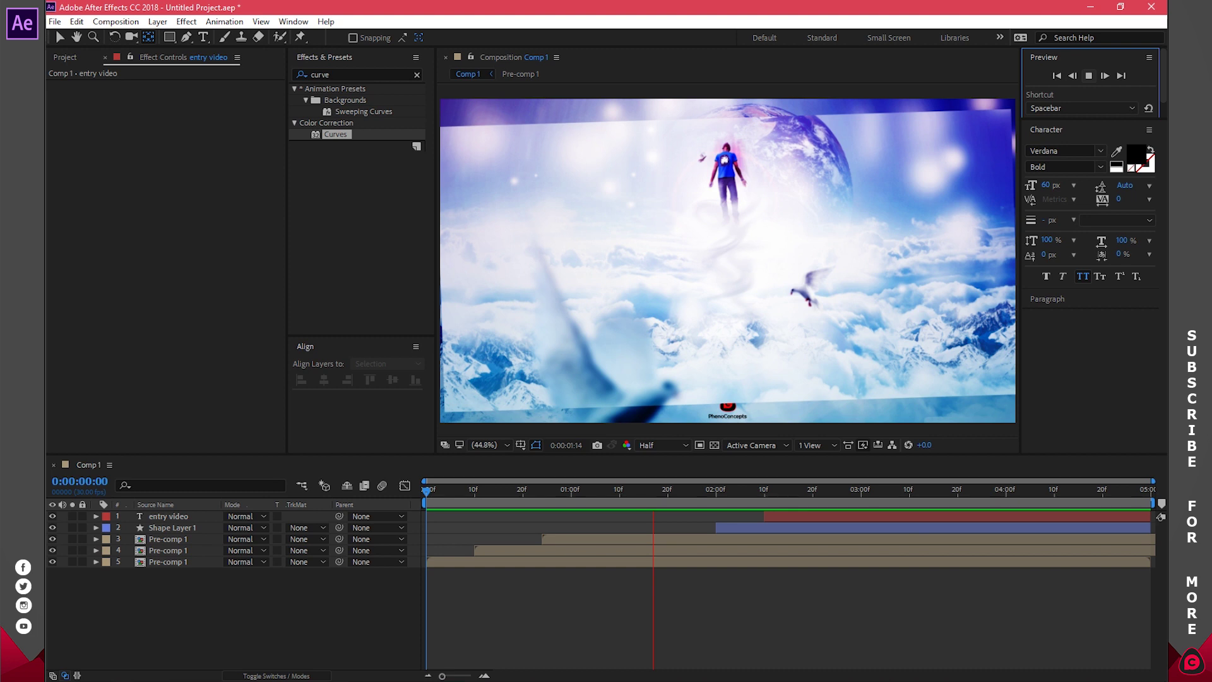
left_click(835, 516)
key("s")
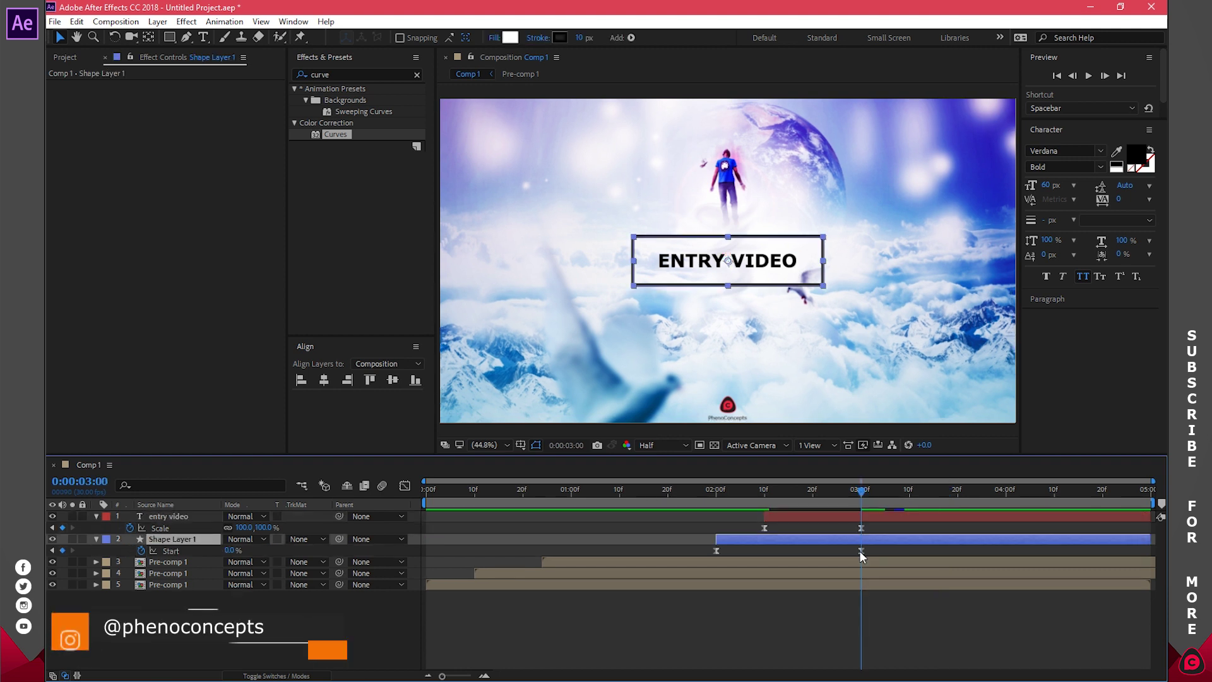
left_click_drag(861, 550, 814, 550)
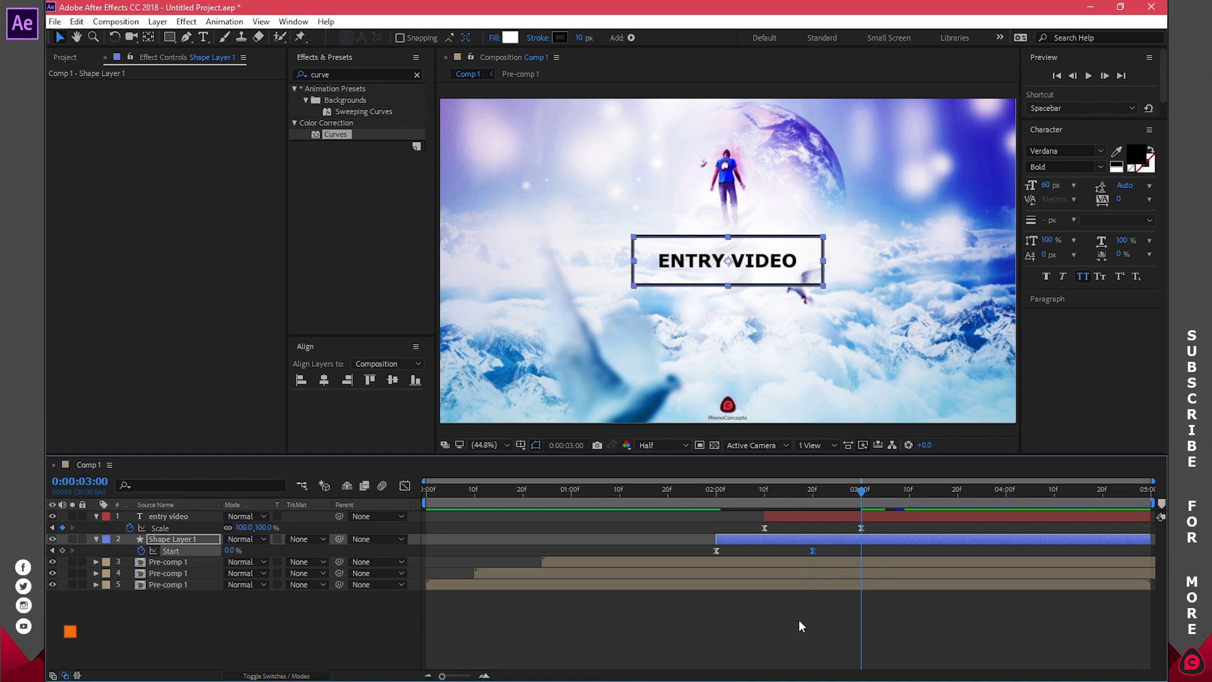
left_click(1088, 75)
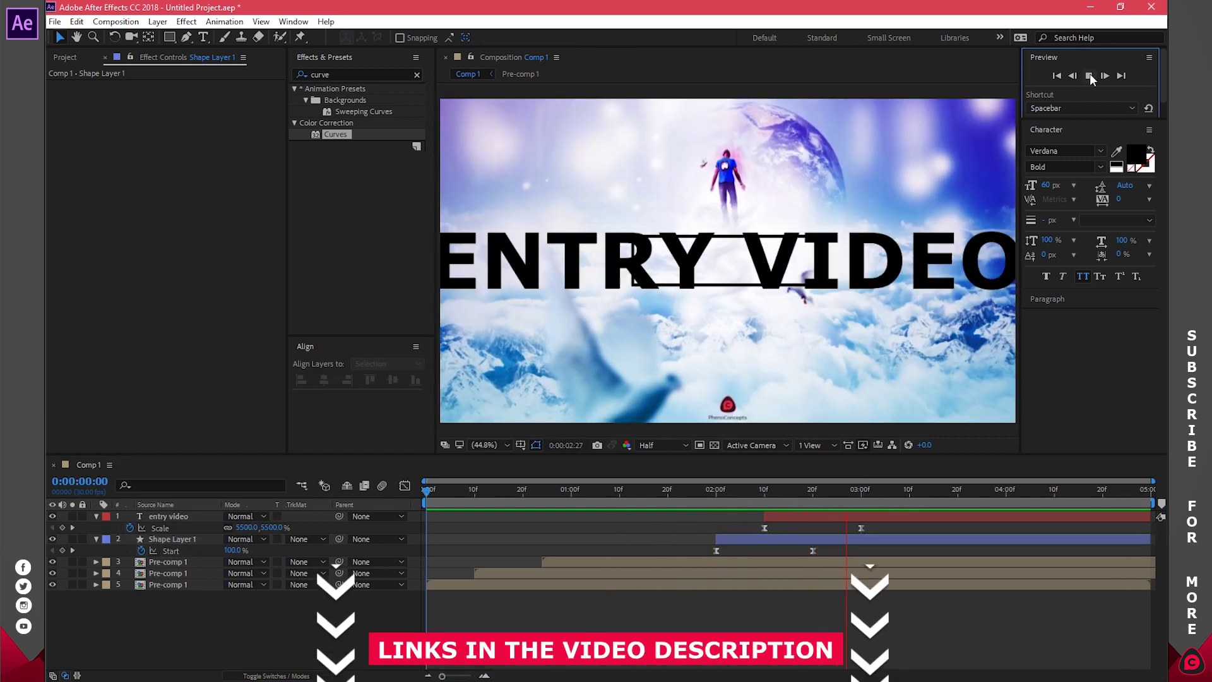